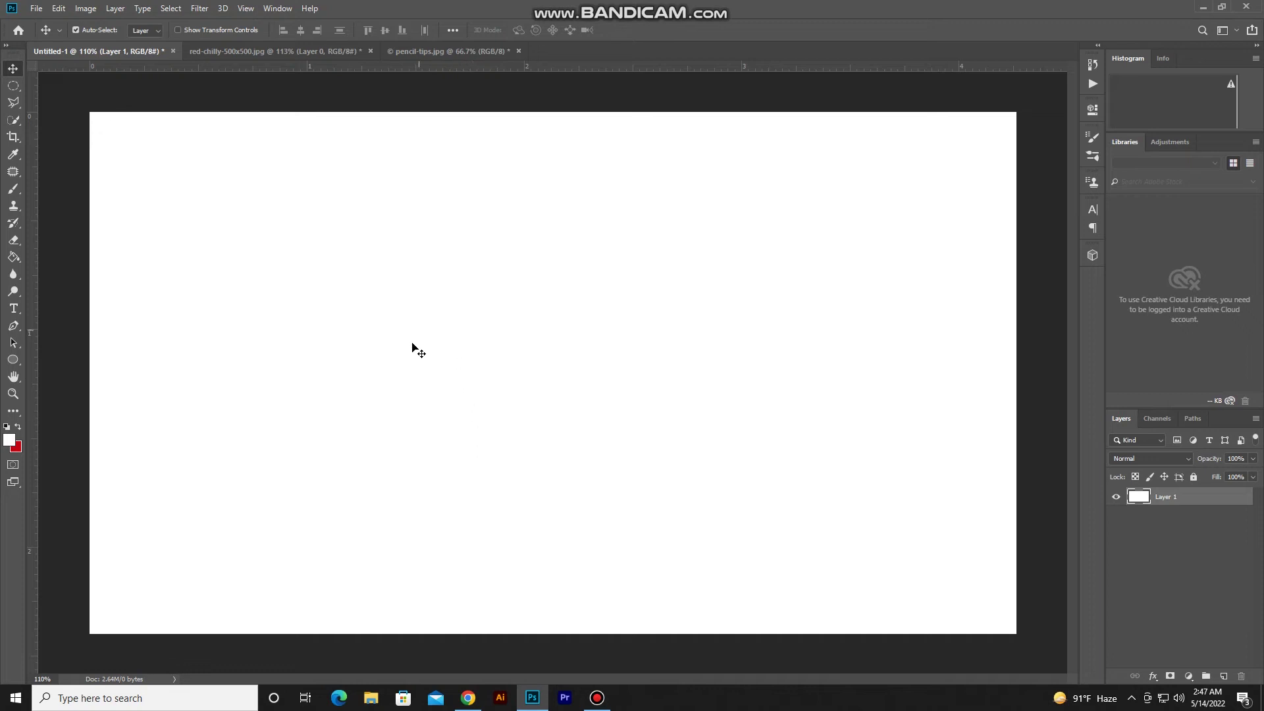
# Copy the chilli into Untitled-1, then enlarge it to about 133% with a slight tilt.
pyautogui.click(276, 51)
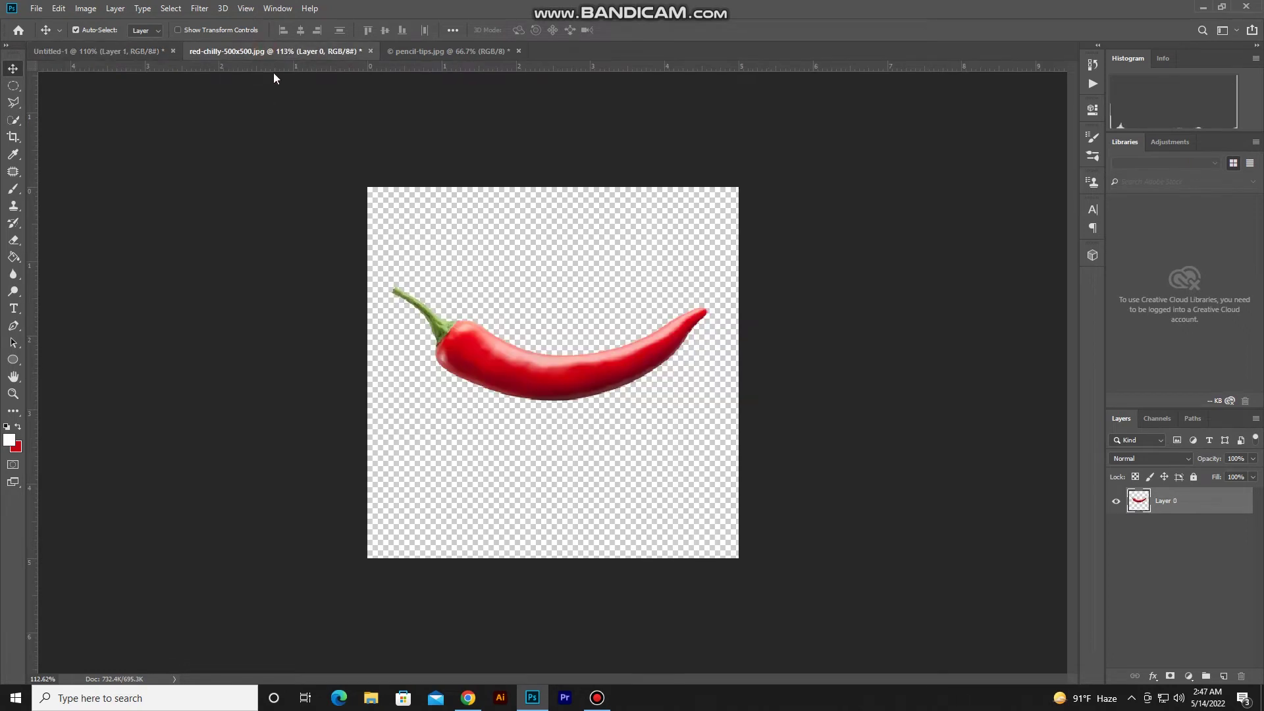
pyautogui.moveTo(454, 344)
pyautogui.mouseDown()
pyautogui.moveTo(157, 44)
pyautogui.moveTo(518, 408)
pyautogui.mouseUp()
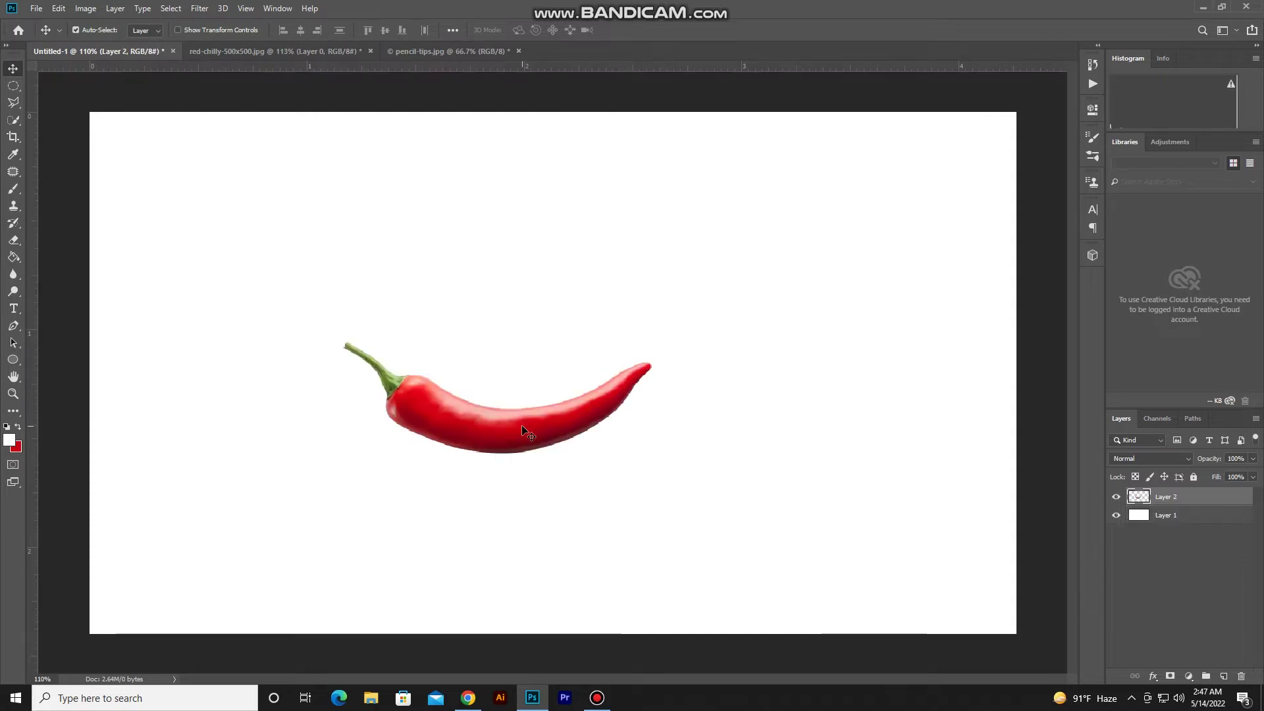
pyautogui.hotkey('ctrl', 't')
pyautogui.moveTo(652, 337); pyautogui.dragTo(714, 332)
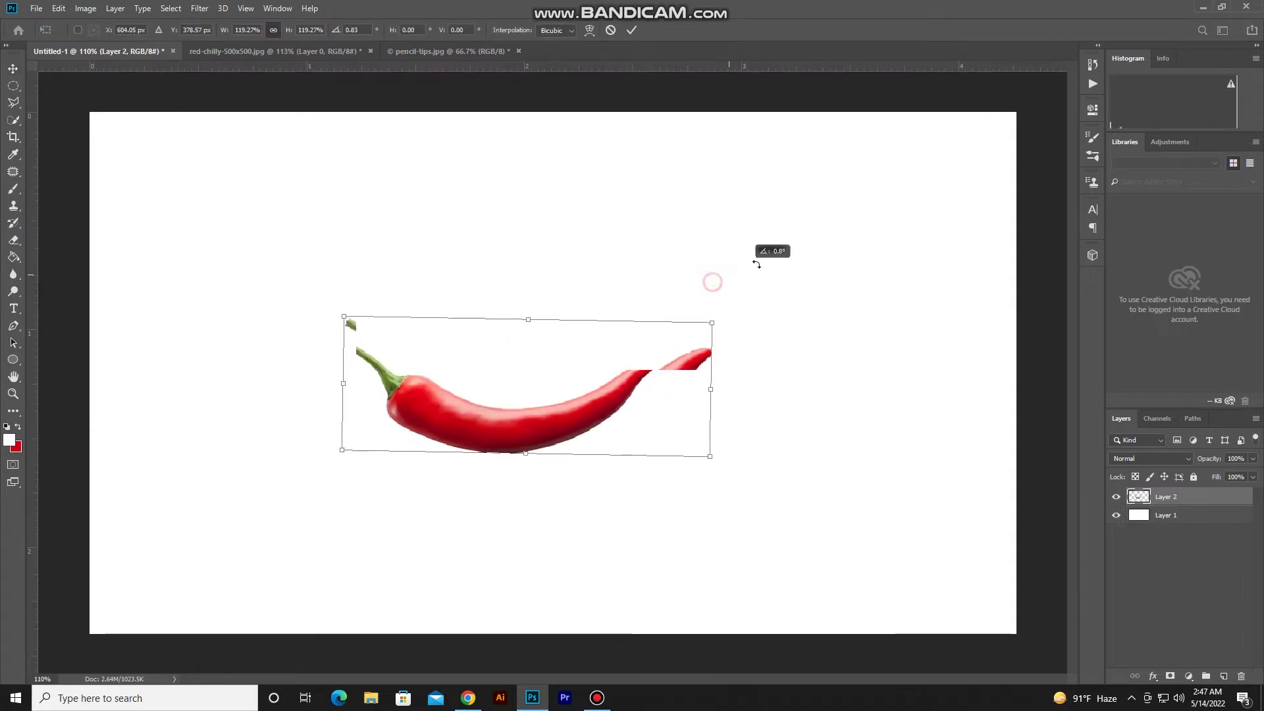
pyautogui.moveTo(756, 259); pyautogui.dragTo(764, 262)
pyautogui.moveTo(713, 325)
pyautogui.mouseDown()
pyautogui.moveTo(755, 311)
pyautogui.moveTo(770, 289)
pyautogui.mouseUp()
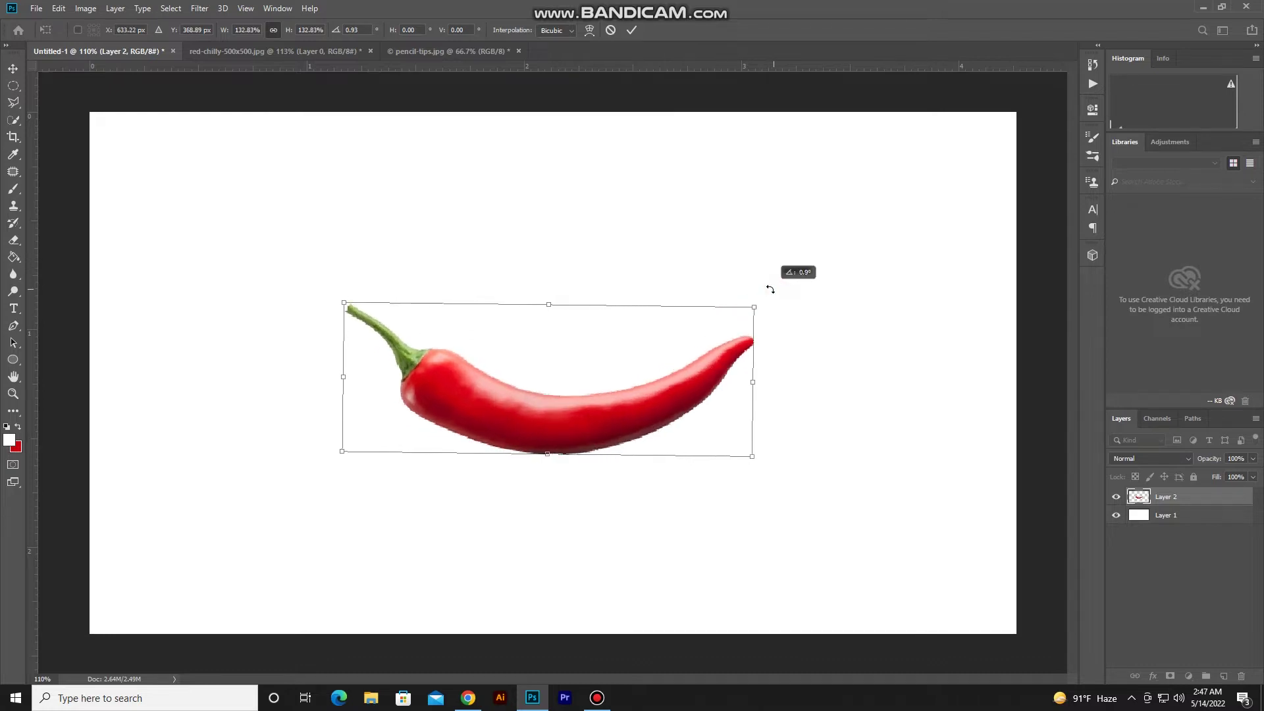
pyautogui.press('Return')
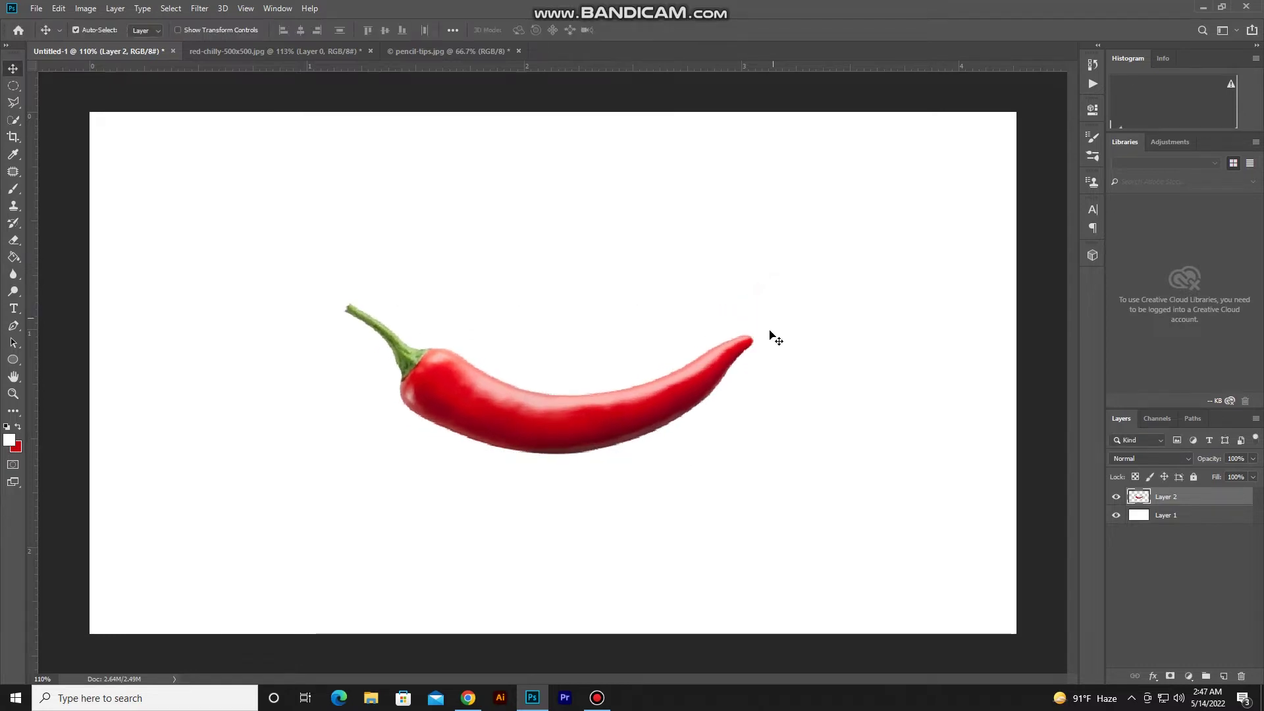
# Rotate the chilli a little more and nudge it toward the canvas centre.
pyautogui.moveTo(671, 398); pyautogui.dragTo(667, 386)
pyautogui.hotkey('ctrl', 't')
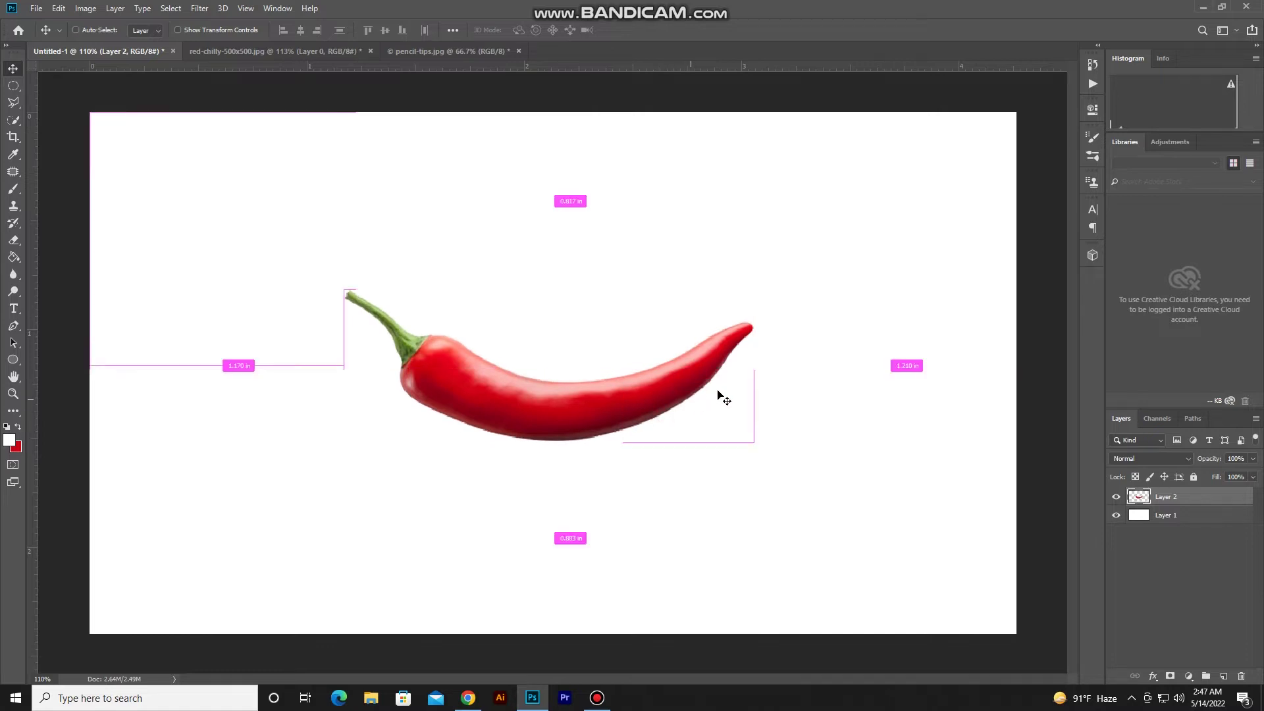
pyautogui.moveTo(776, 263); pyautogui.dragTo(804, 267)
pyautogui.press('Return')
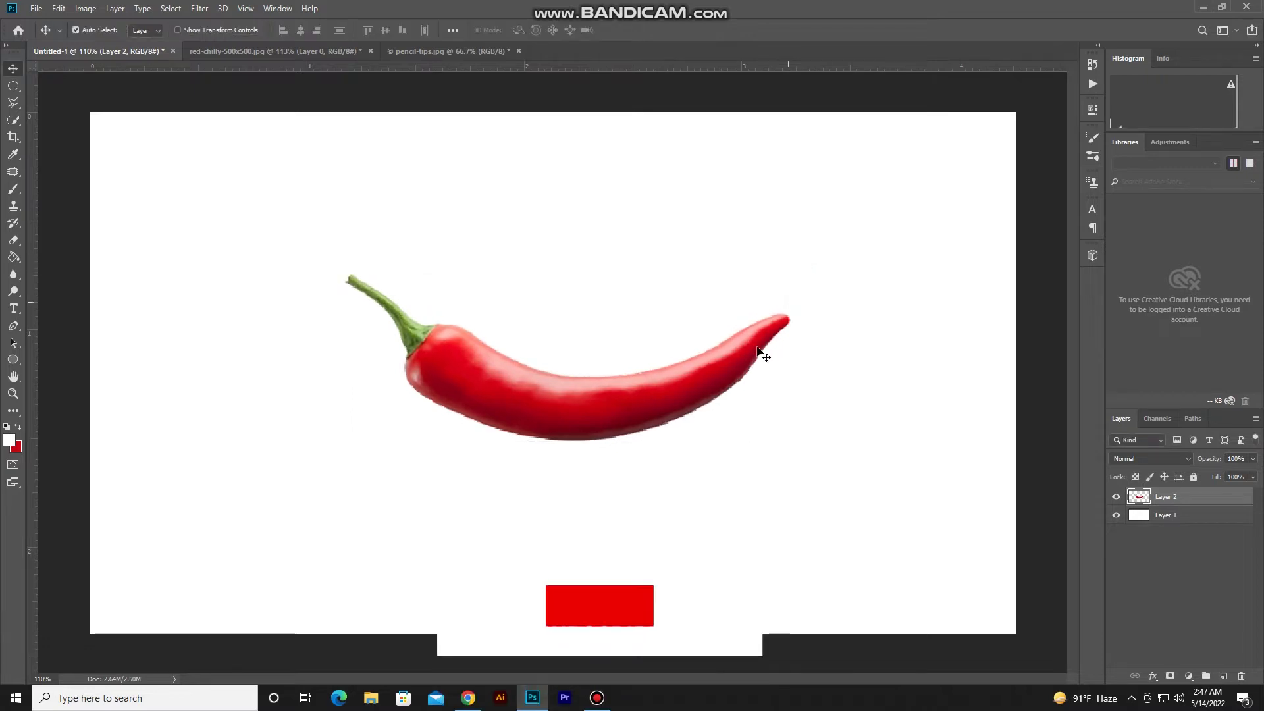
pyautogui.moveTo(680, 389)
pyautogui.mouseDown()
pyautogui.moveTo(665, 393)
pyautogui.moveTo(685, 387)
pyautogui.mouseUp()
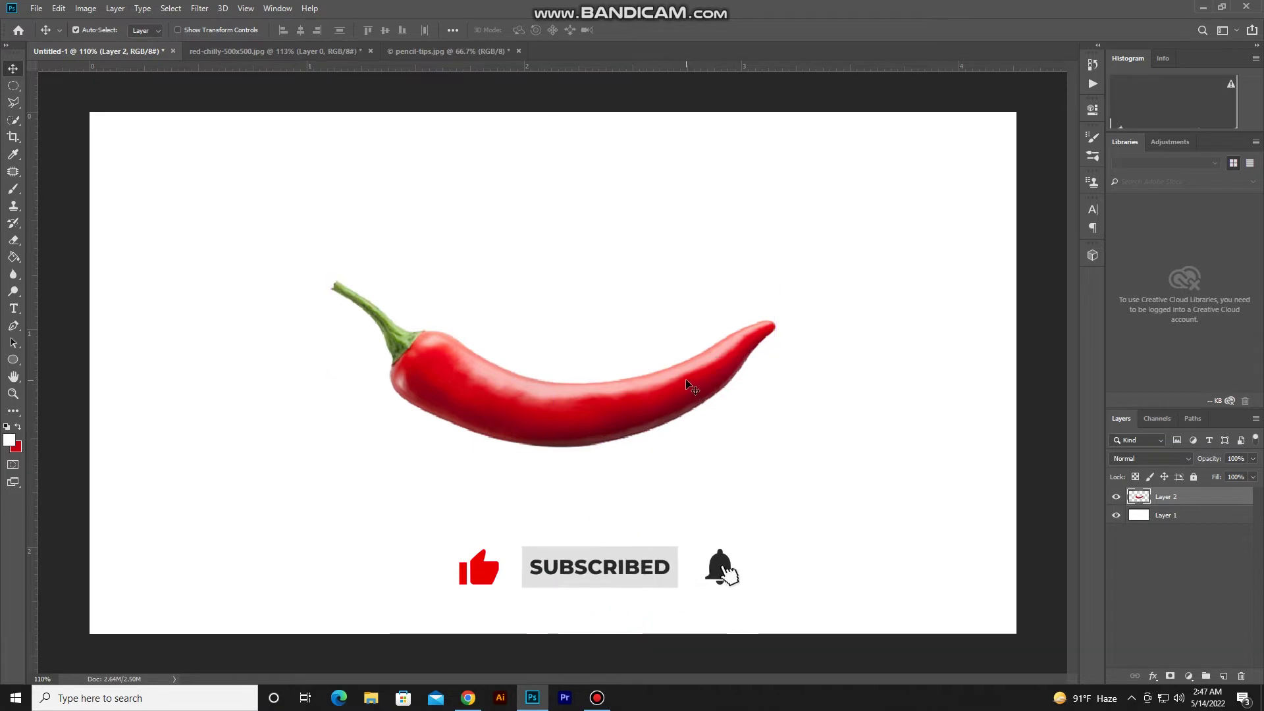
# Give Layer 1 a radial Foreground to Background gradient overlay.
pyautogui.click(1141, 520)
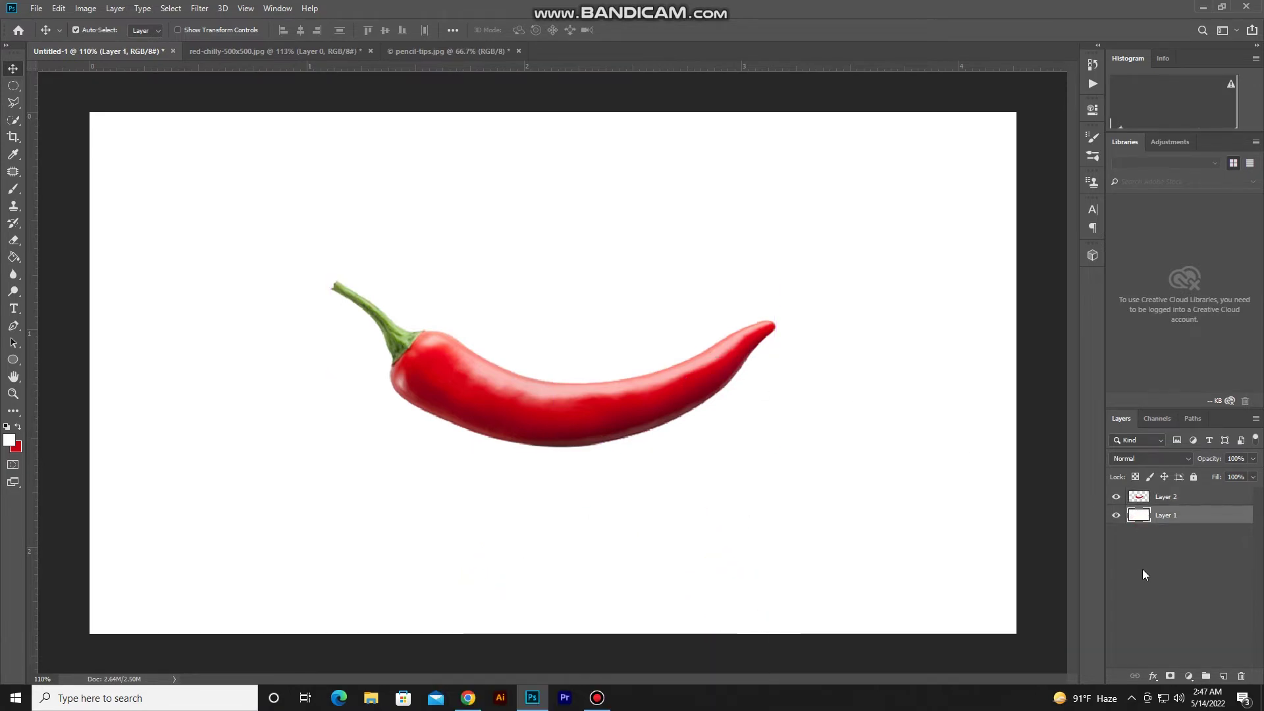
pyautogui.click(1152, 677)
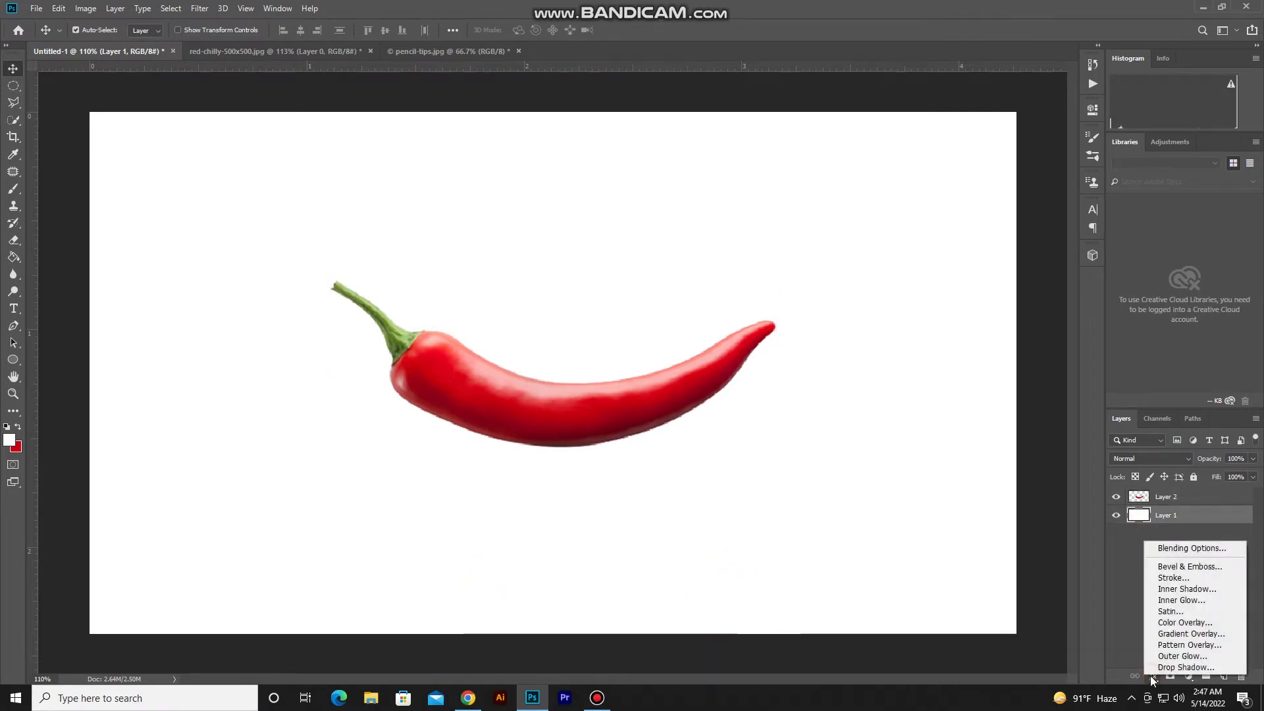
pyautogui.click(1178, 634)
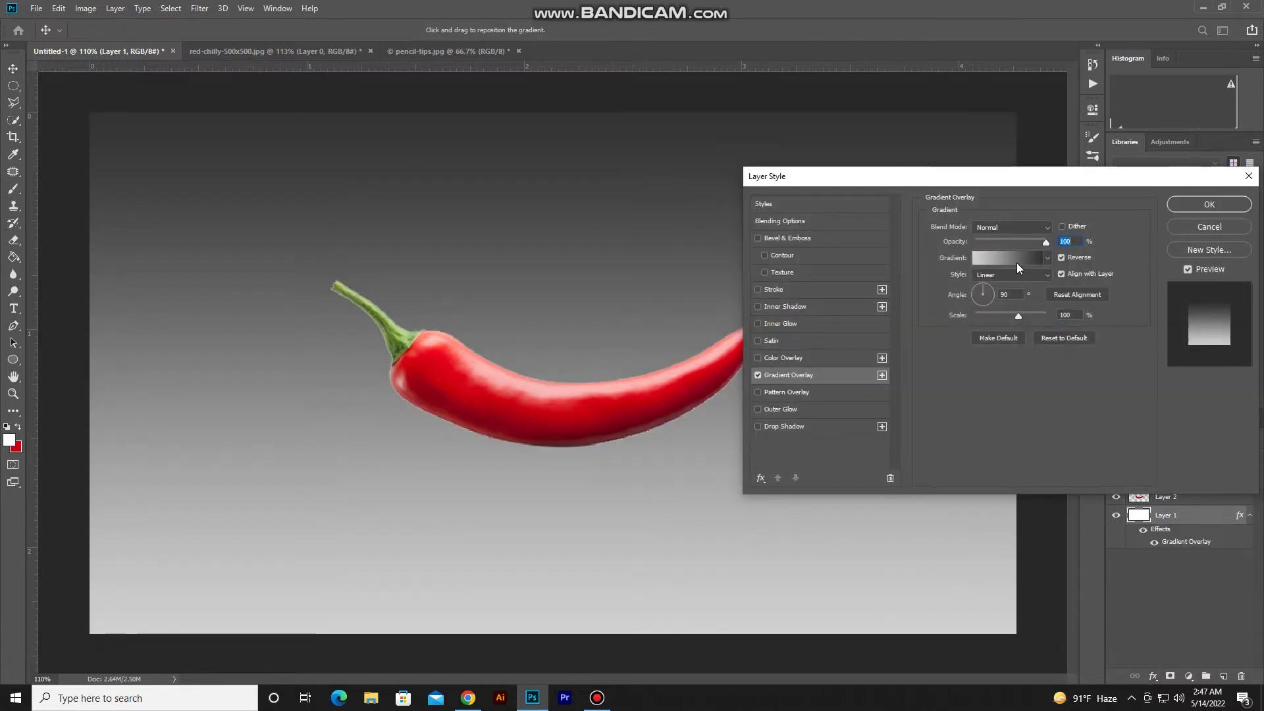
pyautogui.click(1015, 259)
pyautogui.click(788, 188)
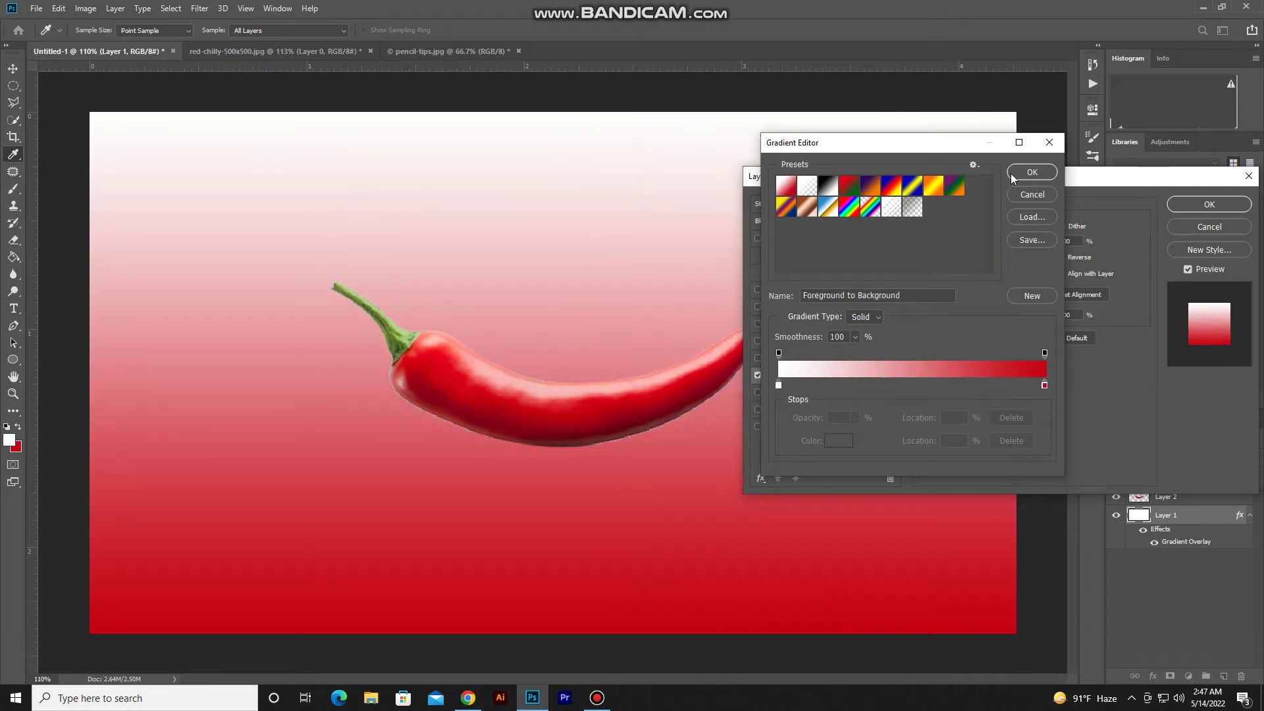
pyautogui.click(1012, 172)
pyautogui.click(1010, 277)
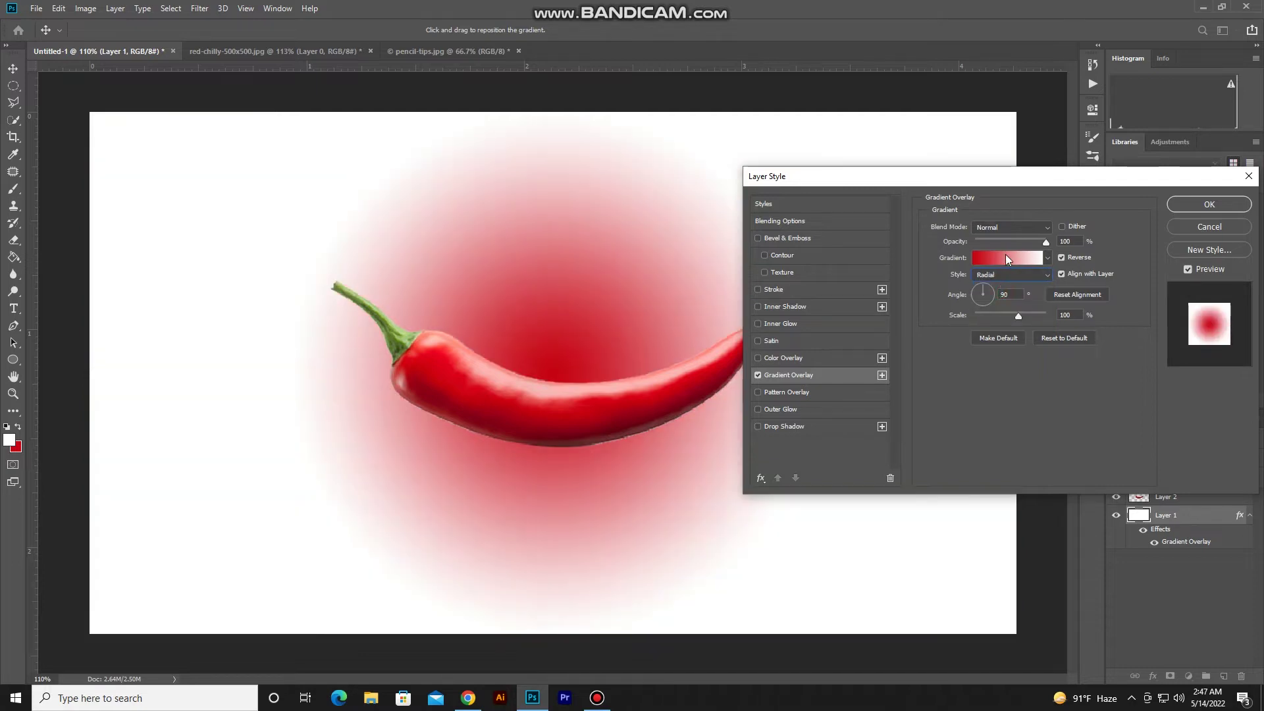
# Rearrange the gradient stops: red at the start, extra stop removed.
pyautogui.click(1005, 257)
pyautogui.moveTo(1044, 386)
pyautogui.mouseDown()
pyautogui.moveTo(829, 380)
pyautogui.moveTo(1052, 377)
pyautogui.mouseUp()
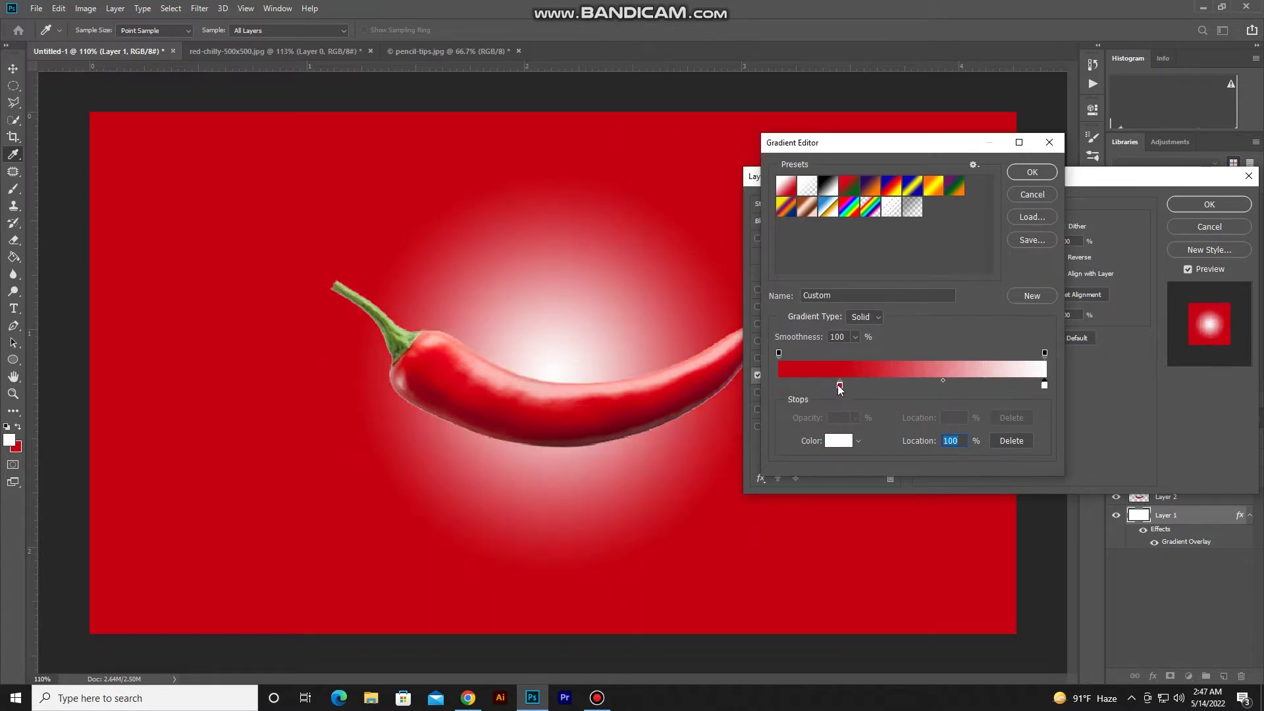
pyautogui.moveTo(839, 385); pyautogui.dragTo(755, 383)
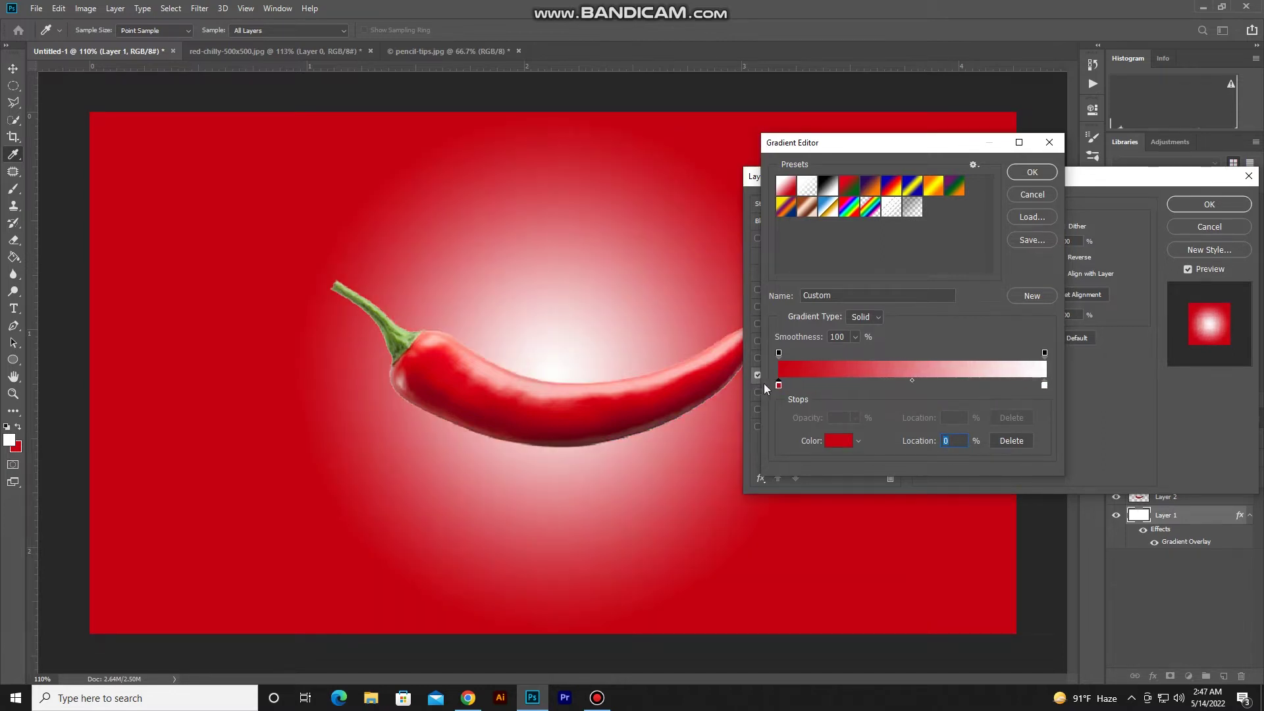
pyautogui.moveTo(882, 387); pyautogui.dragTo(882, 386)
pyautogui.moveTo(778, 387); pyautogui.dragTo(780, 407)
pyautogui.moveTo(880, 387); pyautogui.dragTo(770, 384)
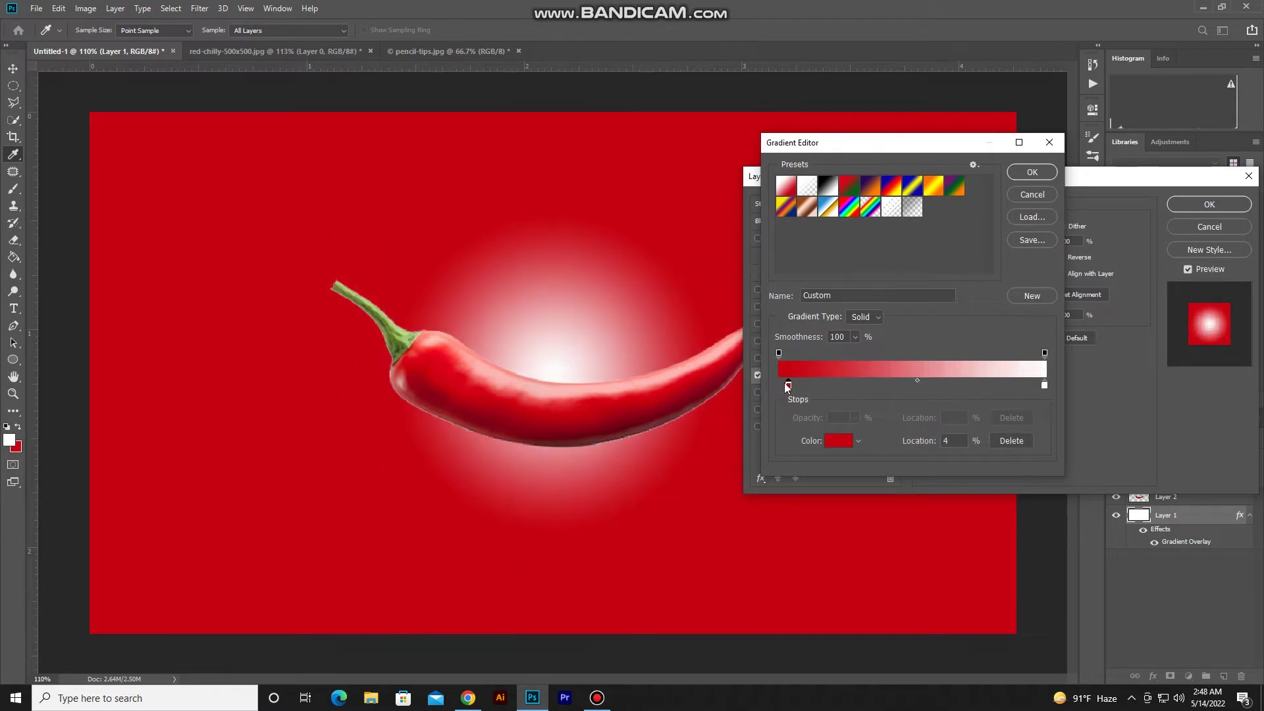
# Change the red gradient stop's colour to light blue.
pyautogui.click(838, 440)
pyautogui.moveTo(954, 273); pyautogui.dragTo(950, 248)
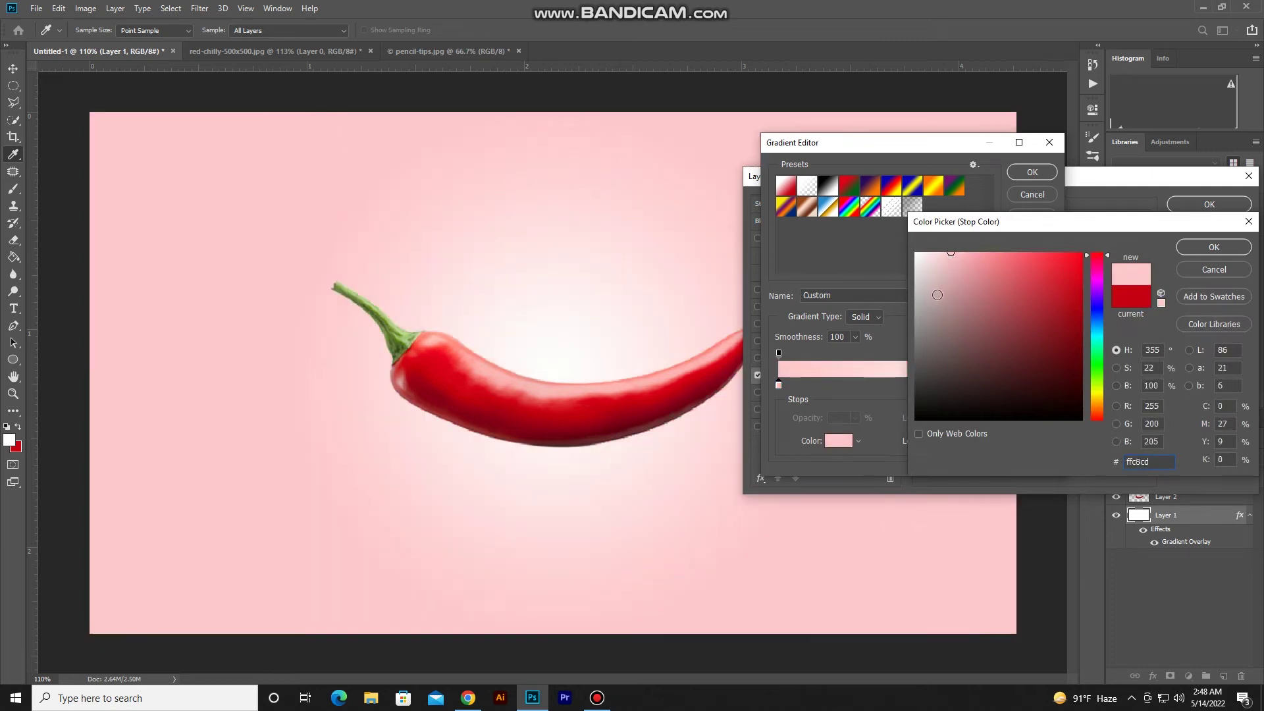
pyautogui.click(938, 253)
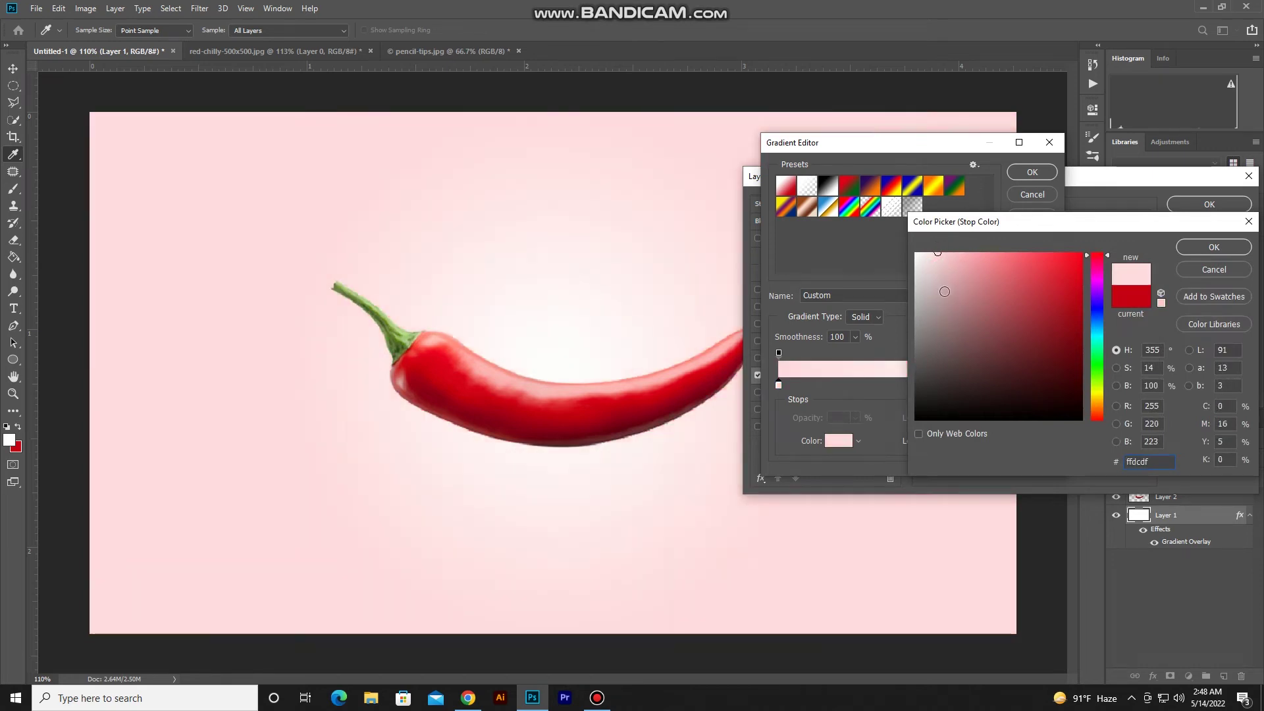
pyautogui.click(1103, 333)
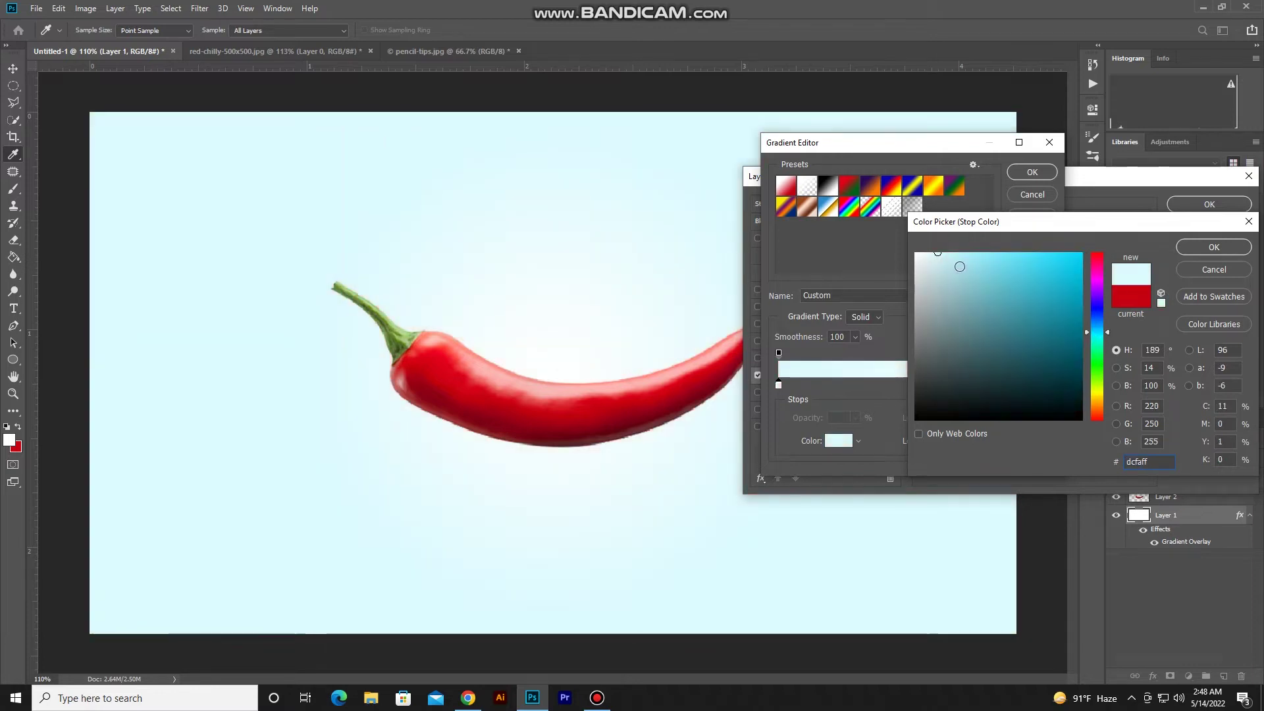
pyautogui.click(953, 253)
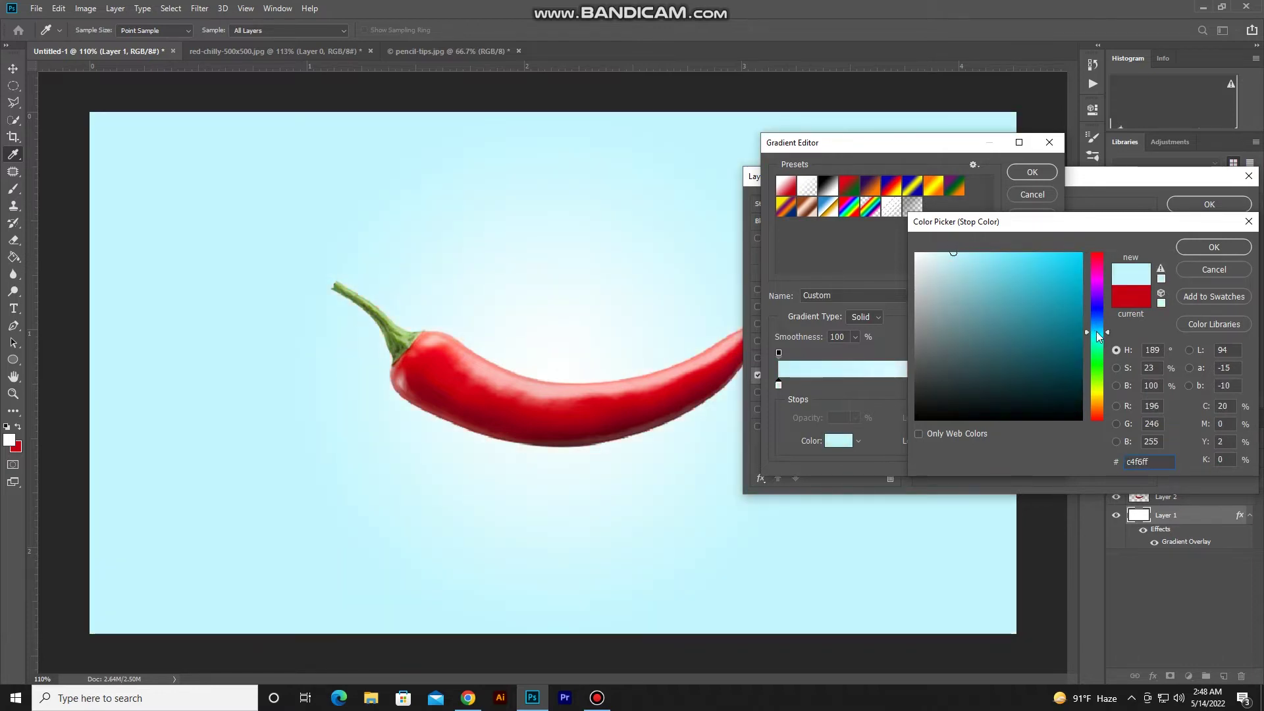
pyautogui.click(1098, 326)
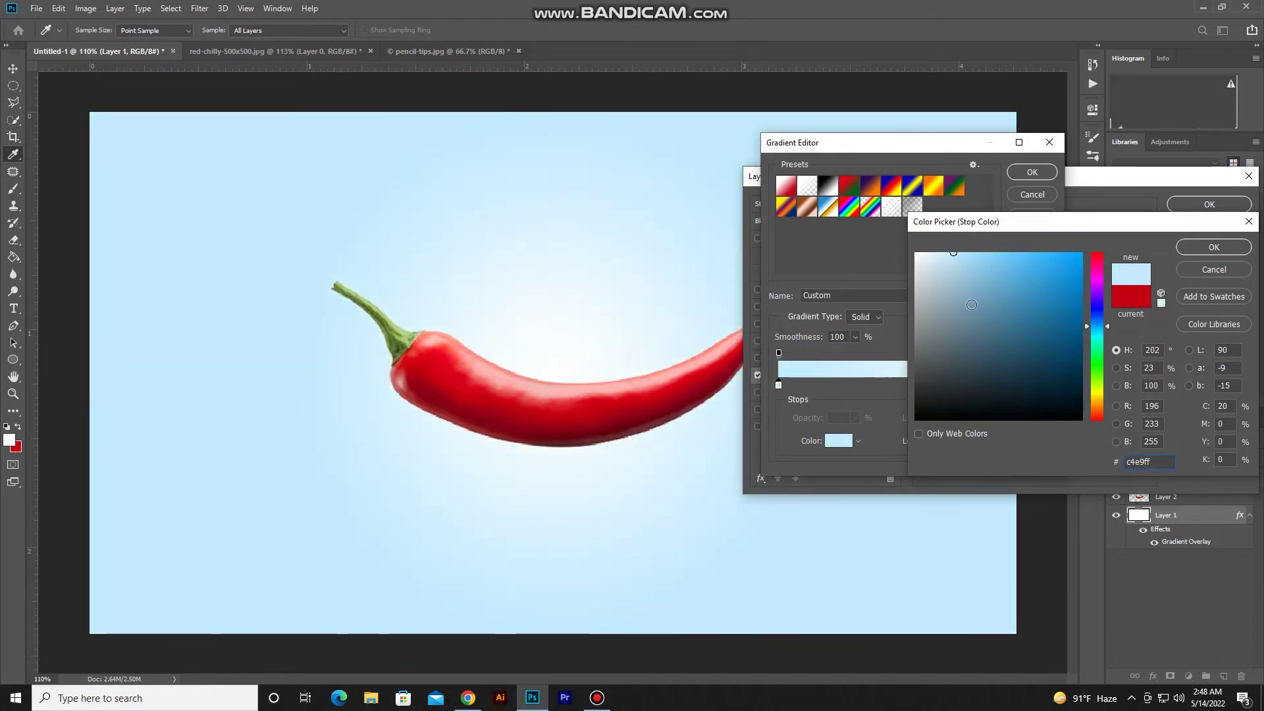
pyautogui.click(962, 253)
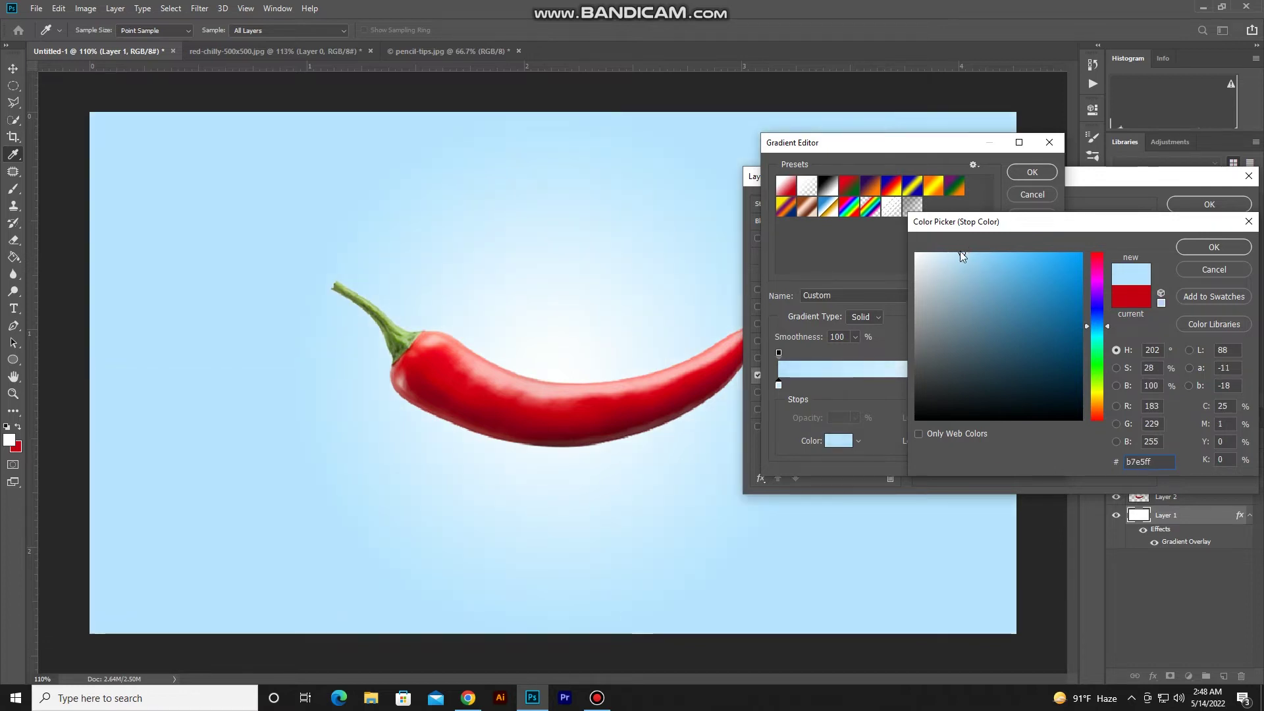
pyautogui.click(1190, 250)
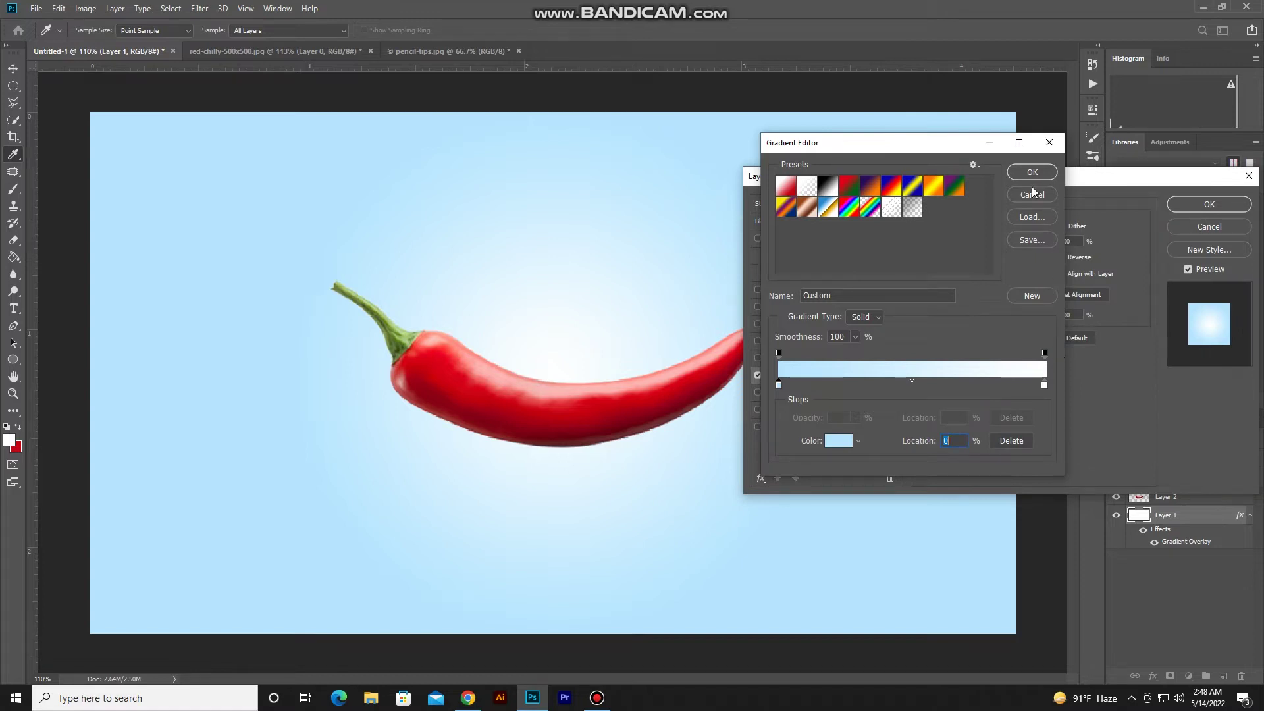
# Move the white stop to 65%, set the blue stop to pale blue d4efff, and apply.
pyautogui.moveTo(1045, 386); pyautogui.dragTo(951, 385)
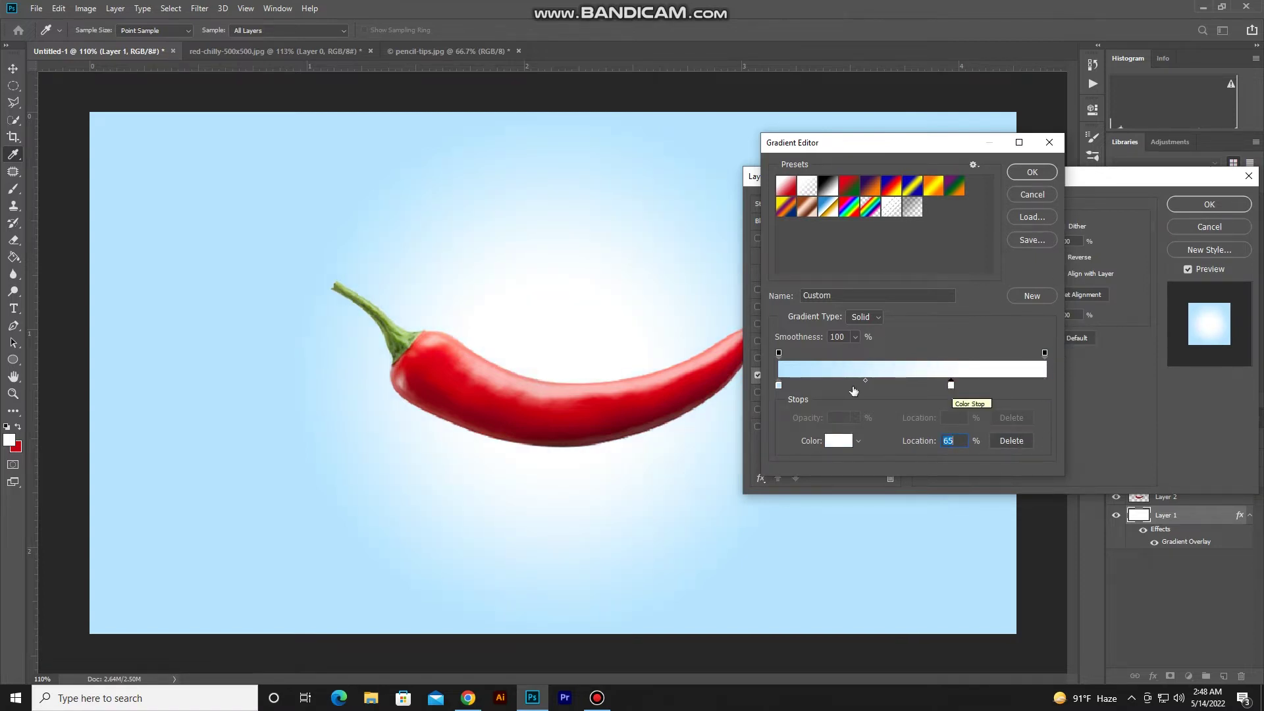
pyautogui.click(779, 385)
pyautogui.click(837, 439)
pyautogui.click(938, 252)
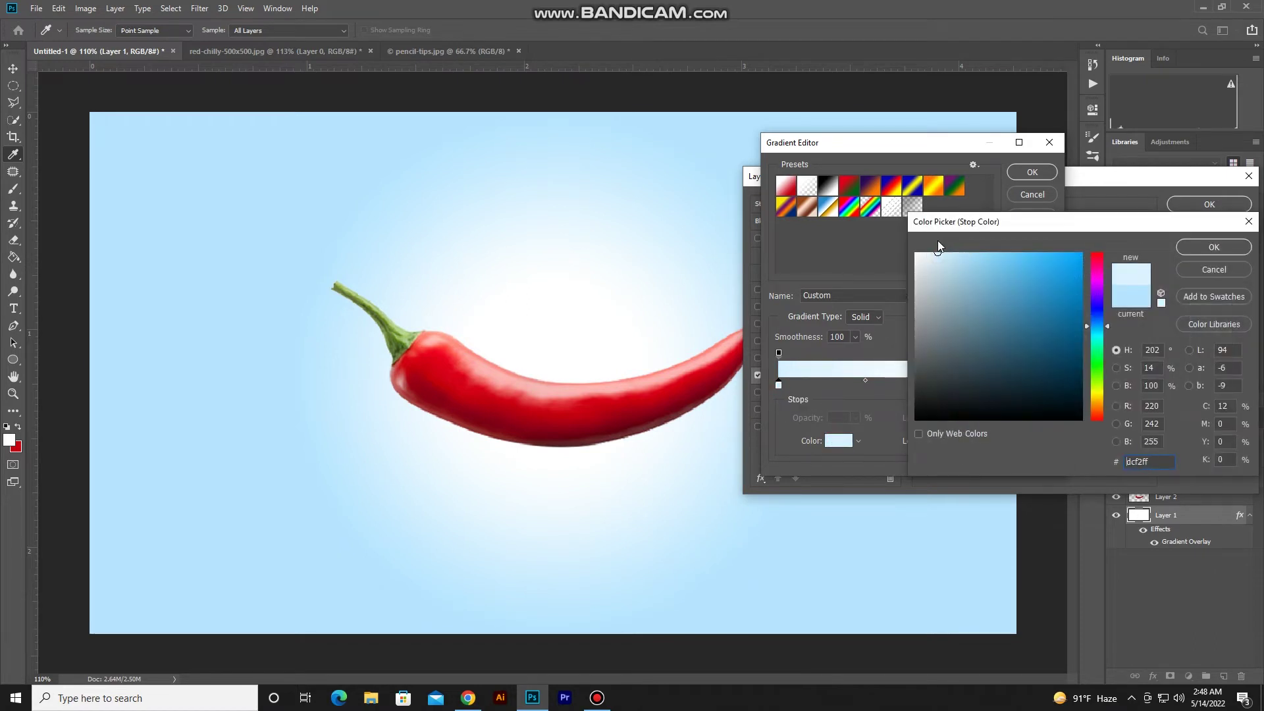
pyautogui.click(949, 254)
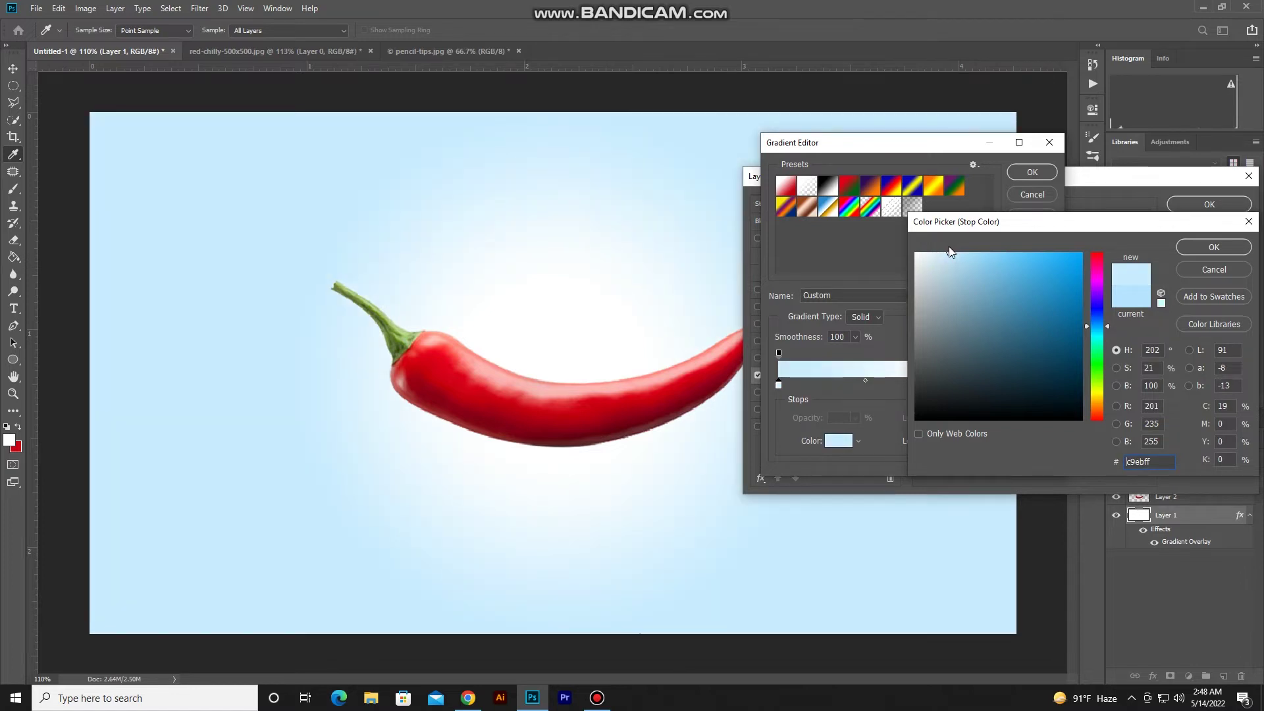
pyautogui.click(941, 254)
pyautogui.moveTo(941, 254); pyautogui.dragTo(943, 231)
pyautogui.click(1186, 250)
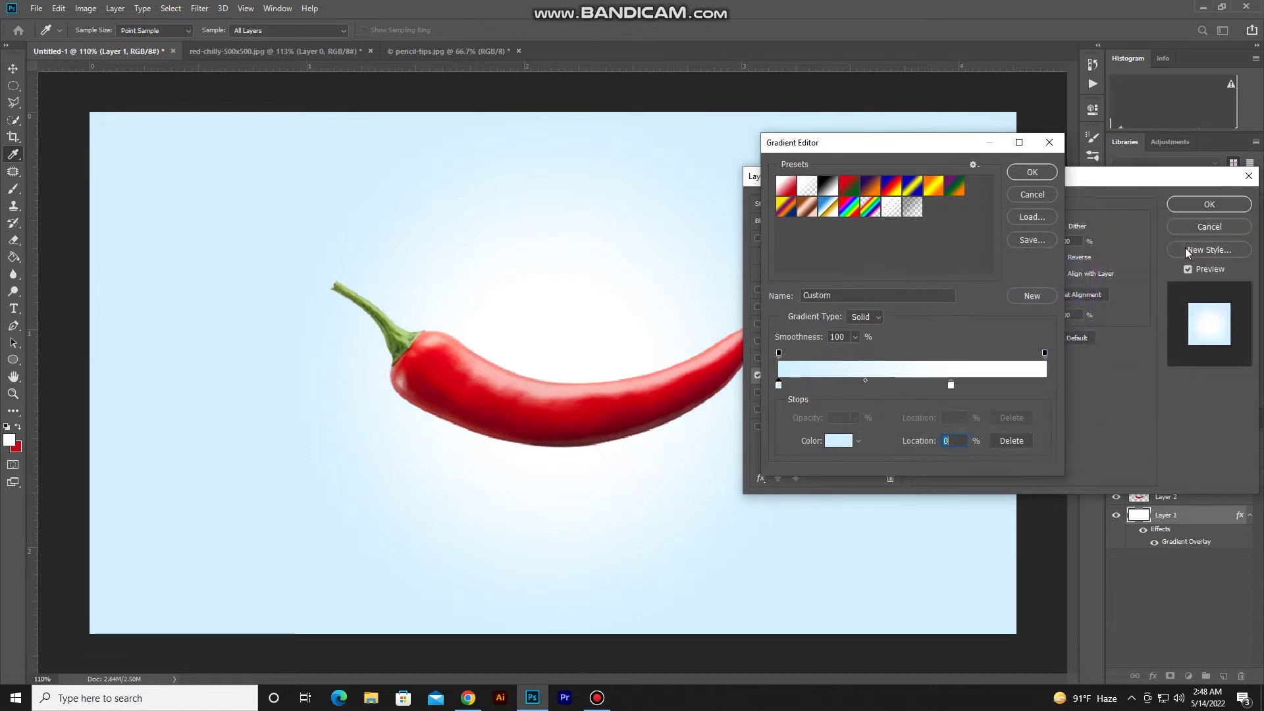
pyautogui.click(1026, 171)
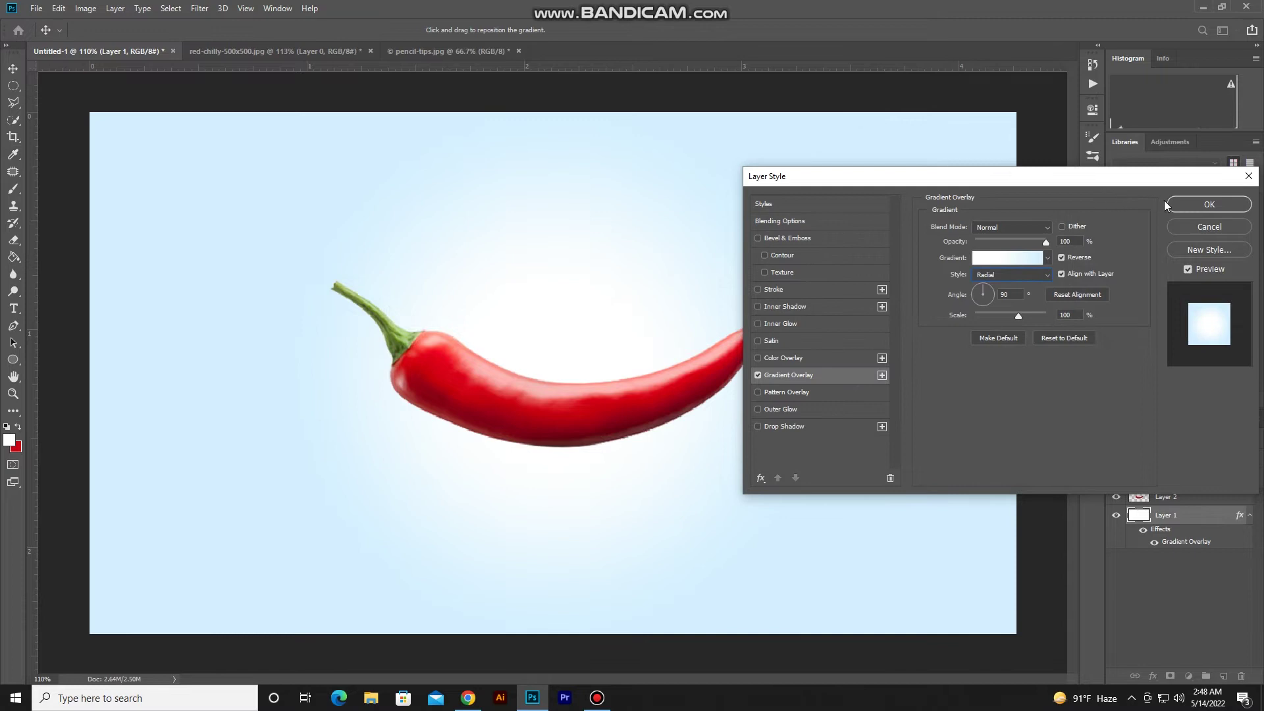
pyautogui.click(1187, 204)
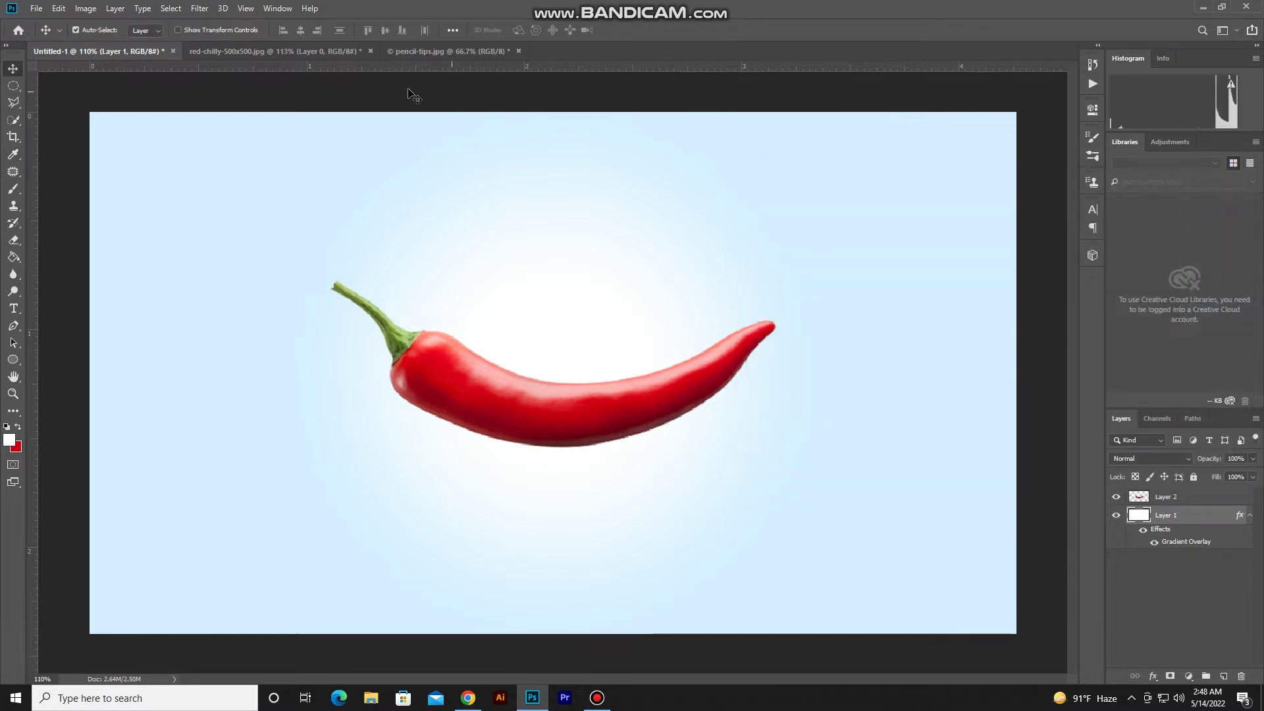
# In pencil-tips.jpg, unlock the pencil layer and duplicate it as Layer 0 copy.
pyautogui.click(326, 53)
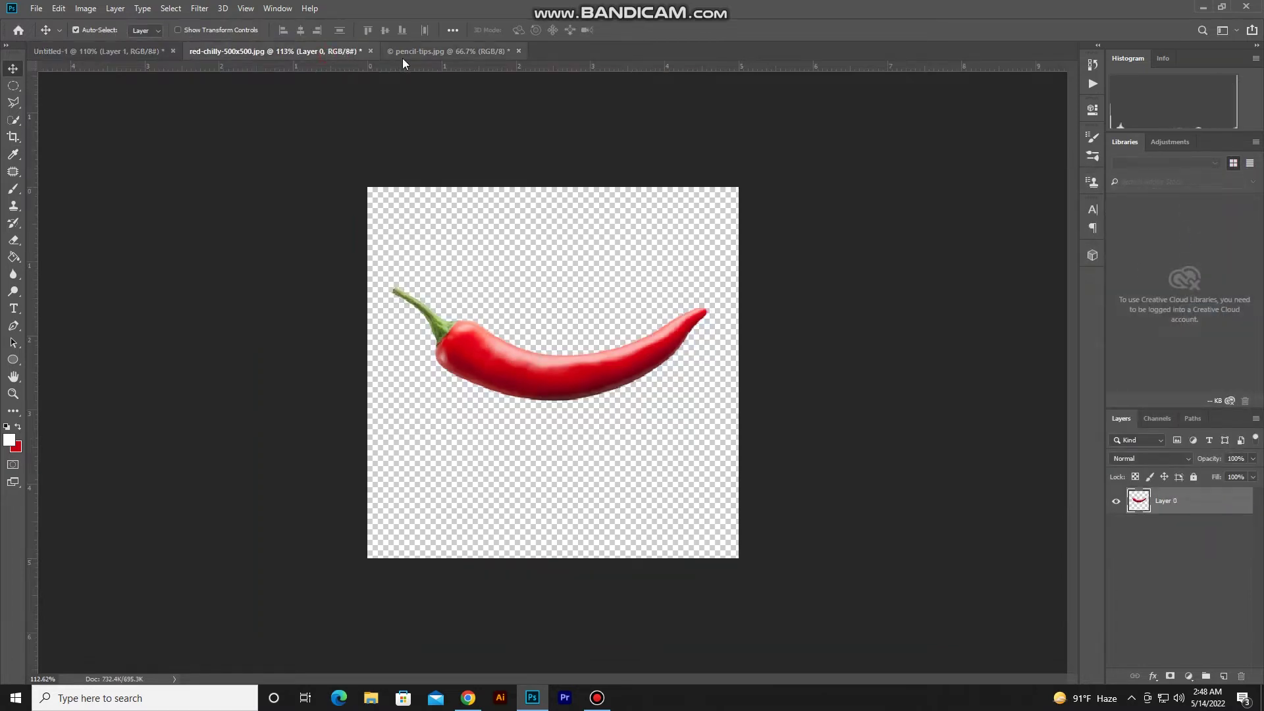
pyautogui.click(403, 58)
pyautogui.click(1238, 502)
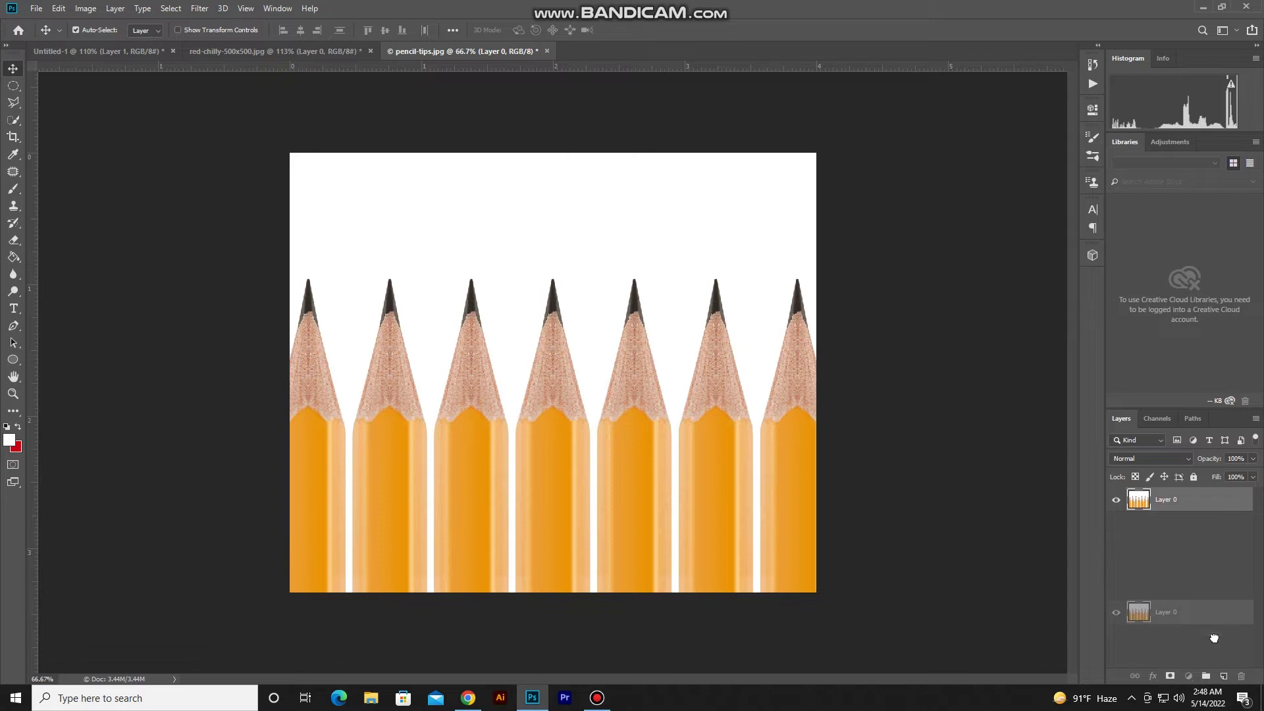
pyautogui.moveTo(1168, 503); pyautogui.dragTo(1222, 676)
pyautogui.hotkey('ctrl', 'l')
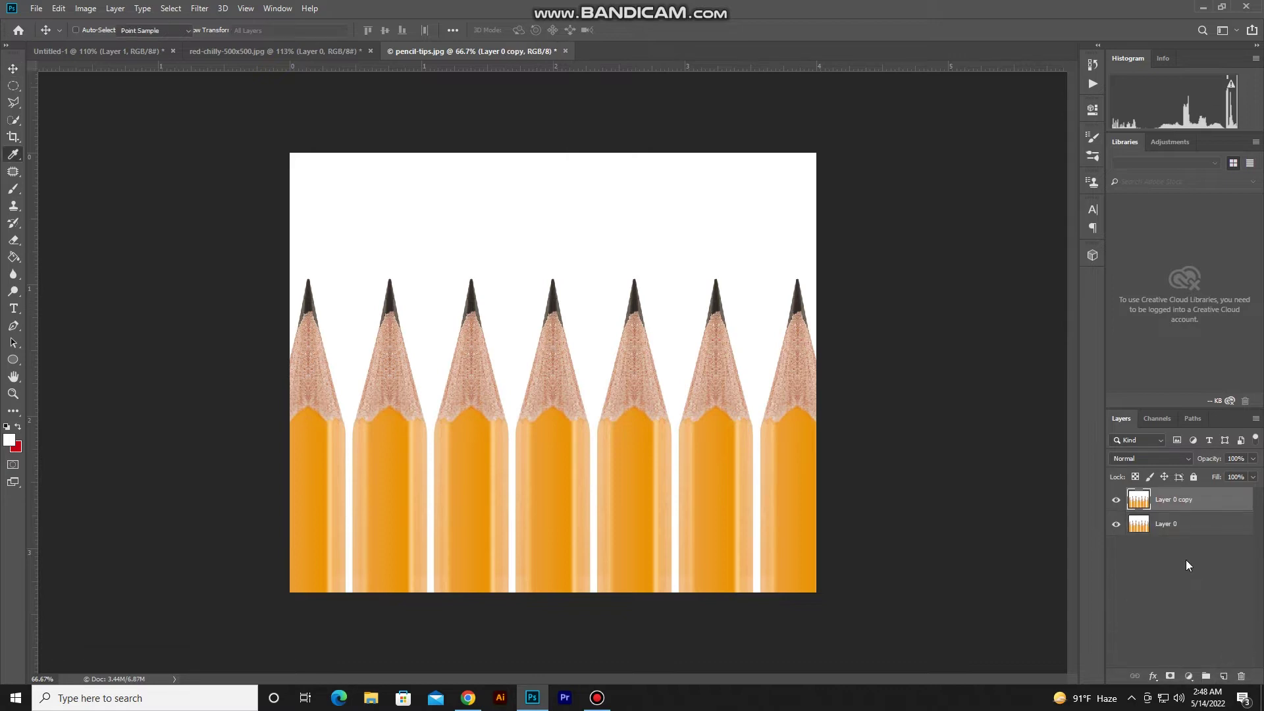
pyautogui.click(1190, 175)
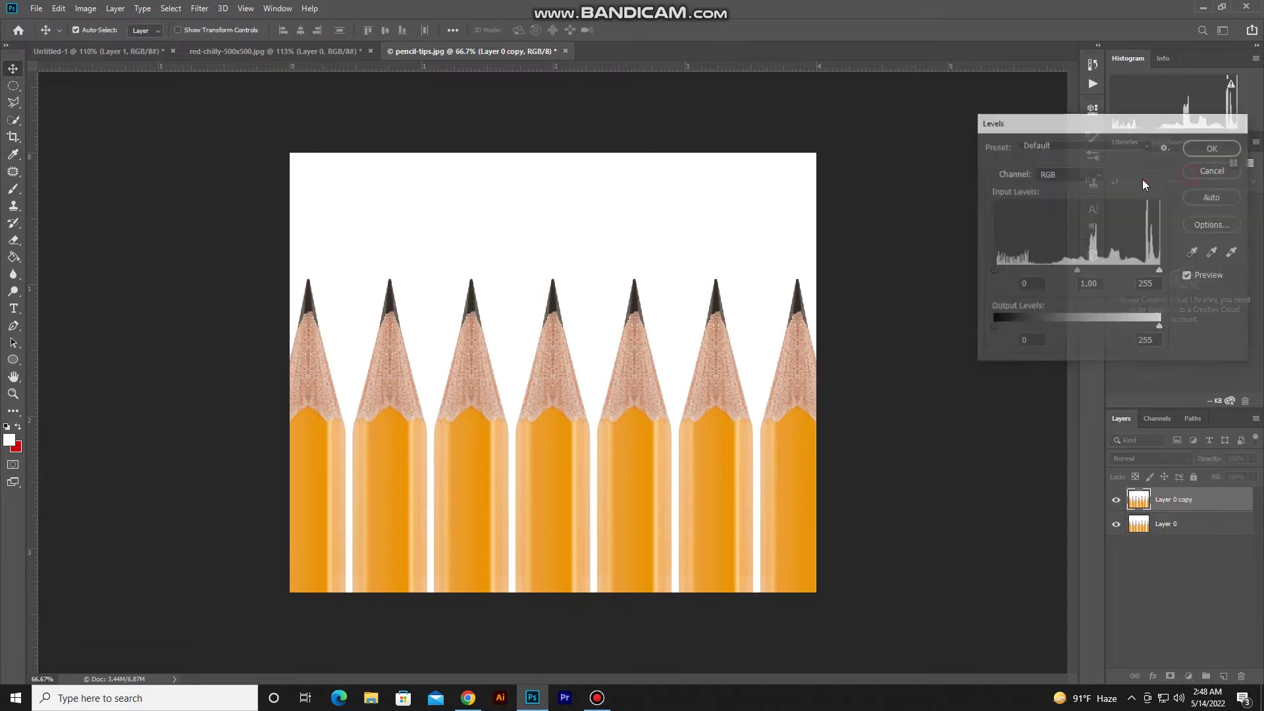
# Darken the copy's midtones to 0.26 with Levels, turning the pencils red-orange.
pyautogui.click(86, 8)
pyautogui.moveTo(106, 43)
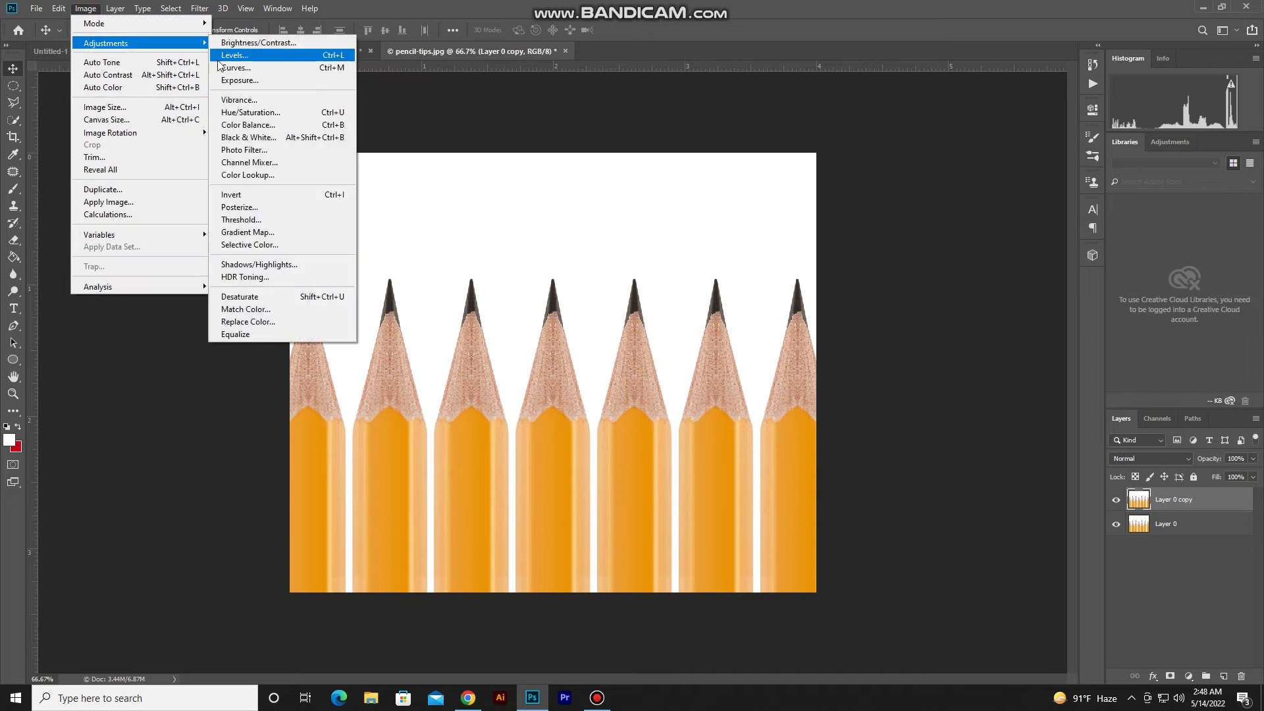
pyautogui.click(244, 58)
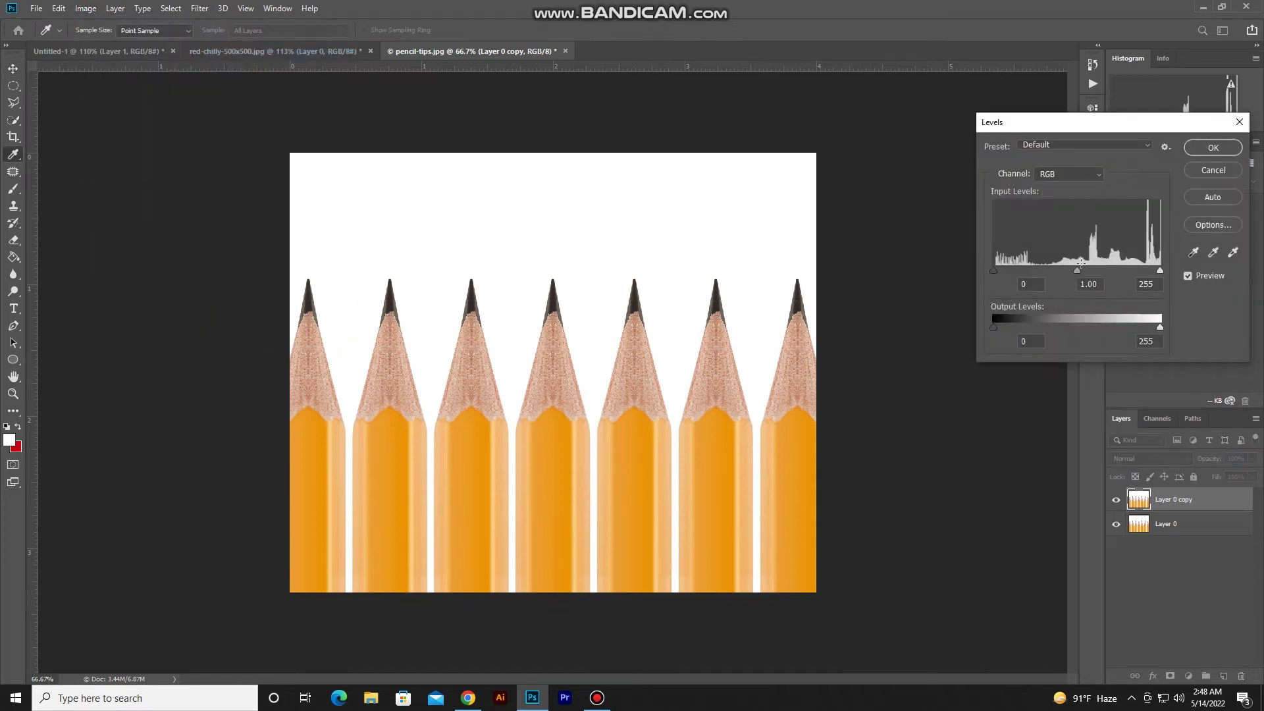
pyautogui.moveTo(1076, 270); pyautogui.dragTo(1134, 273)
pyautogui.click(1215, 148)
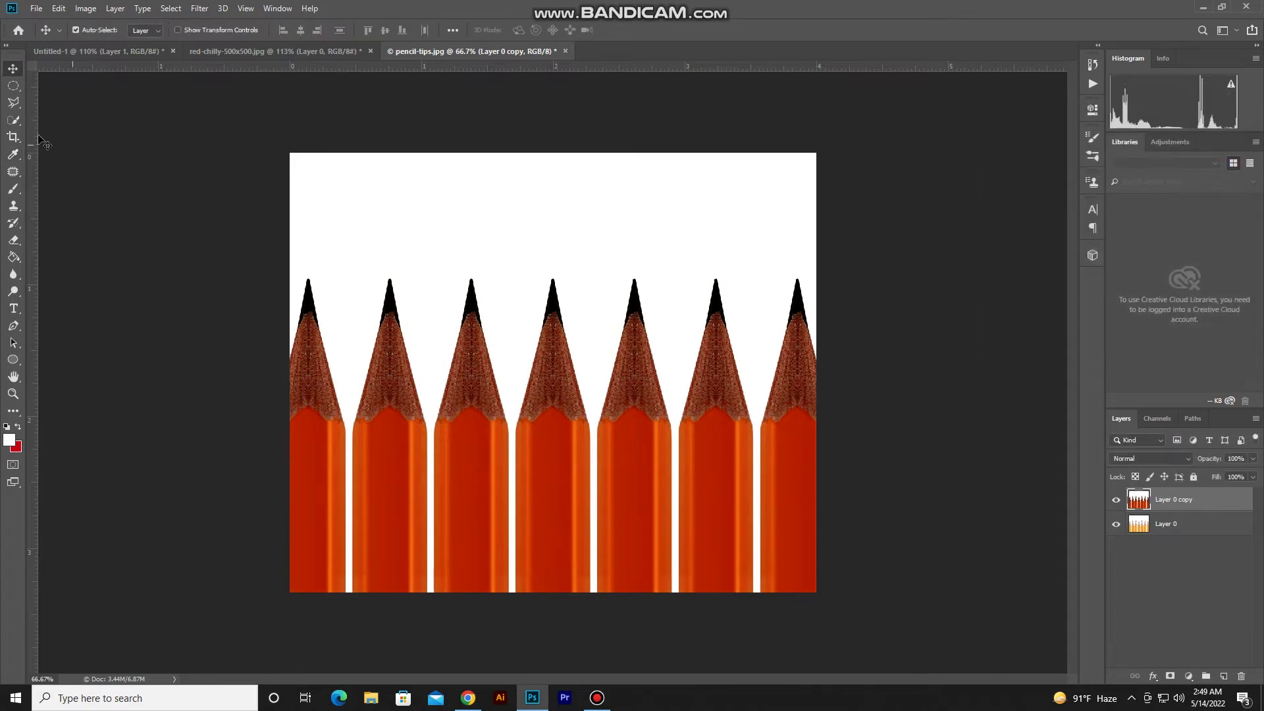
pyautogui.rightClick(17, 118)
pyautogui.click(53, 133)
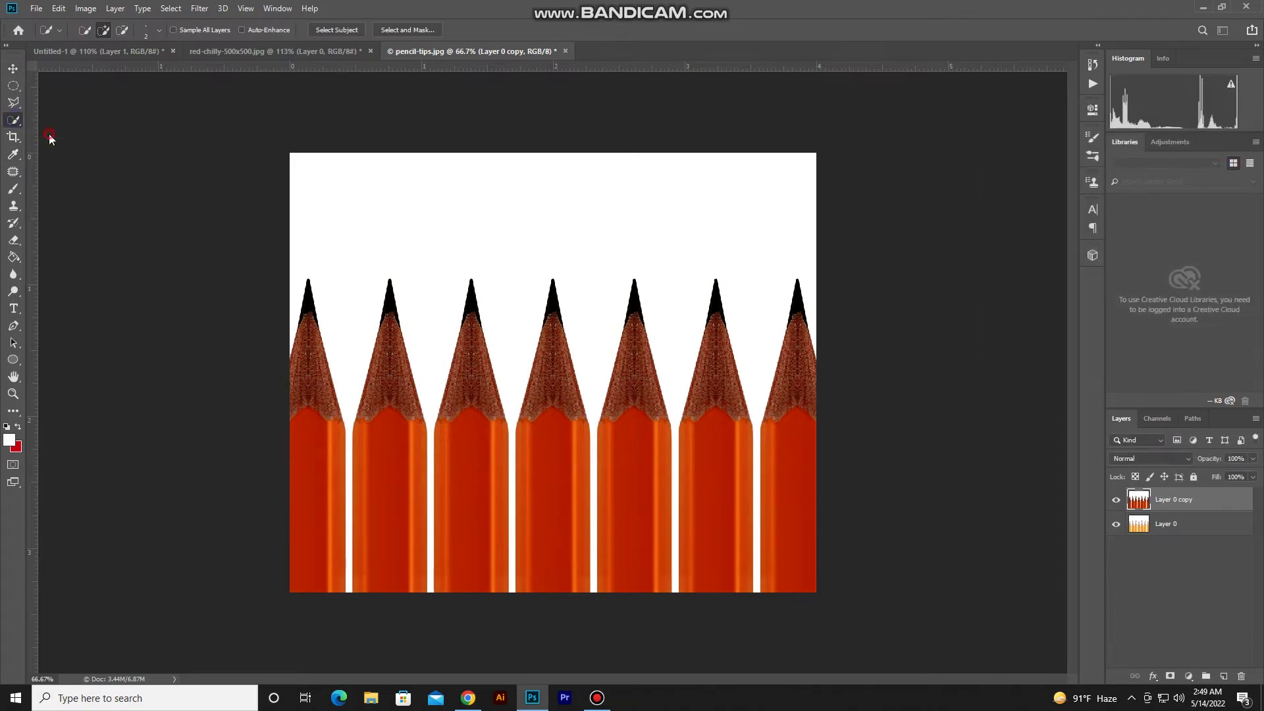
# Remove the white background from Layer 0 and delete the red Layer 0 copy.
pyautogui.click(358, 211)
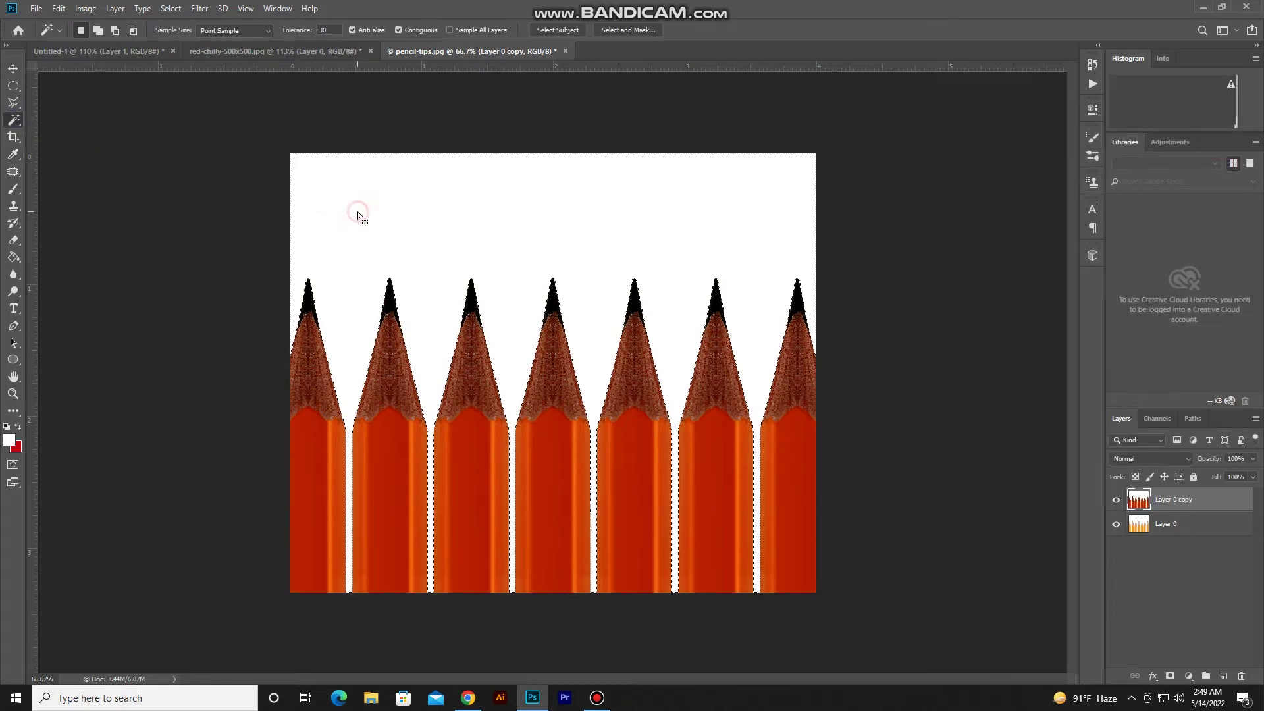
pyautogui.click(1177, 523)
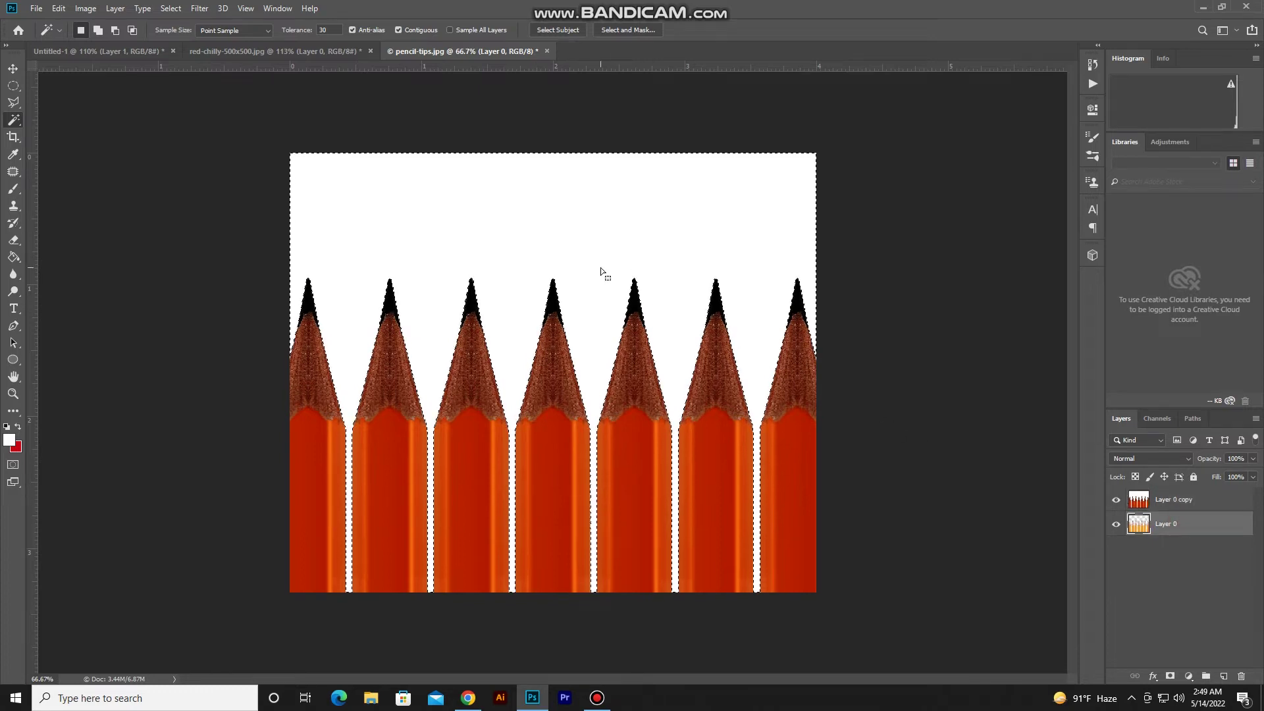
pyautogui.click(12, 89)
pyautogui.click(108, 127)
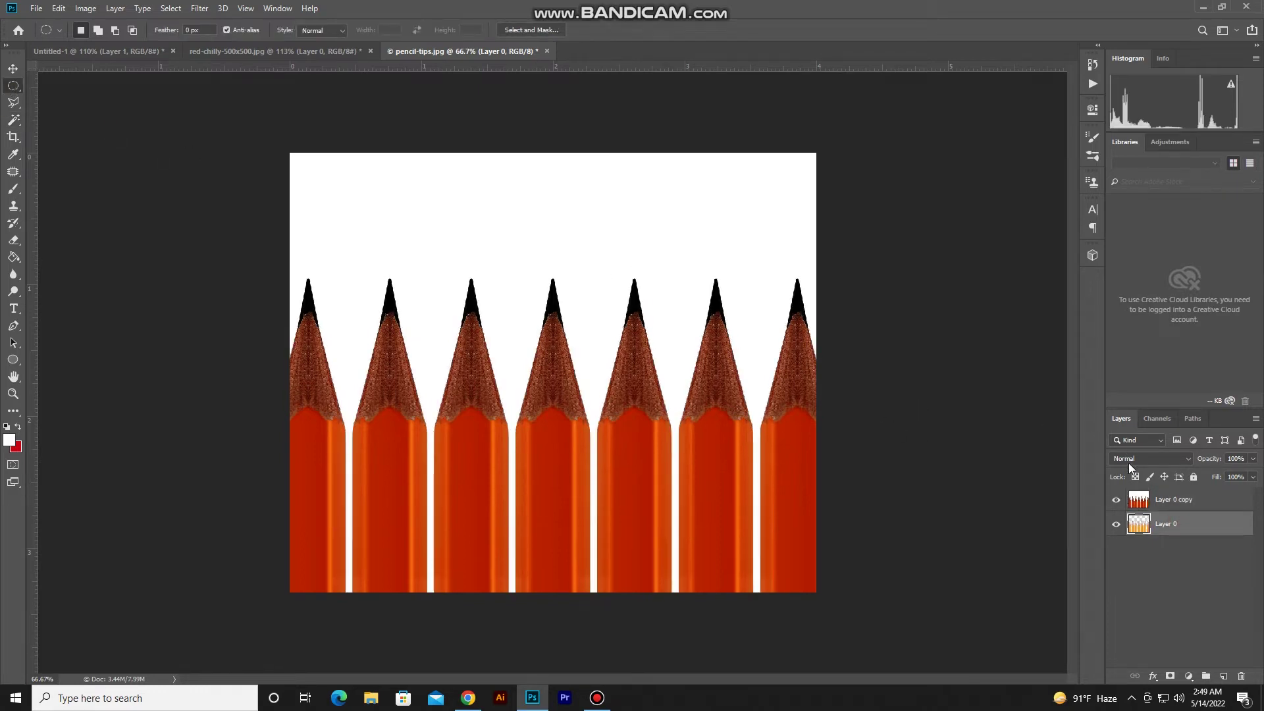
pyautogui.click(1160, 502)
pyautogui.press('Delete')
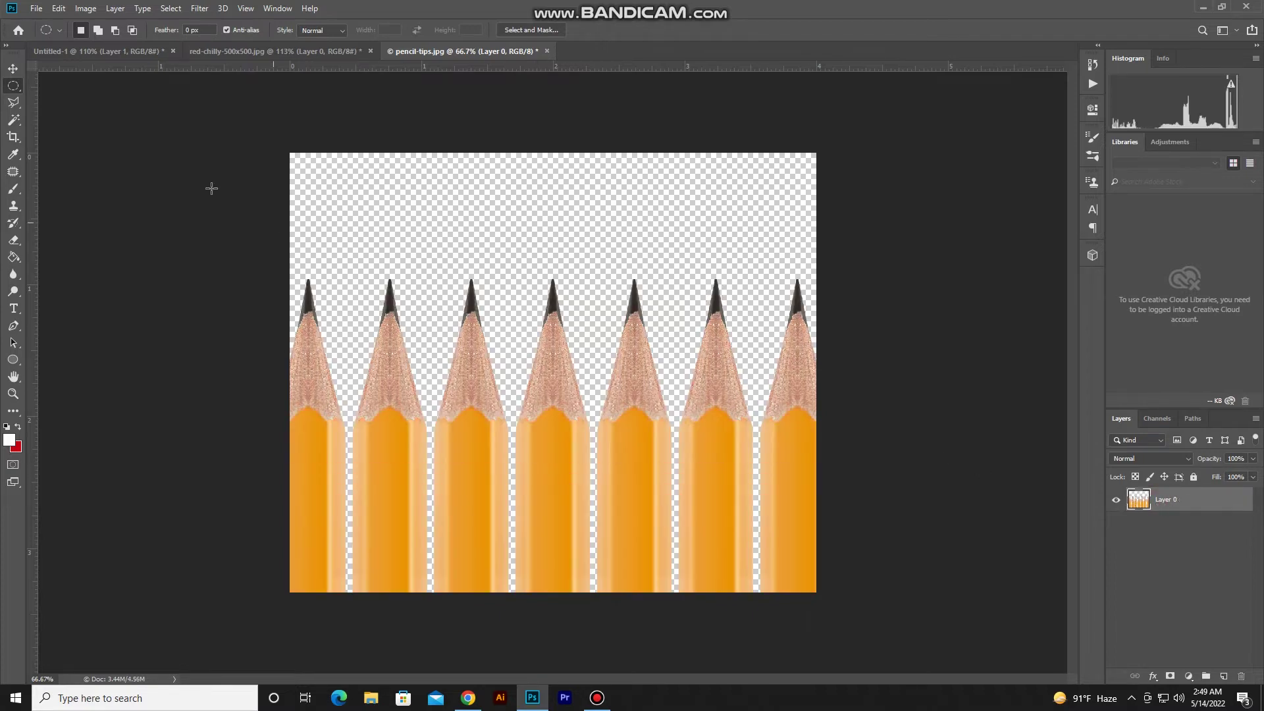
pyautogui.scroll(3, 554, 374)
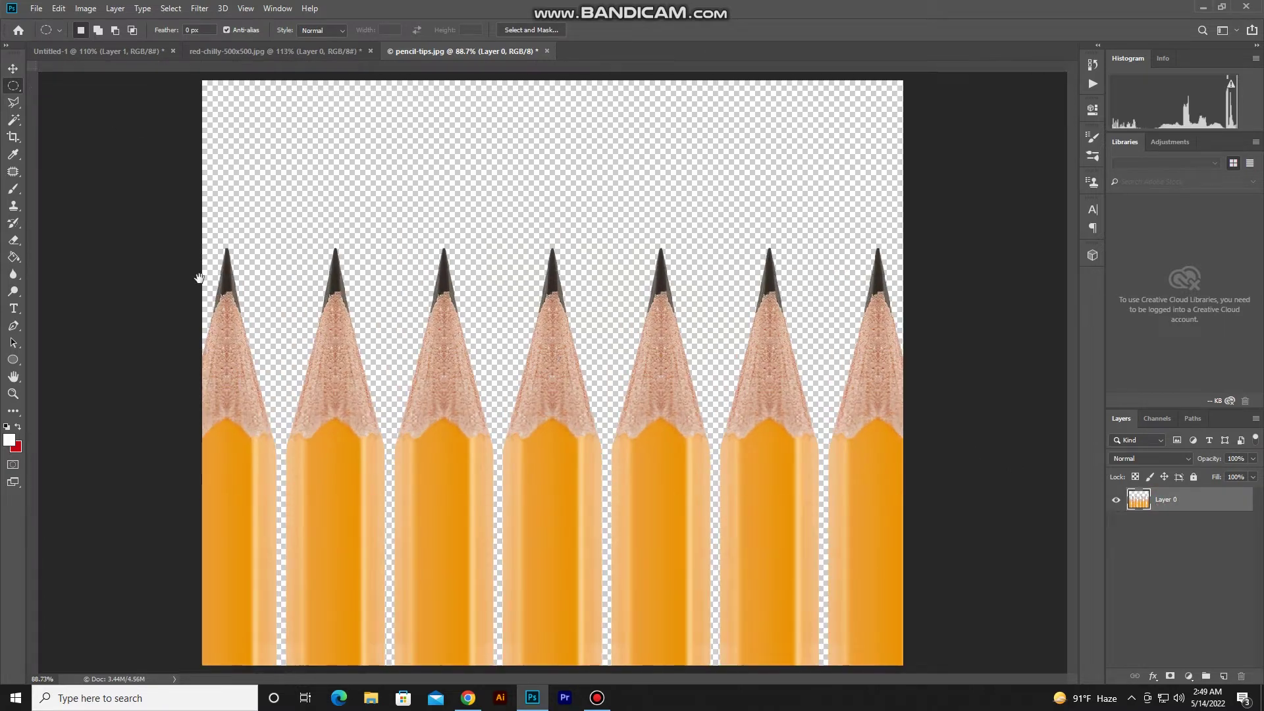
# Select the middle pencil with a rectangular marquee and copy it.
pyautogui.hotkey('shift', 'm')
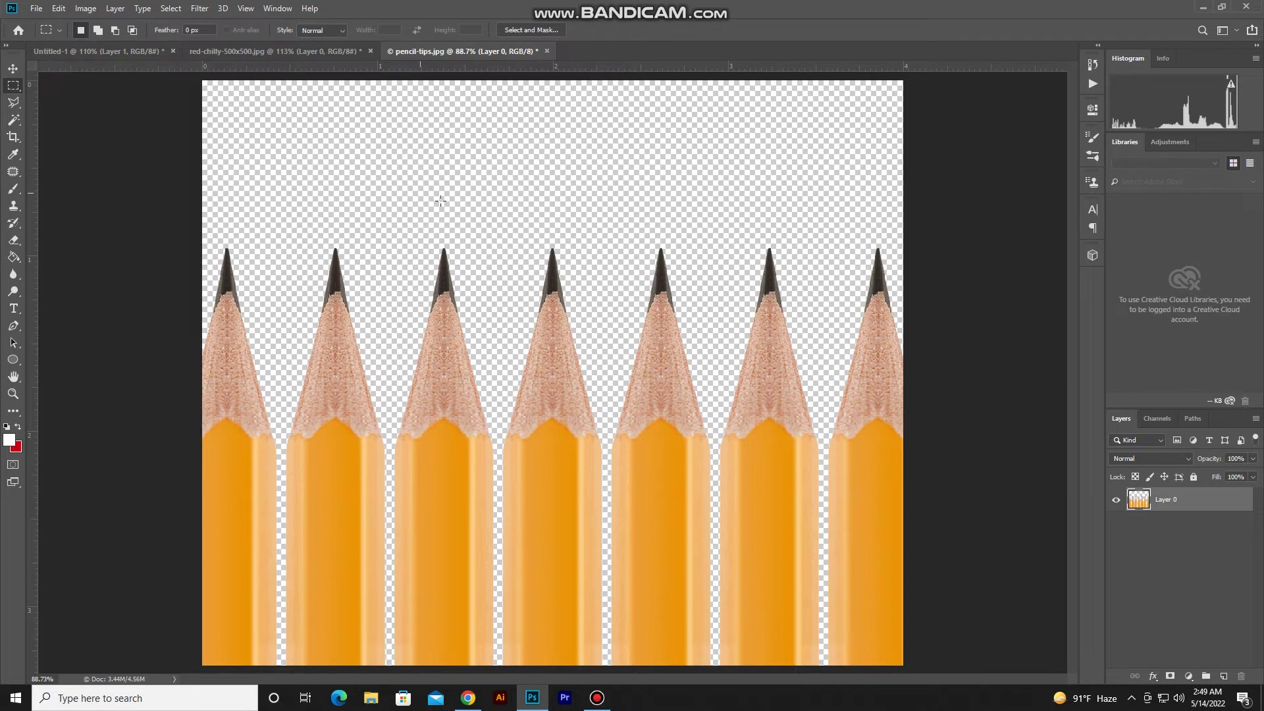
pyautogui.moveTo(499, 223); pyautogui.dragTo(610, 675)
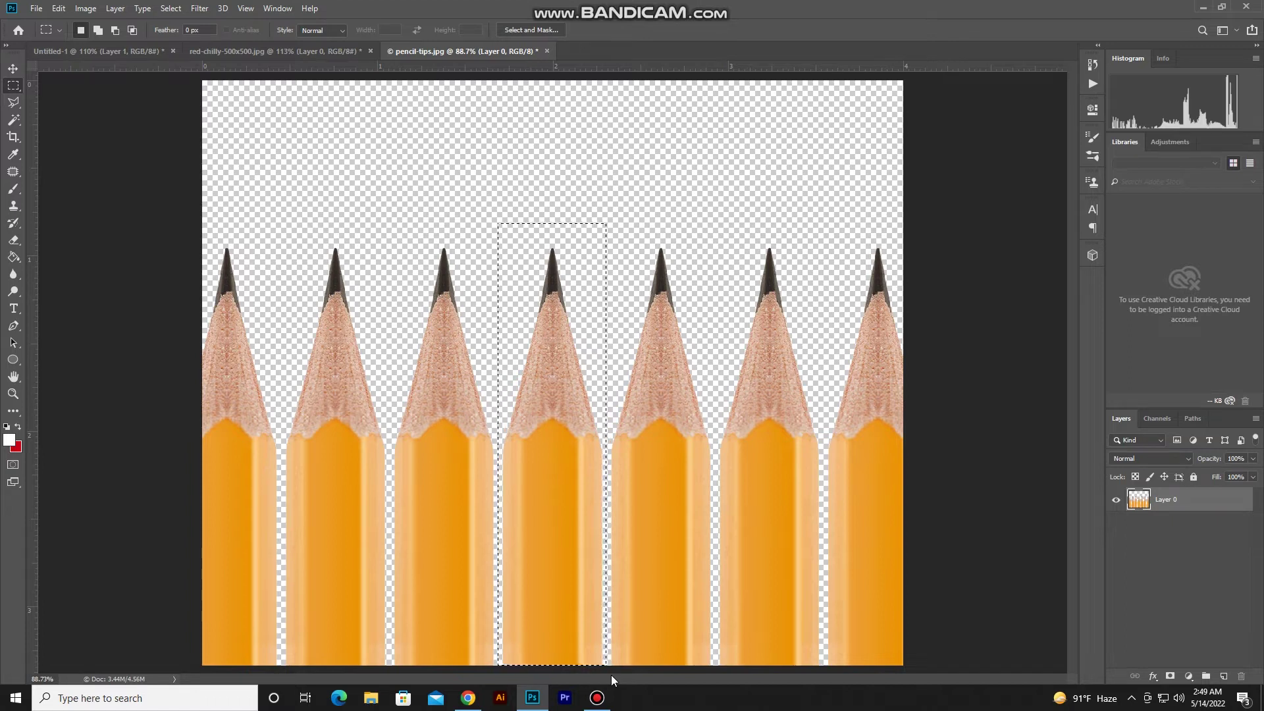
pyautogui.click(58, 8)
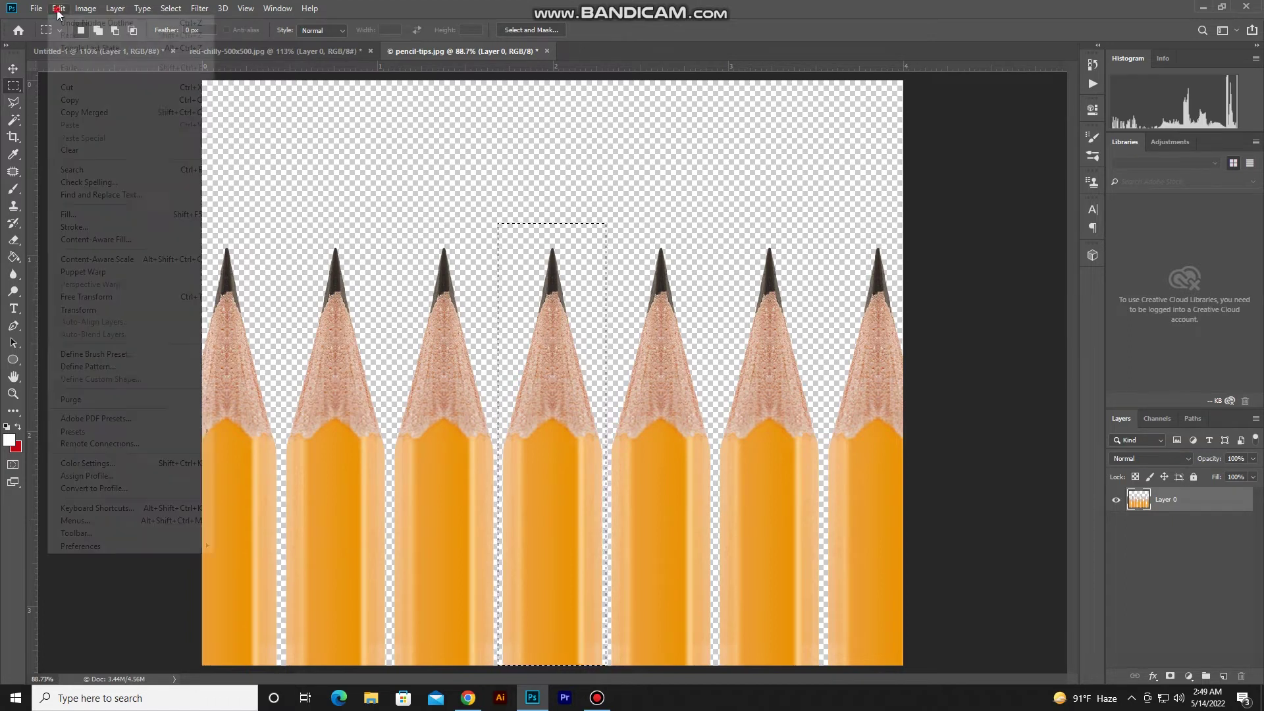
pyautogui.click(70, 100)
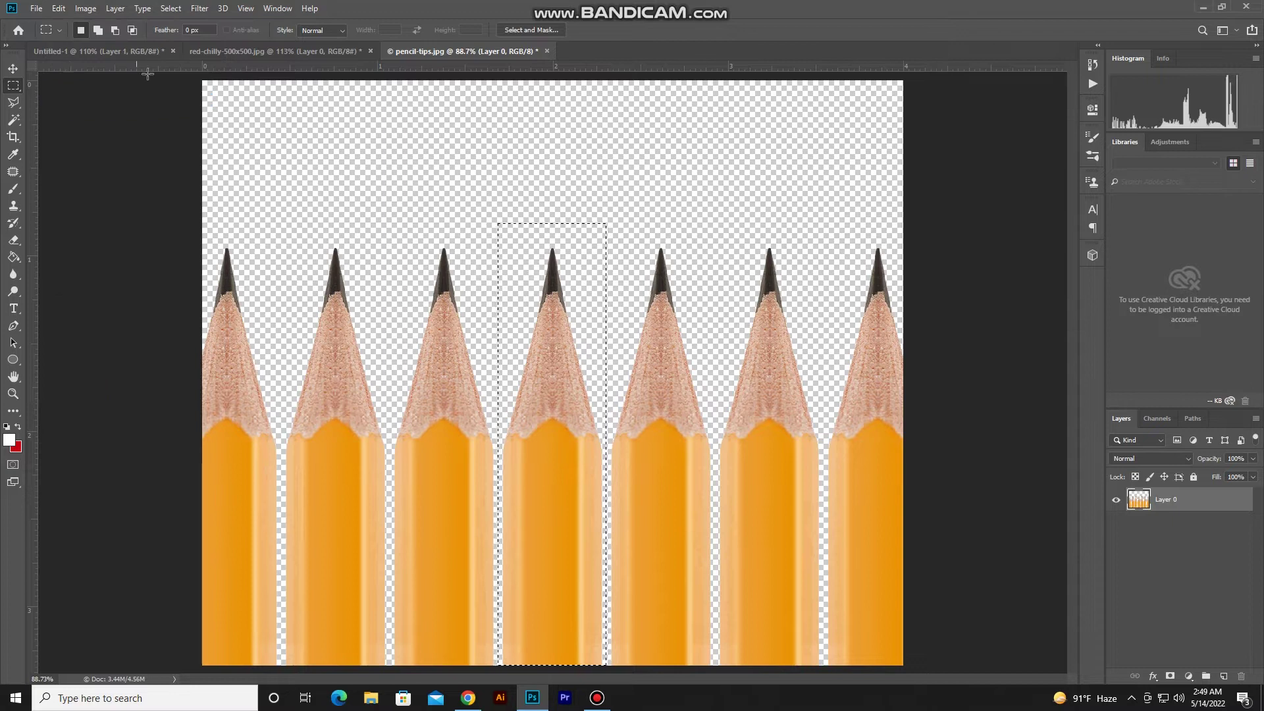
pyautogui.click(148, 51)
# Paste the pencil as Layer 3, shrink it to 38% and rotate it beside the chilli's tip.
pyautogui.click(58, 9)
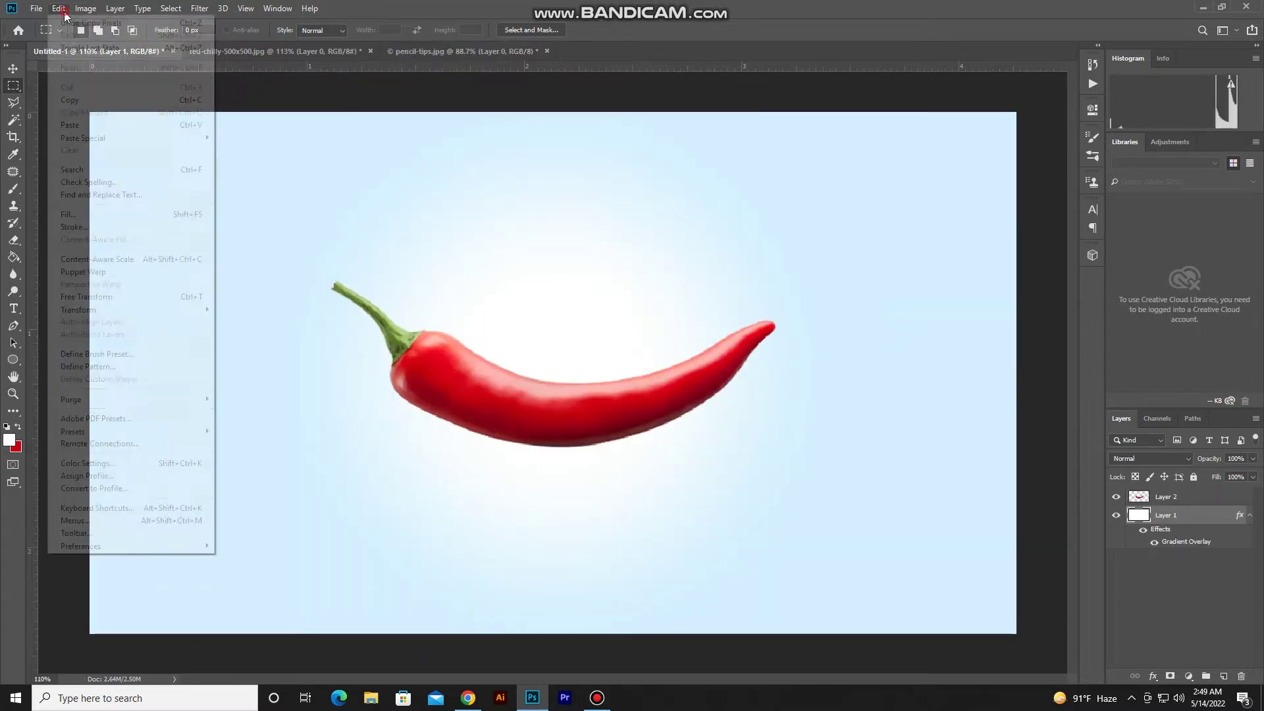
pyautogui.click(69, 124)
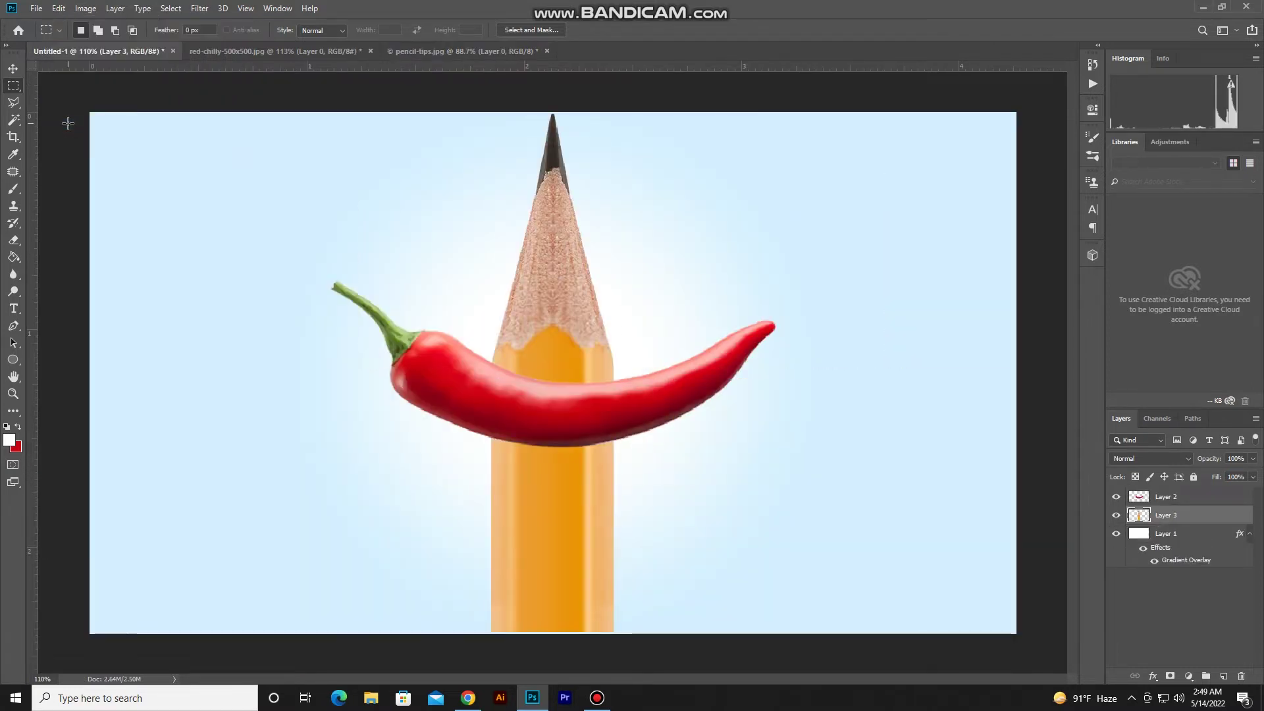
pyautogui.hotkey('ctrl', 't')
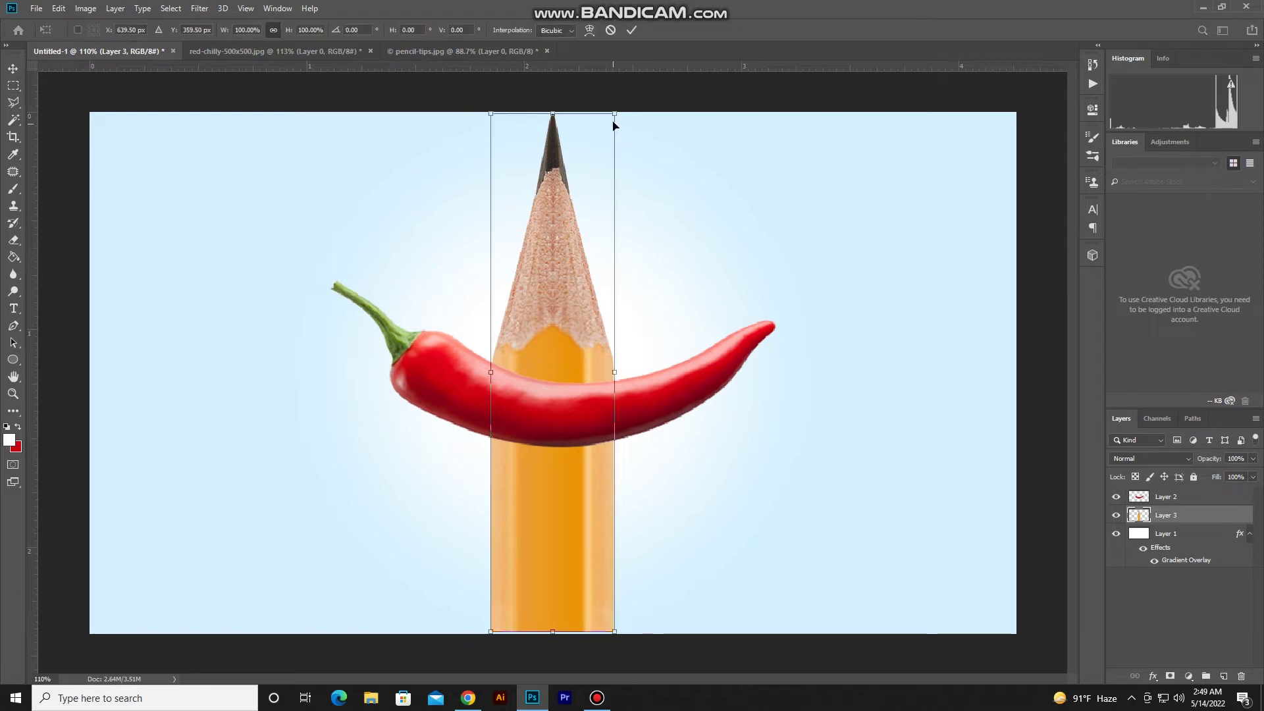
pyautogui.moveTo(613, 112); pyautogui.dragTo(538, 433)
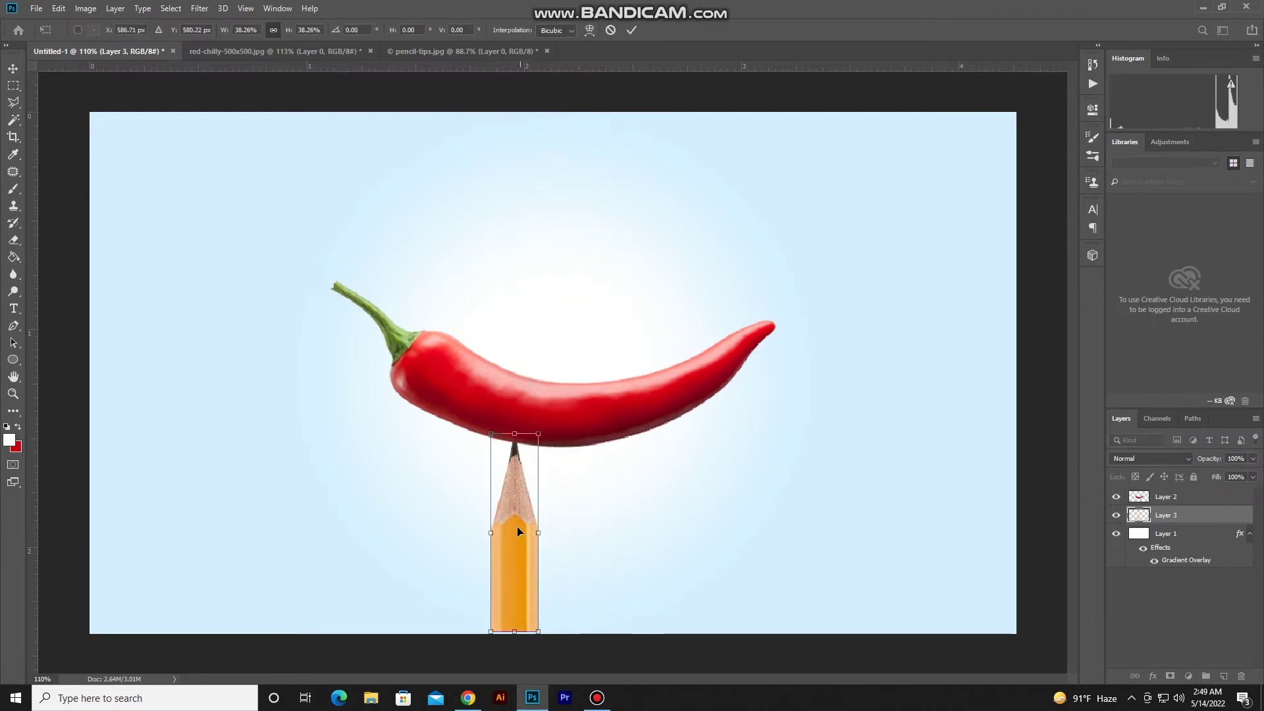
pyautogui.moveTo(518, 527); pyautogui.dragTo(580, 451)
pyautogui.moveTo(639, 408); pyautogui.dragTo(748, 312)
pyautogui.moveTo(771, 220); pyautogui.dragTo(781, 328)
pyautogui.press('Return')
# Put the pencil layer above the chilli and slide the pencil along the chilli's tip.
pyautogui.moveTo(1165, 515); pyautogui.dragTo(1177, 492)
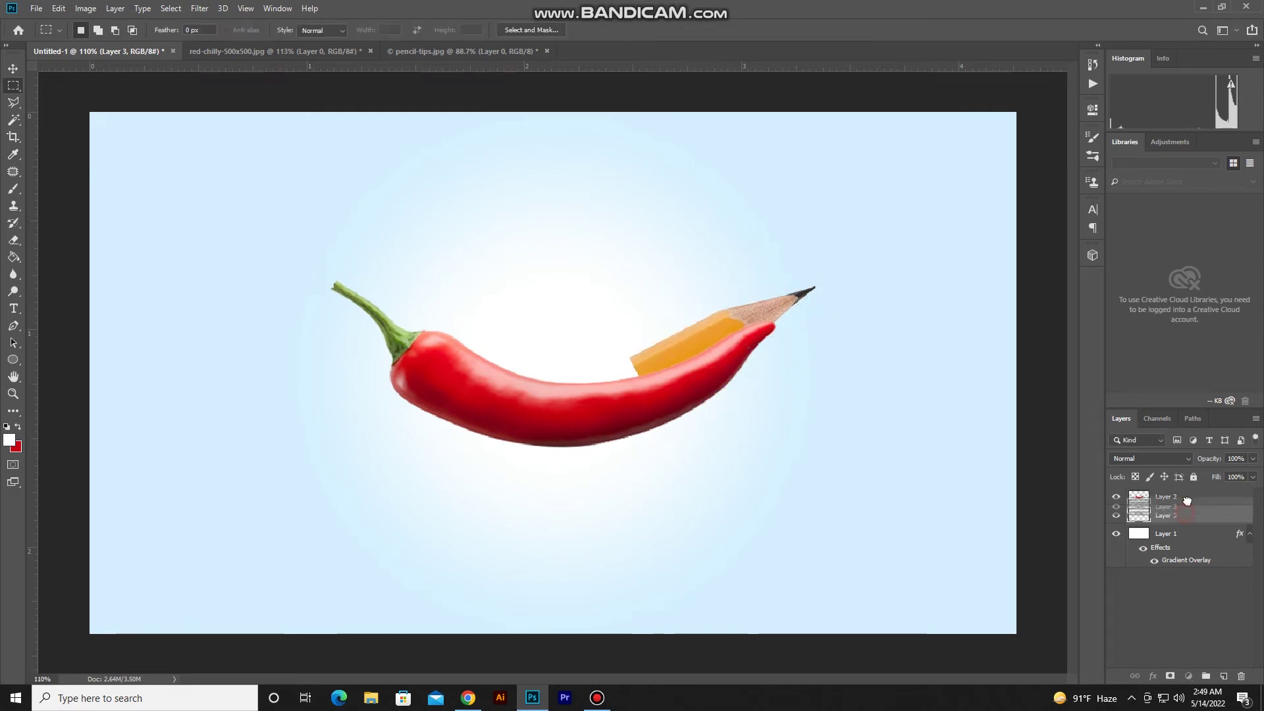
pyautogui.scroll(5, 771, 299)
pyautogui.moveTo(643, 325)
pyautogui.mouseDown()
pyautogui.moveTo(679, 312)
pyautogui.moveTo(599, 273)
pyautogui.mouseUp()
pyautogui.click(11, 68)
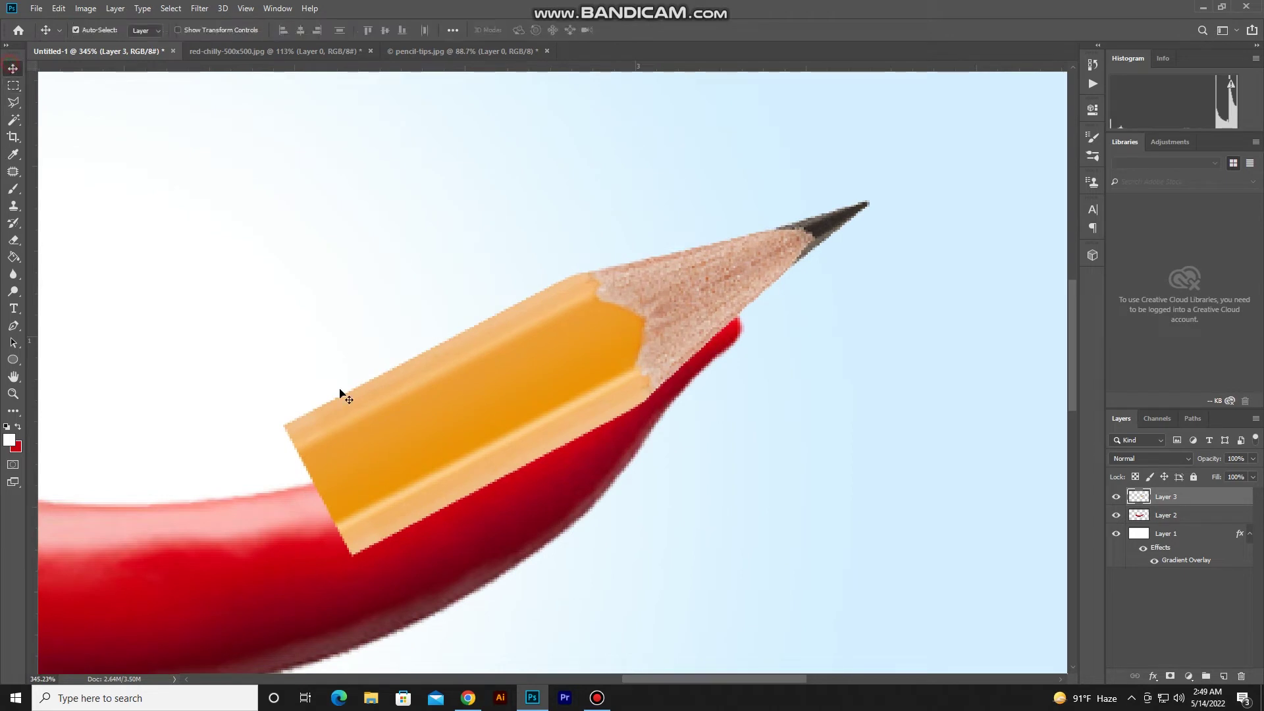
pyautogui.moveTo(347, 431); pyautogui.dragTo(338, 516)
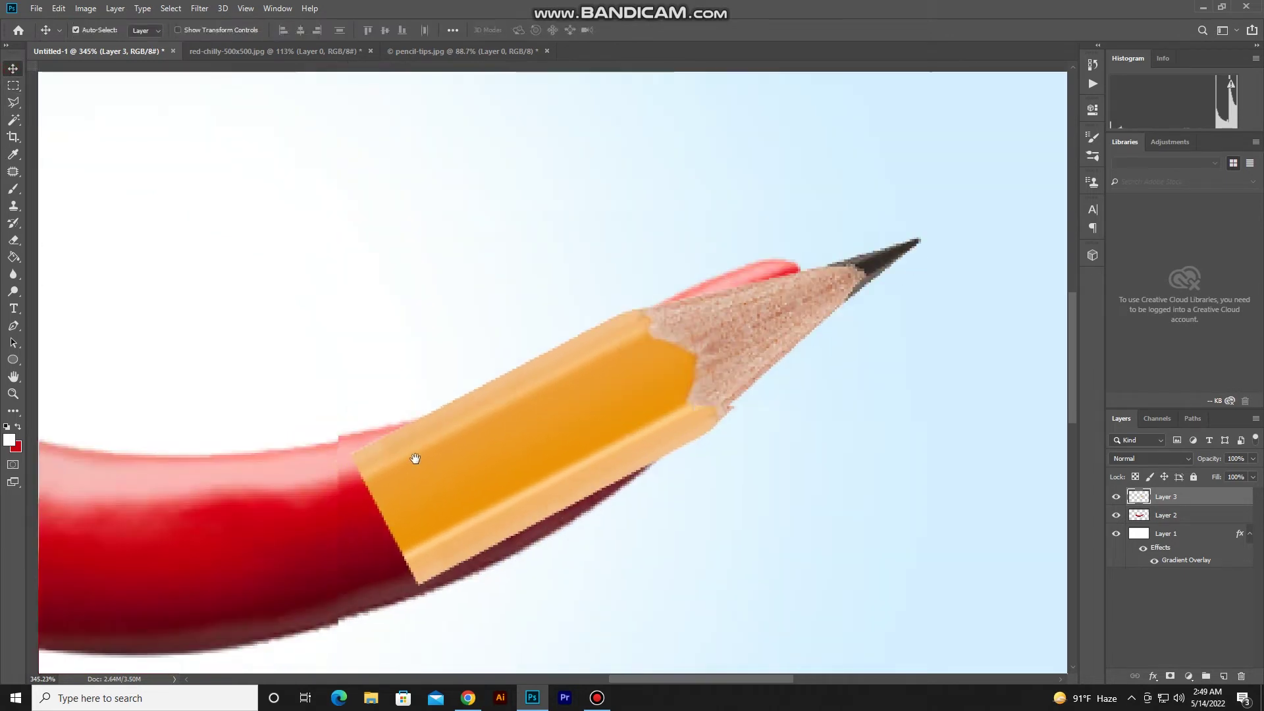
pyautogui.scroll(-2, 414, 457)
pyautogui.moveTo(460, 465); pyautogui.dragTo(391, 493)
pyautogui.scroll(-3, 391, 492)
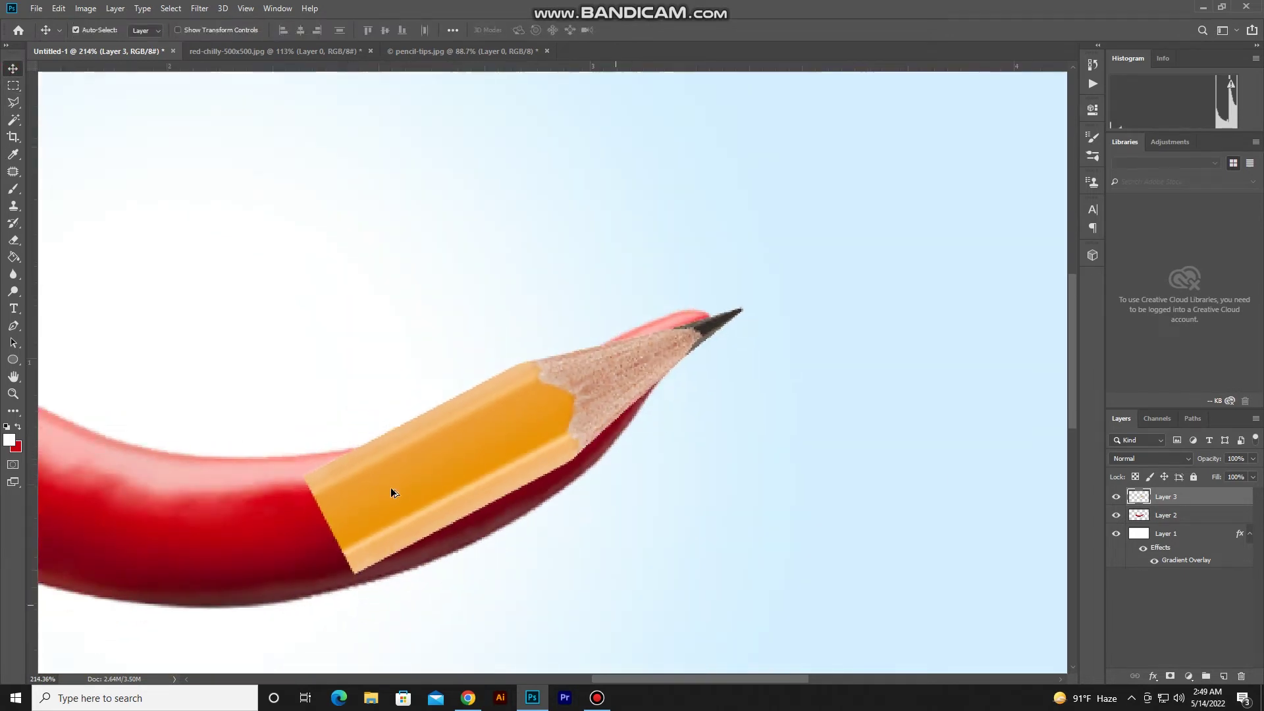
pyautogui.moveTo(531, 488); pyautogui.dragTo(572, 492)
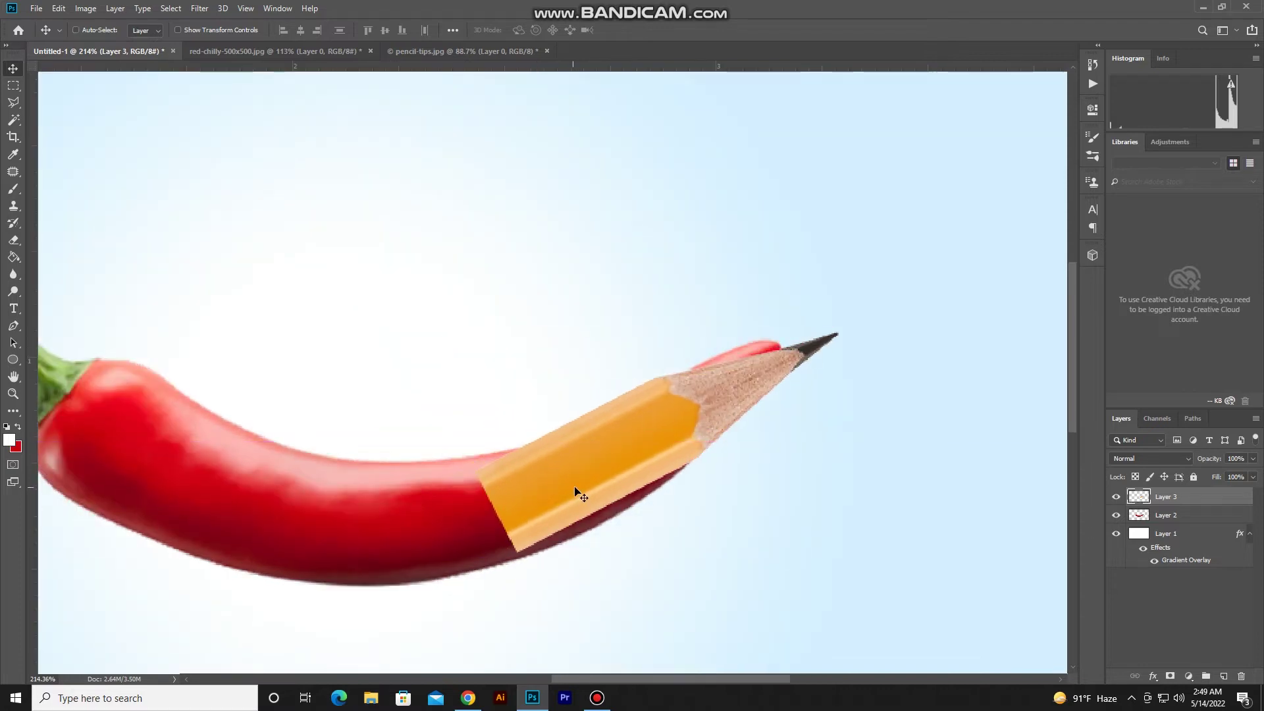
# Scale the pencil to 88.46% and rotate it 2.67° along the chilli's end.
pyautogui.hotkey('ctrl', 't')
pyautogui.moveTo(841, 331); pyautogui.dragTo(933, 274)
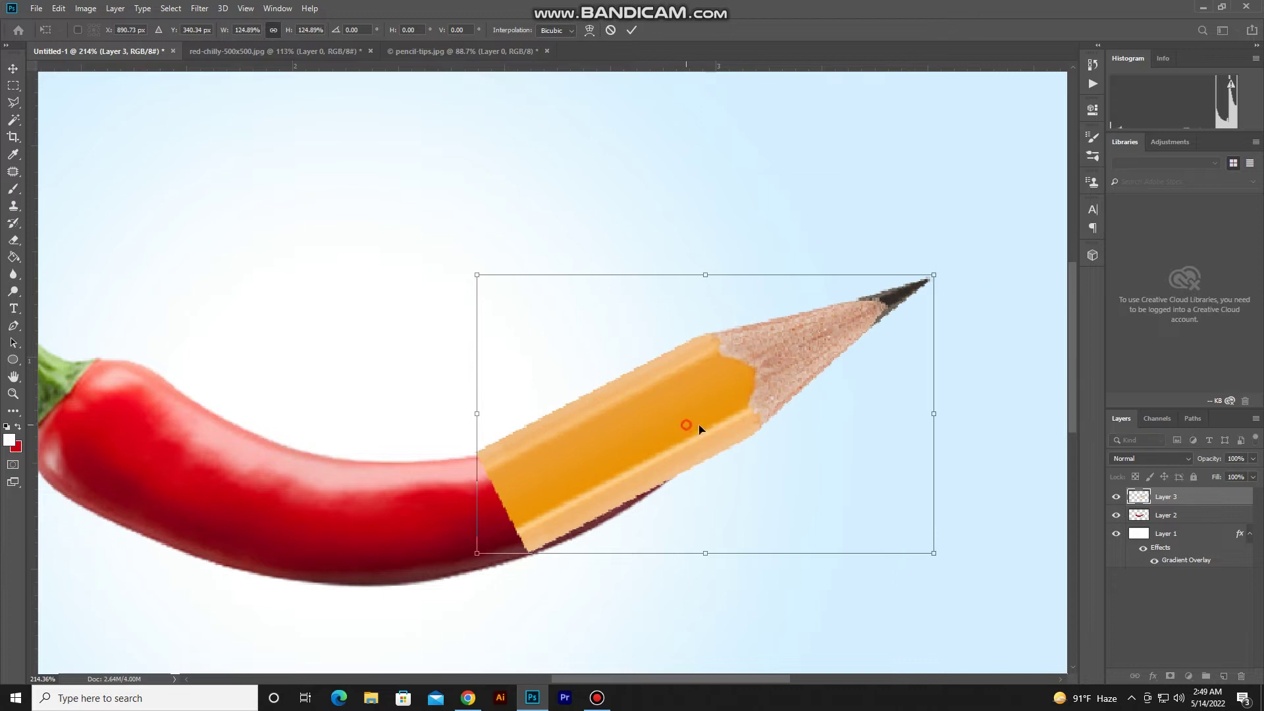
pyautogui.moveTo(699, 428); pyautogui.dragTo(737, 426)
pyautogui.moveTo(994, 268)
pyautogui.mouseDown()
pyautogui.moveTo(963, 309)
pyautogui.moveTo(842, 362)
pyautogui.mouseUp()
pyautogui.moveTo(700, 429); pyautogui.dragTo(688, 421)
pyautogui.press('Return')
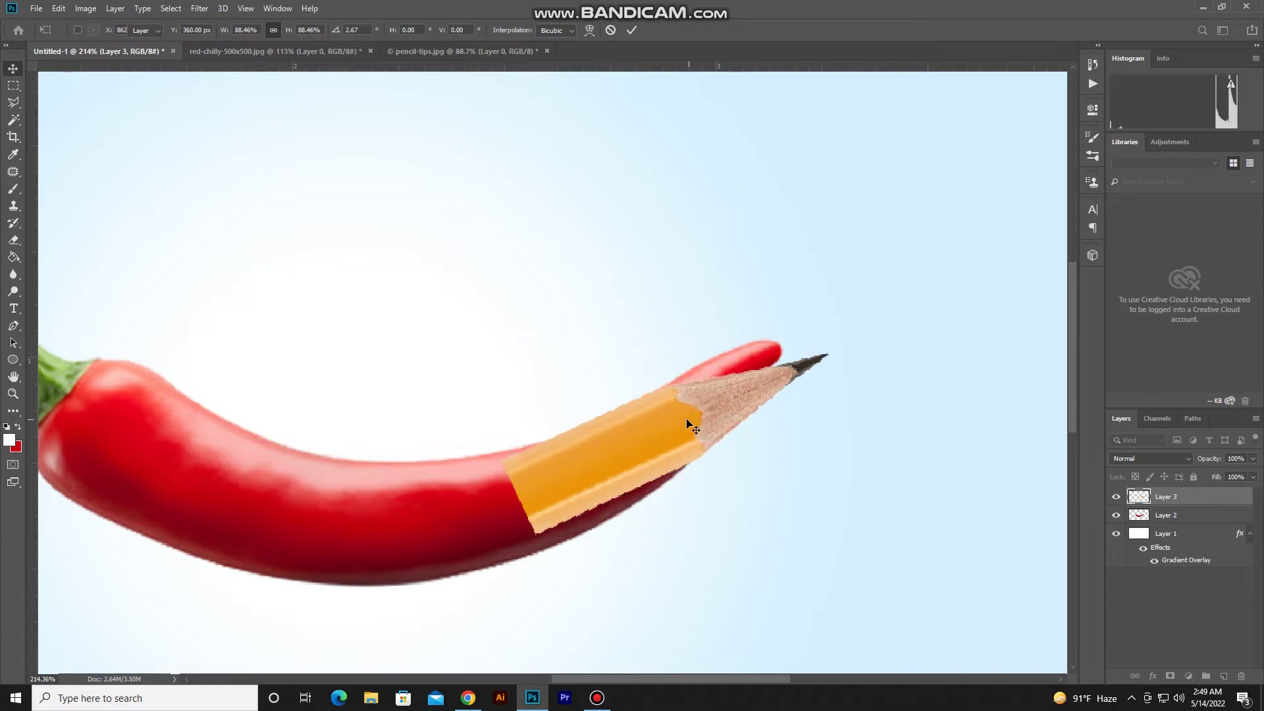
# Cut away the pencil's long yellow body with a Polygonal Lasso selection, then deselect.
pyautogui.click(16, 104)
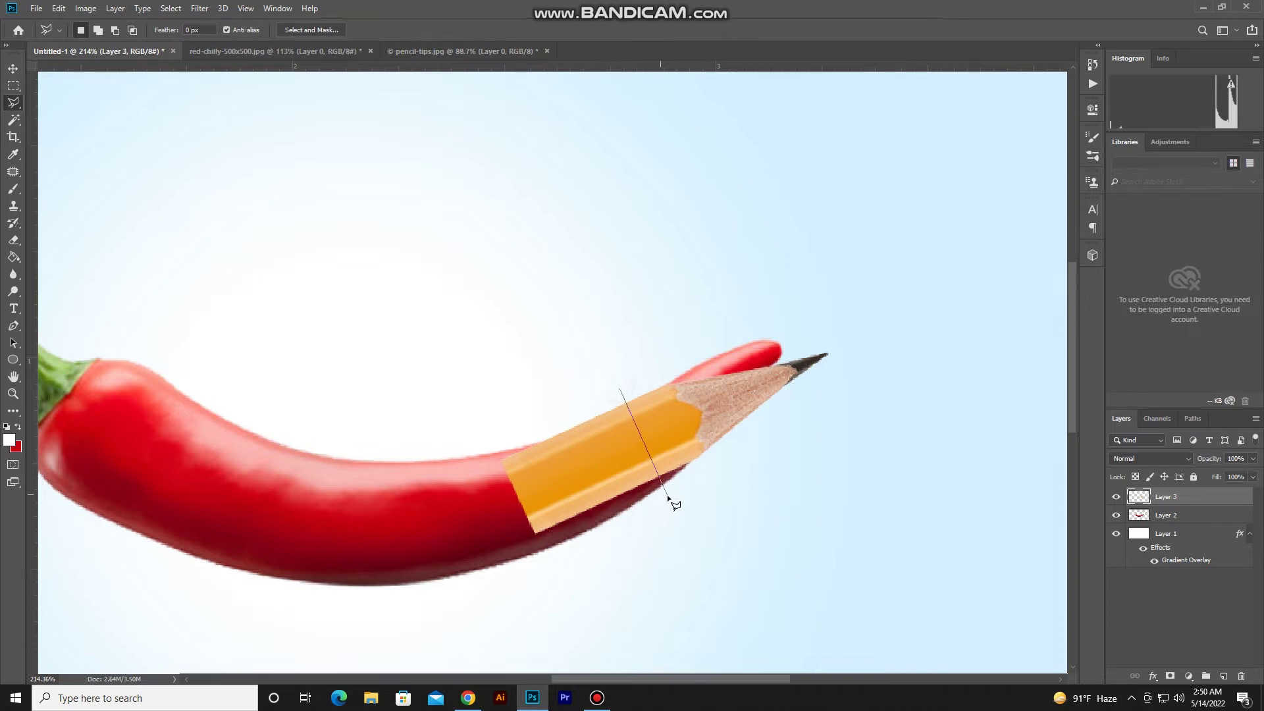
pyautogui.click(584, 581)
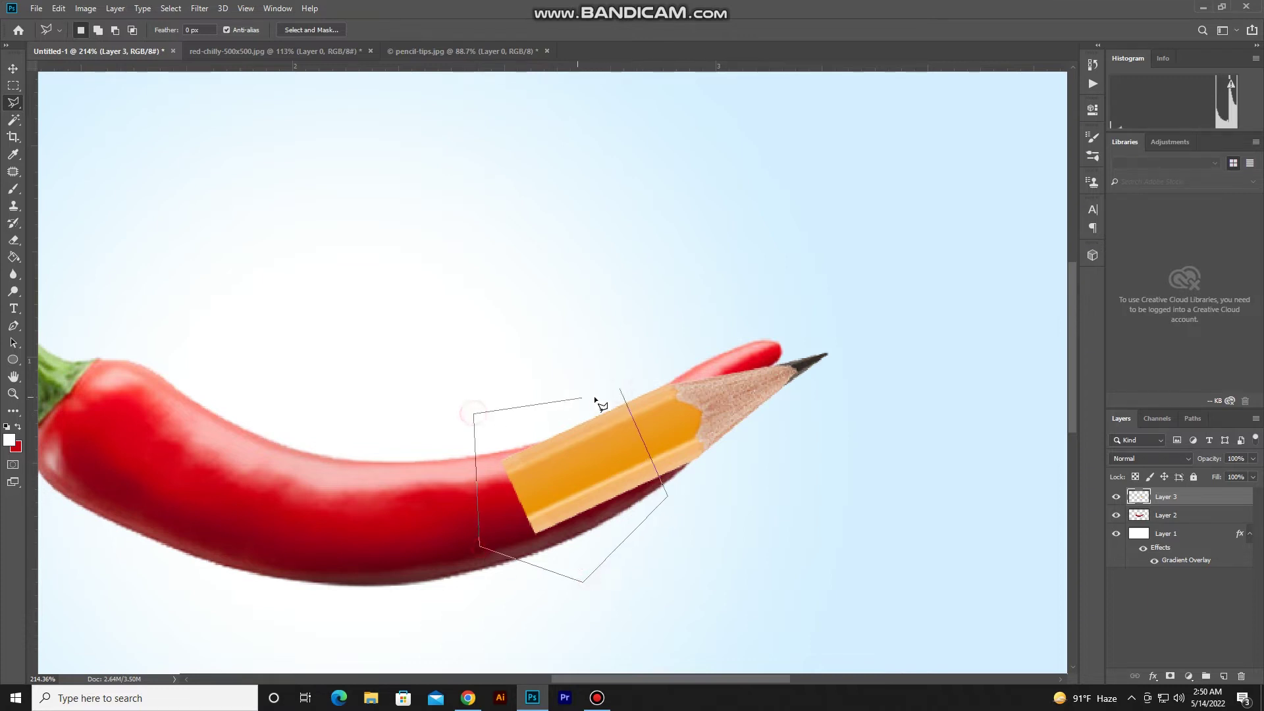
pyautogui.click(621, 391)
pyautogui.press('Delete')
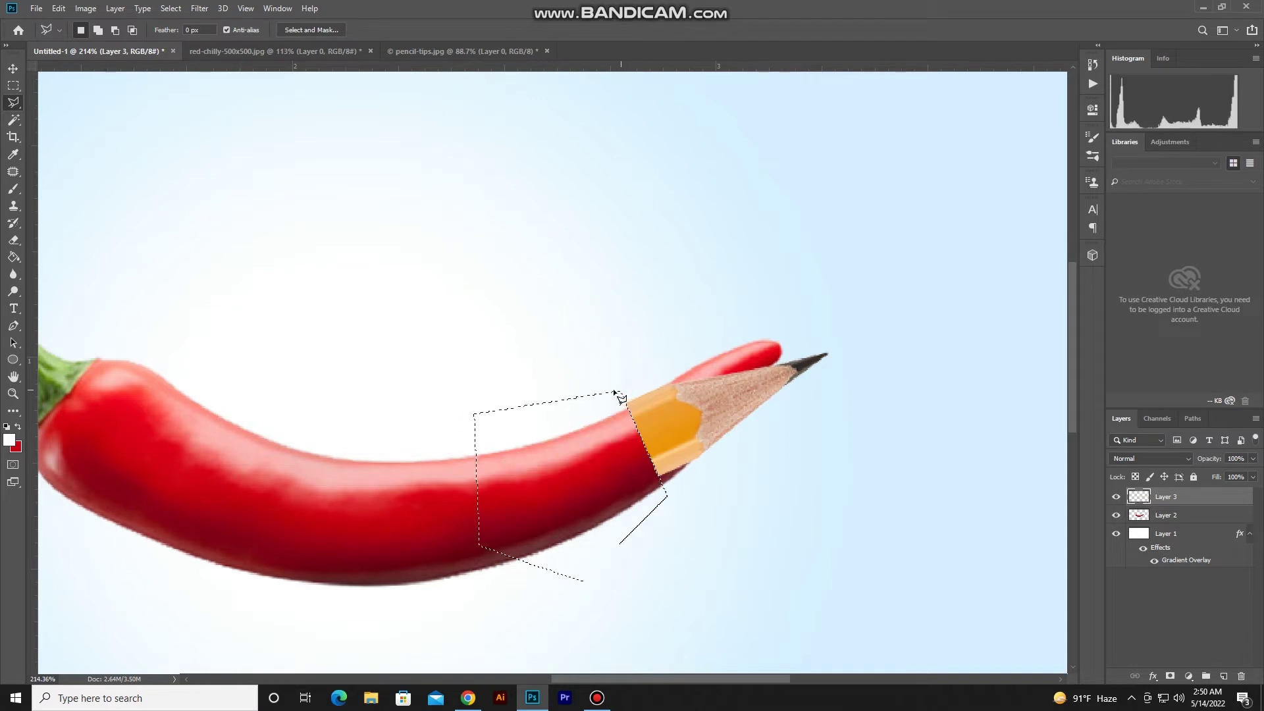
pyautogui.click(14, 86)
pyautogui.hotkey('ctrl', 'd')
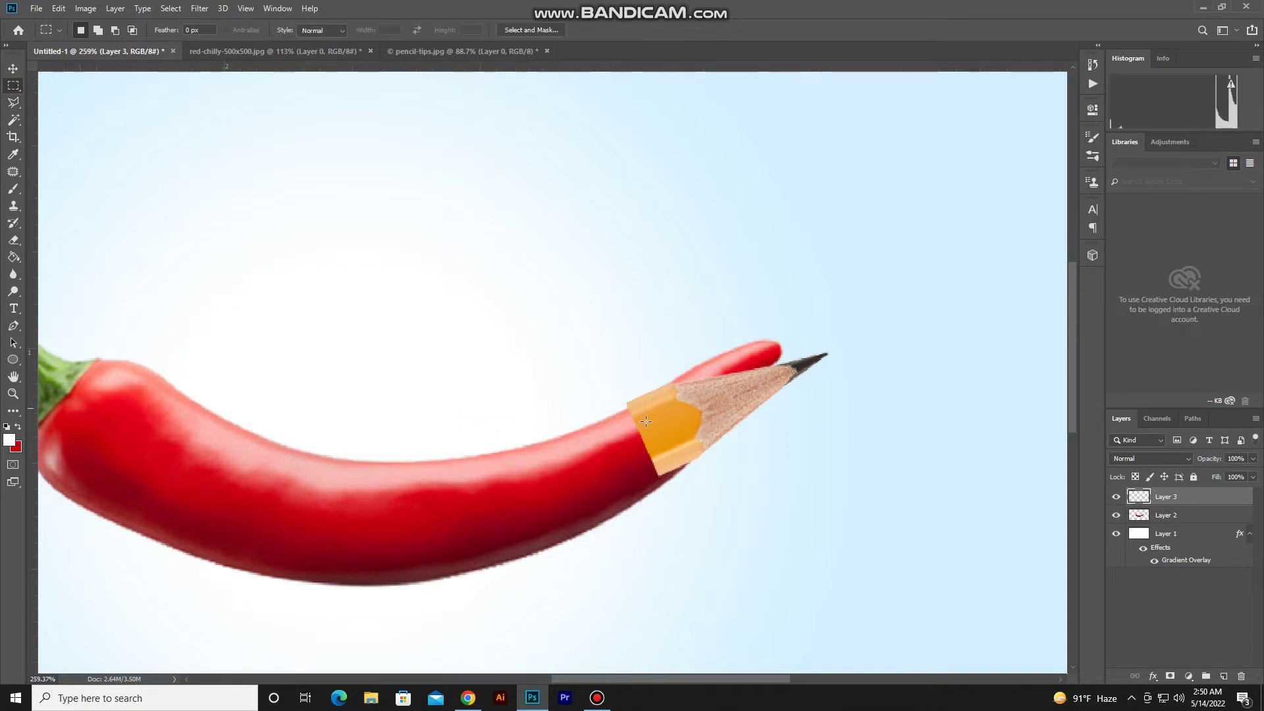
pyautogui.hotkey('ctrl', '+')
pyautogui.click(14, 69)
# Move the pencil onto the chilli's tip and rotate it to follow the curve.
pyautogui.moveTo(722, 403); pyautogui.dragTo(645, 452)
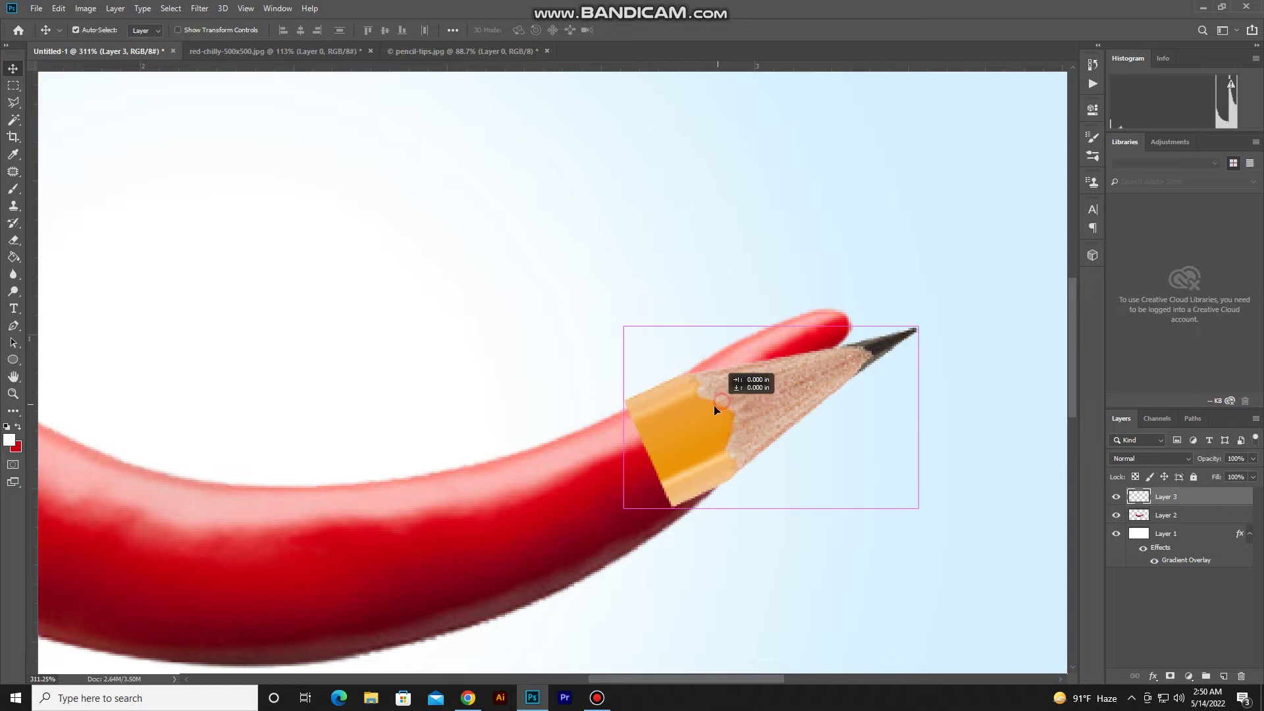
pyautogui.hotkey('ctrl', 't')
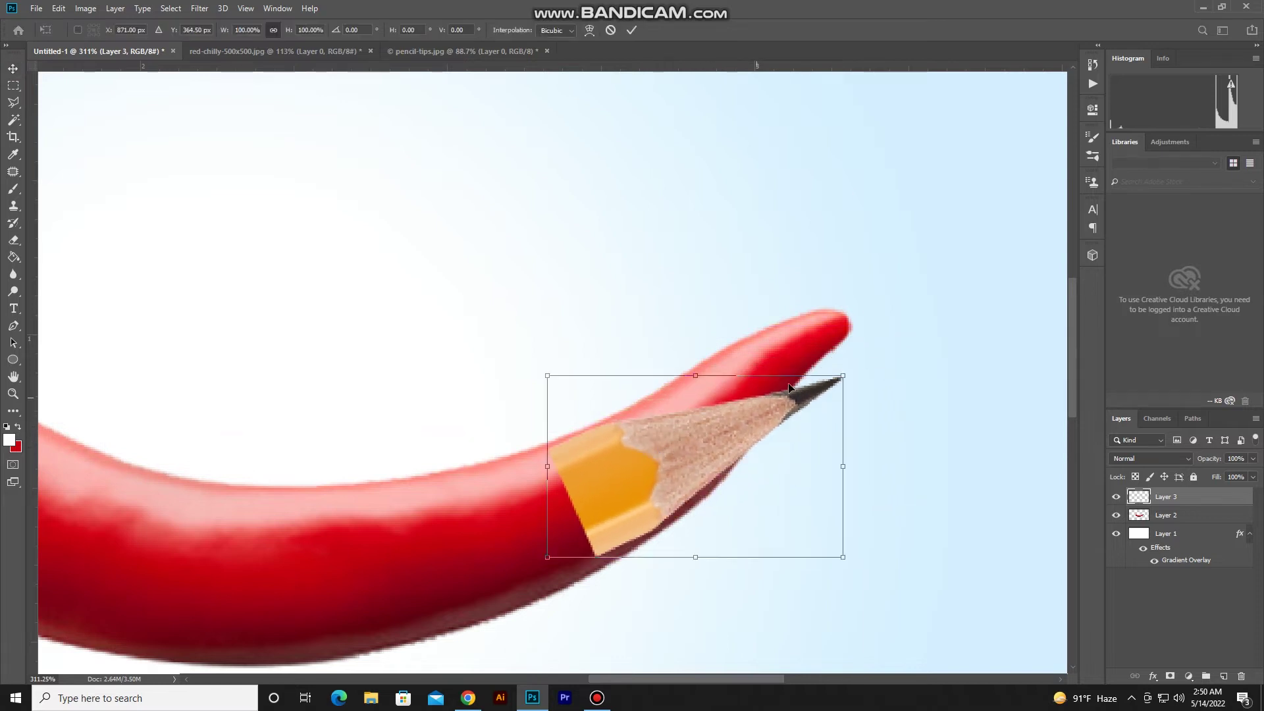
pyautogui.moveTo(855, 366); pyautogui.dragTo(847, 354)
pyautogui.moveTo(708, 452)
pyautogui.mouseDown()
pyautogui.moveTo(661, 453)
pyautogui.moveTo(633, 437)
pyautogui.moveTo(598, 455)
pyautogui.mouseUp()
pyautogui.press('Return')
pyautogui.press('Up')
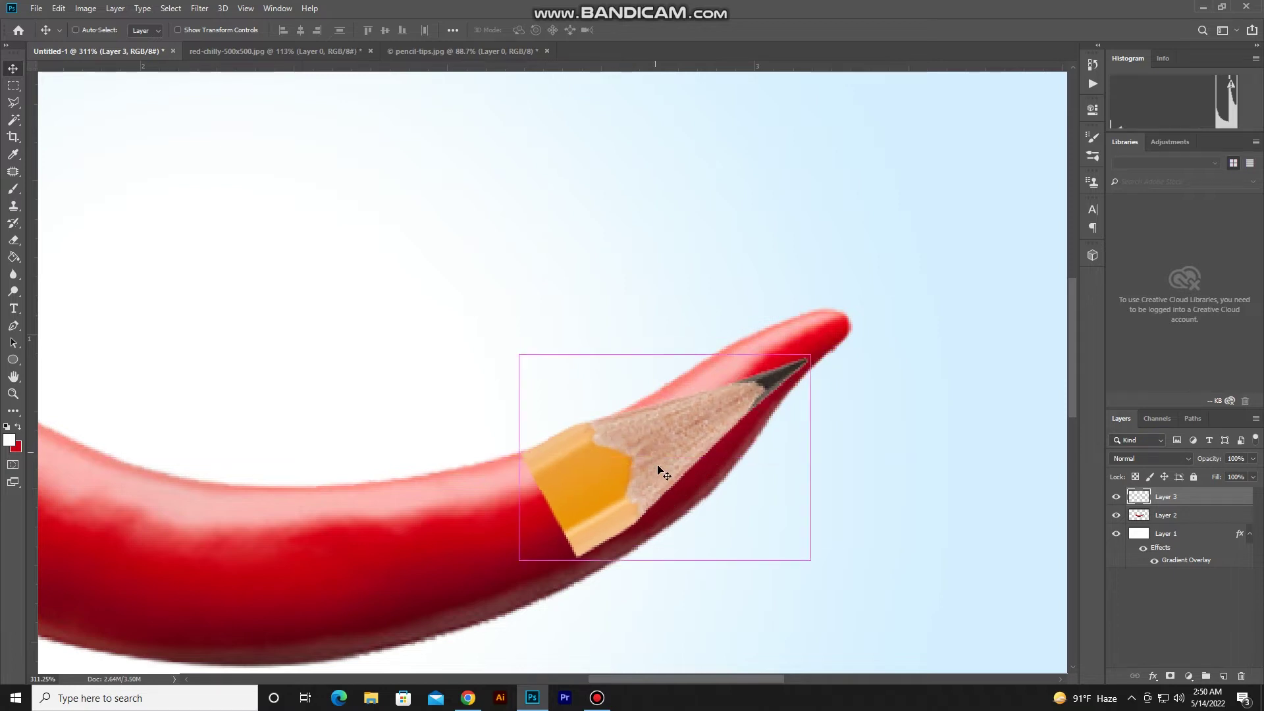
# Enlarge the pencil tip to about 118% and shift it down-left onto the chilli.
pyautogui.hotkey('ctrl', 't')
pyautogui.moveTo(813, 561); pyautogui.dragTo(839, 577)
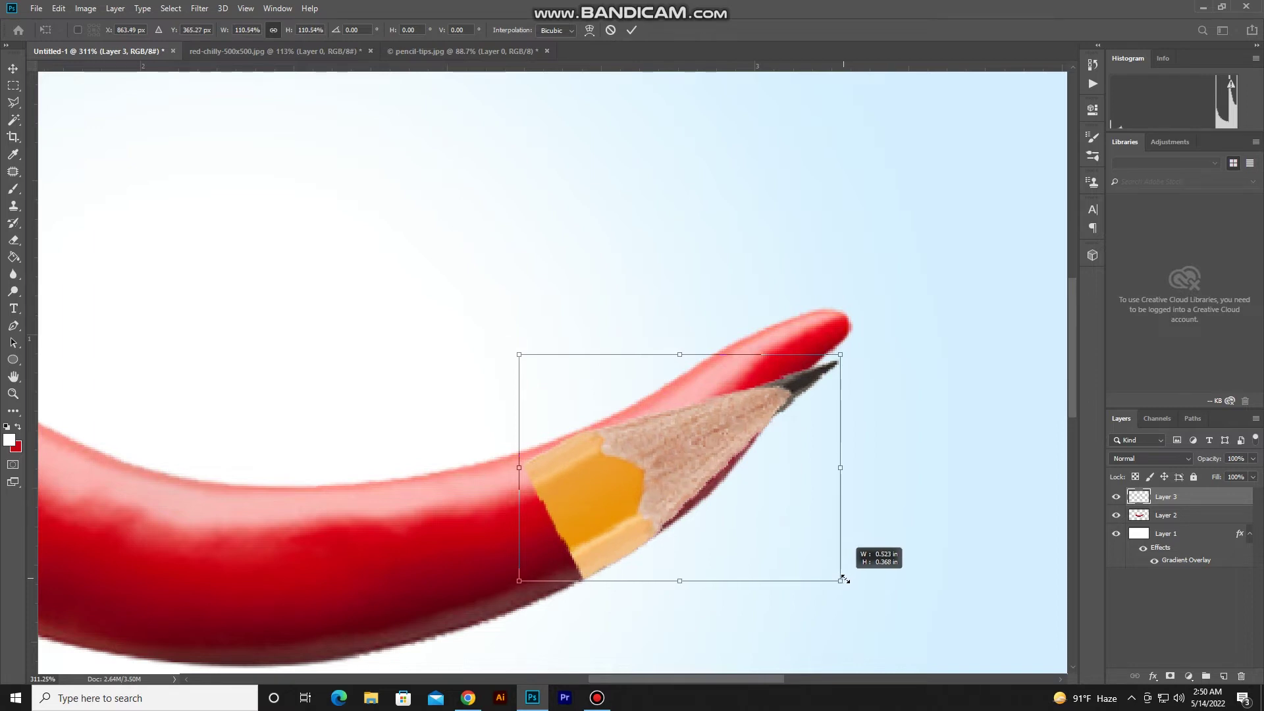
pyautogui.moveTo(842, 579); pyautogui.dragTo(844, 583)
pyautogui.moveTo(517, 353); pyautogui.dragTo(514, 351)
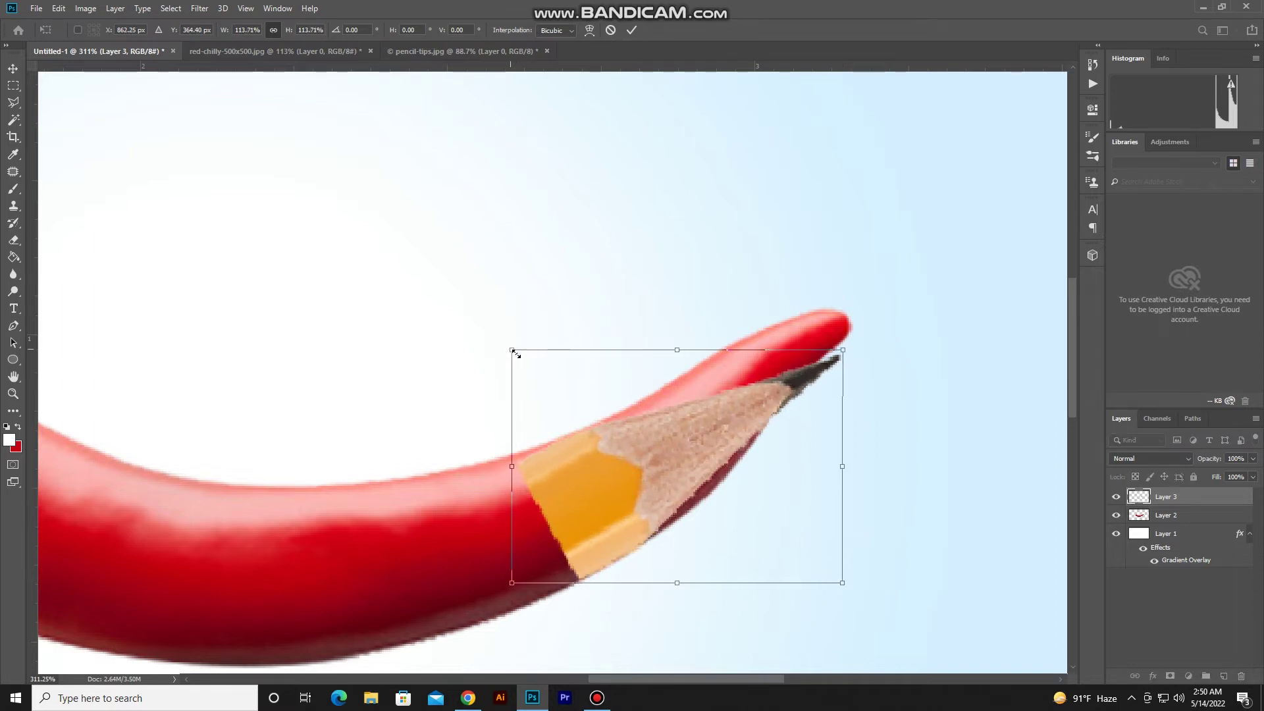
pyautogui.moveTo(843, 582); pyautogui.dragTo(848, 585)
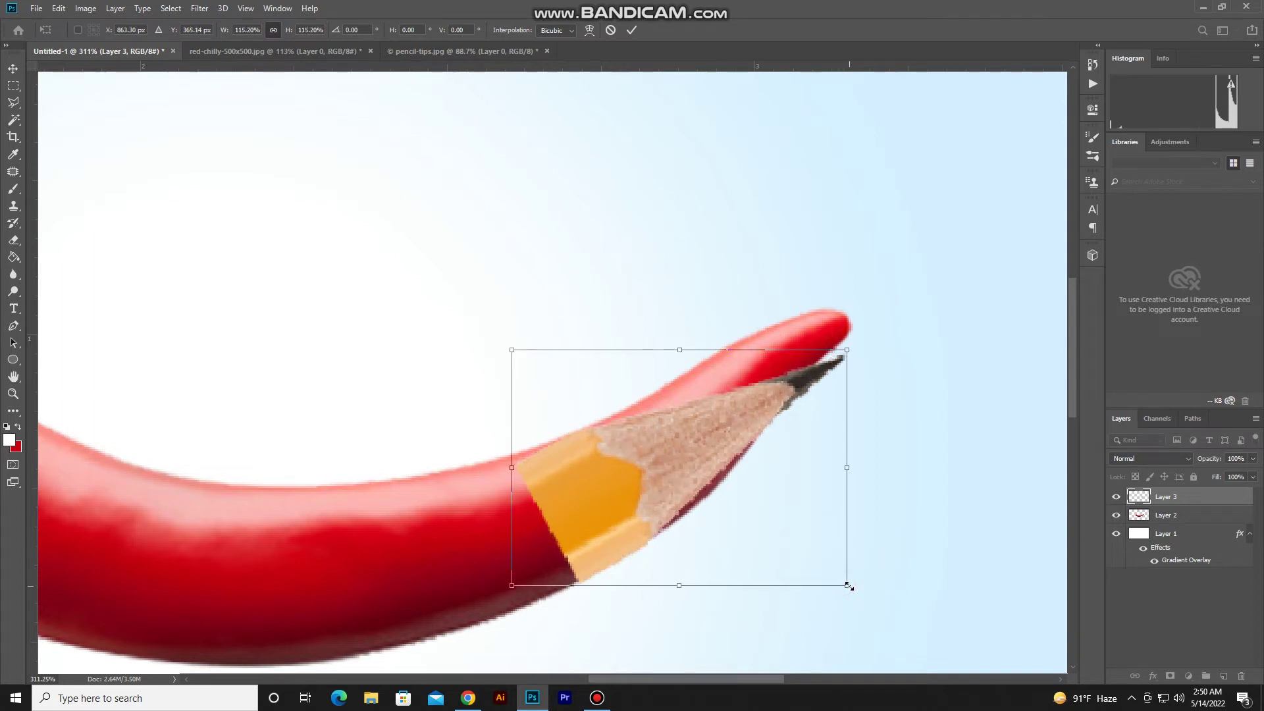
pyautogui.moveTo(513, 350); pyautogui.dragTo(508, 347)
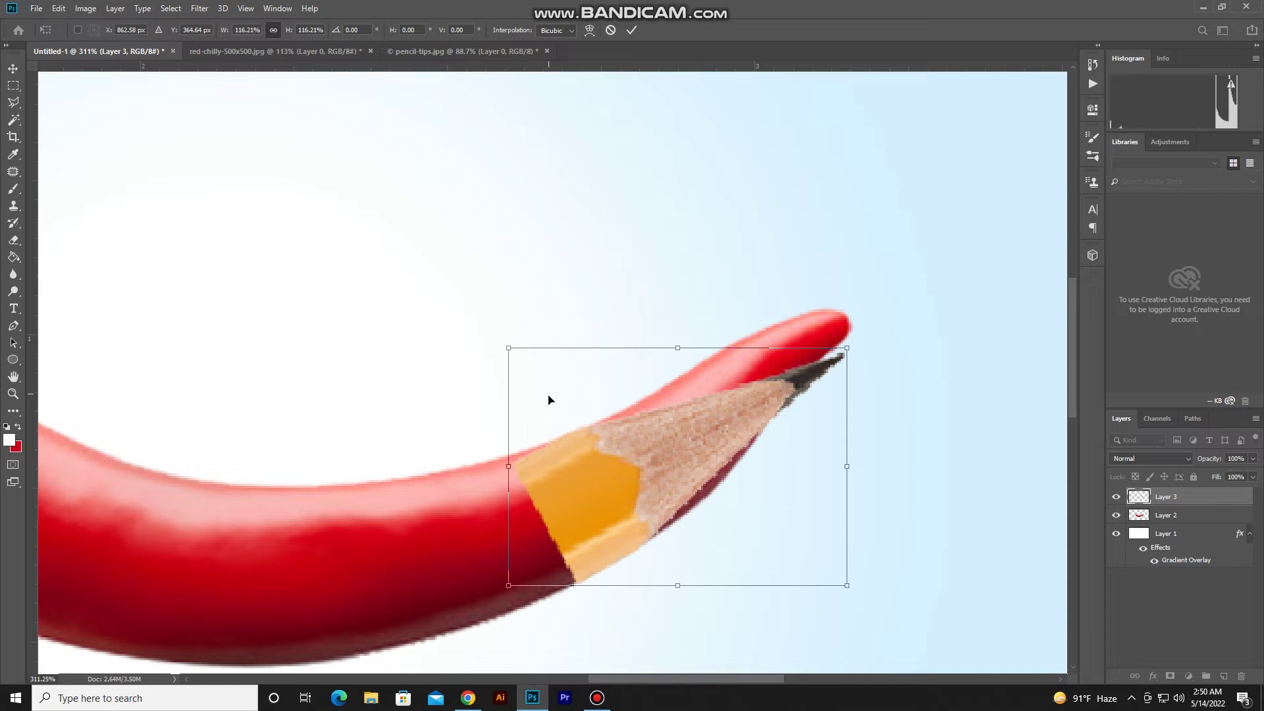
pyautogui.moveTo(508, 347); pyautogui.dragTo(502, 342)
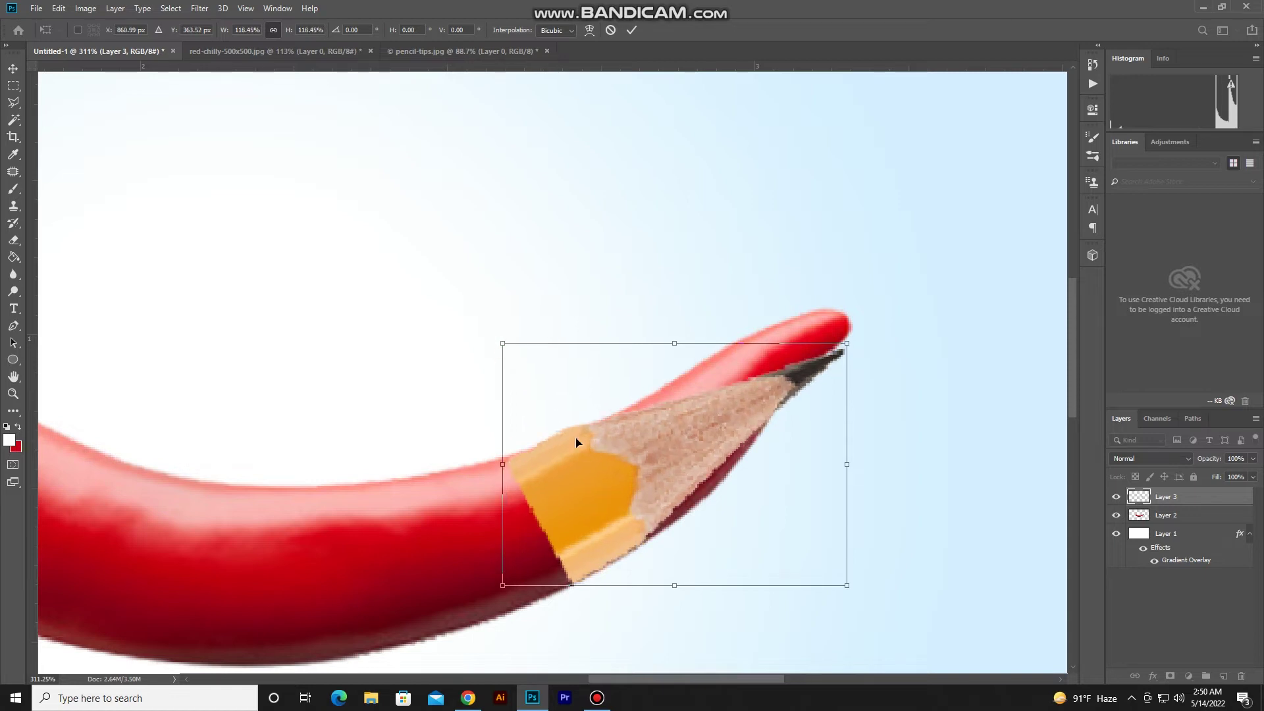
pyautogui.moveTo(591, 487); pyautogui.dragTo(584, 495)
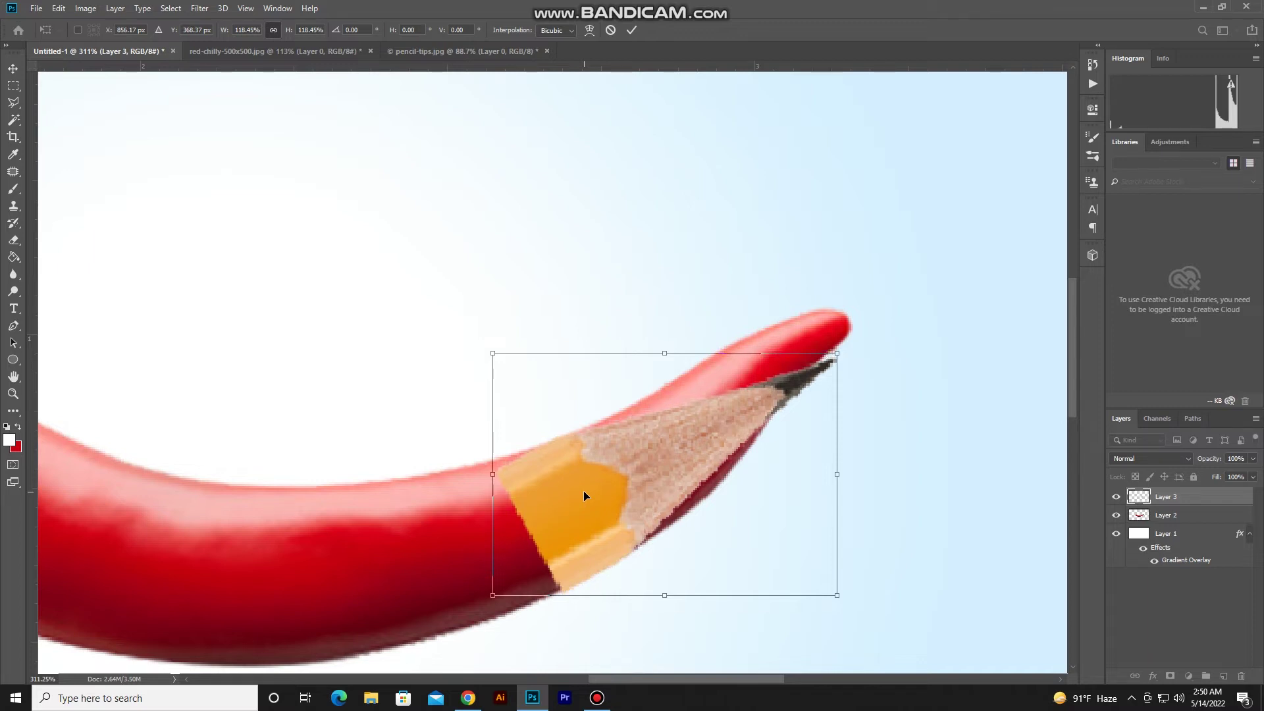
pyautogui.press('Return')
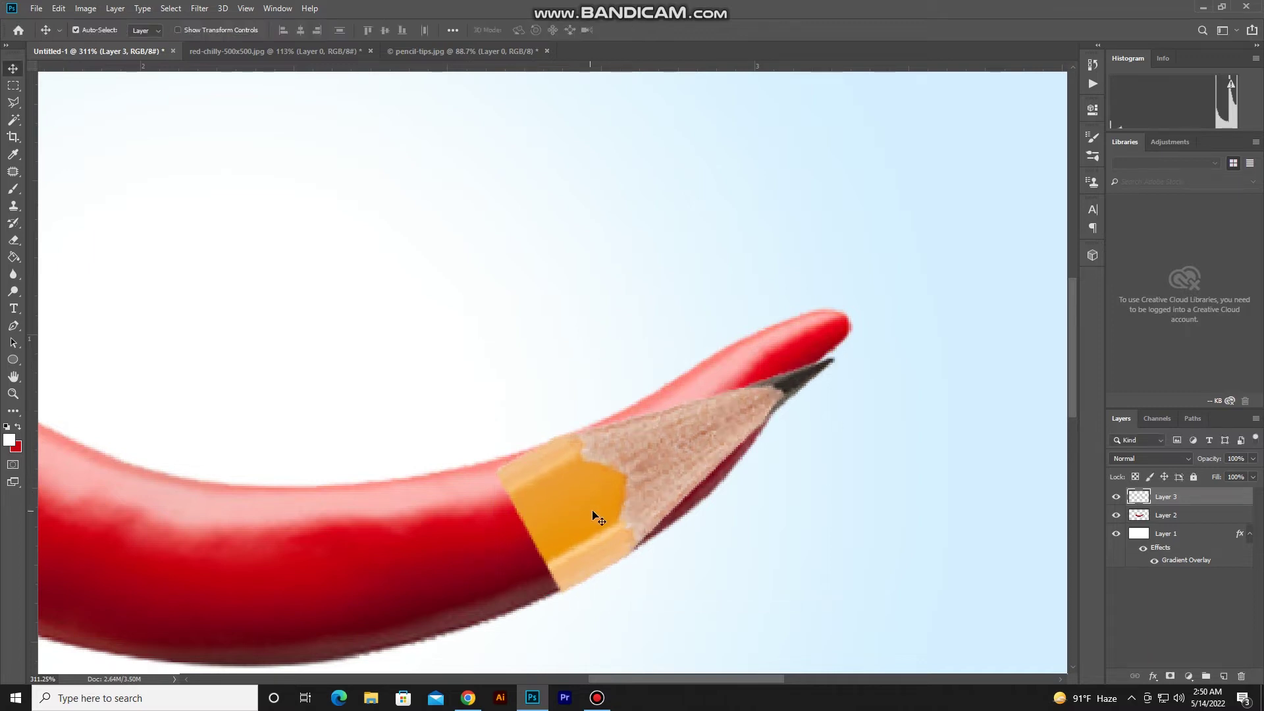
pyautogui.scroll(3, 621, 543)
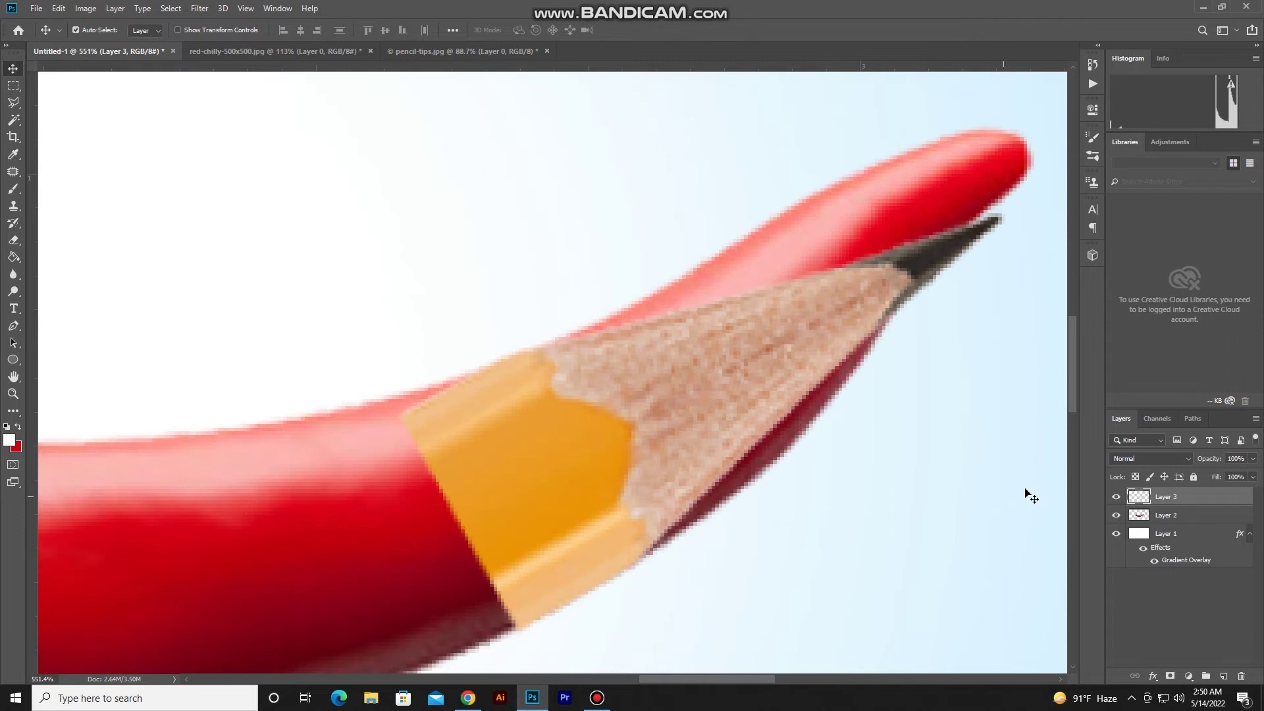
# Check the chilli beneath the pencil, then try a first Pen path and discard it.
pyautogui.click(1115, 498)
pyautogui.click(13, 326)
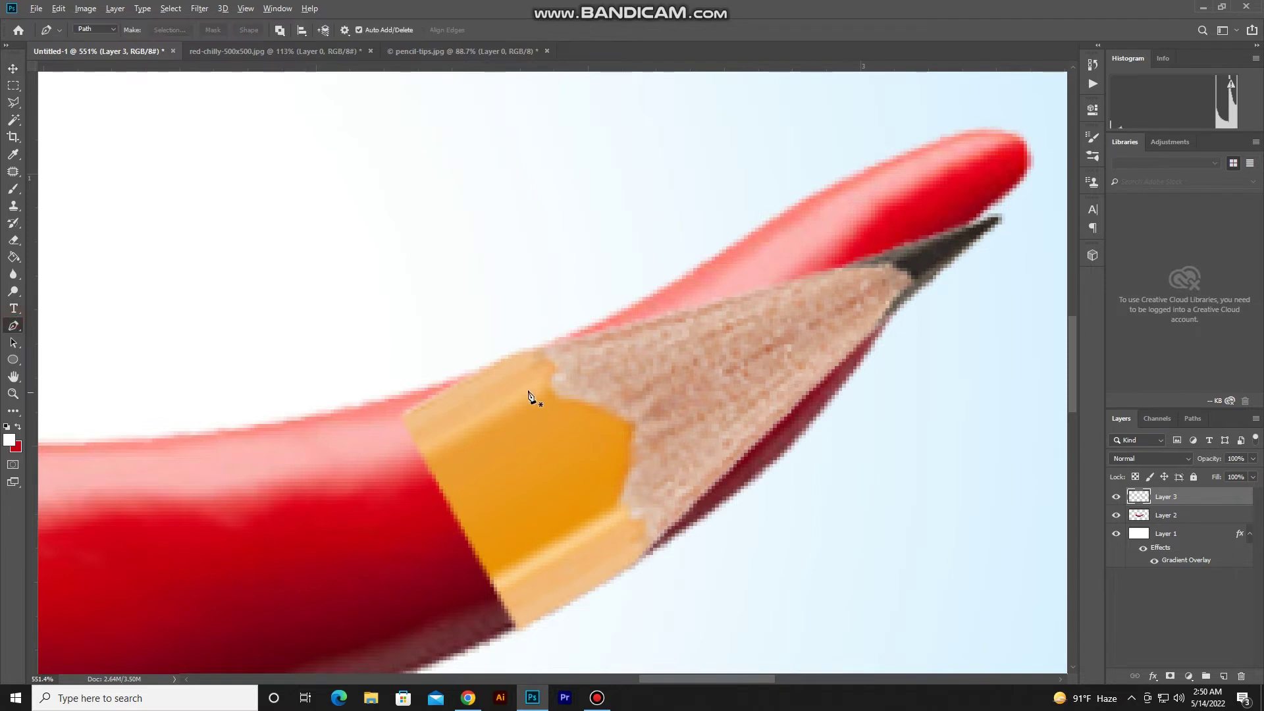
pyautogui.scroll(2, 520, 349)
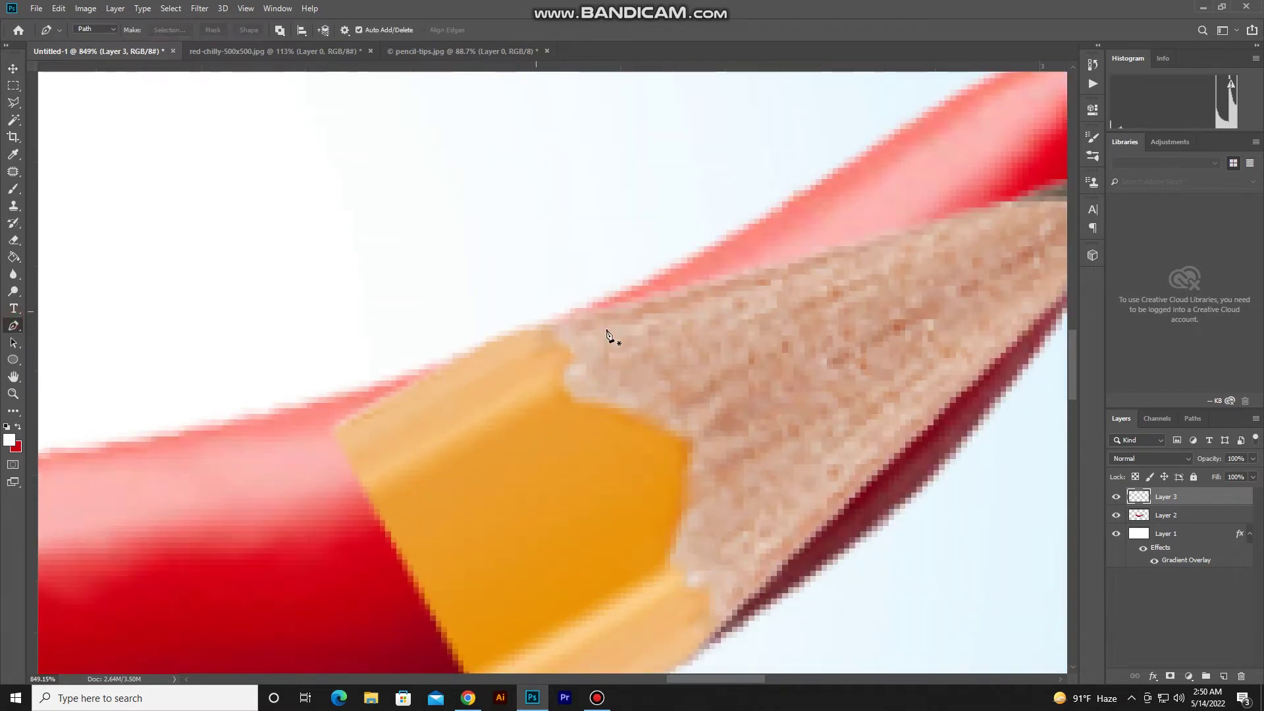
pyautogui.moveTo(575, 353); pyautogui.dragTo(572, 362)
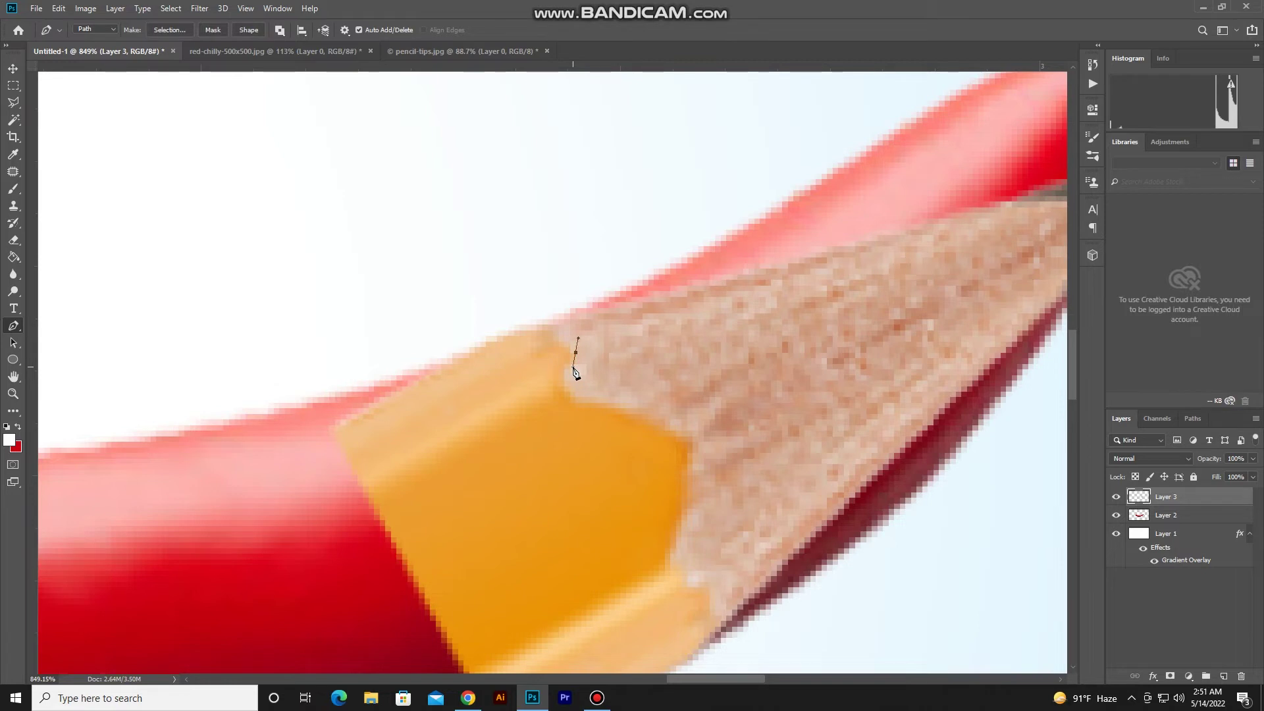
pyautogui.moveTo(603, 397); pyautogui.dragTo(623, 403)
pyautogui.press('Escape')
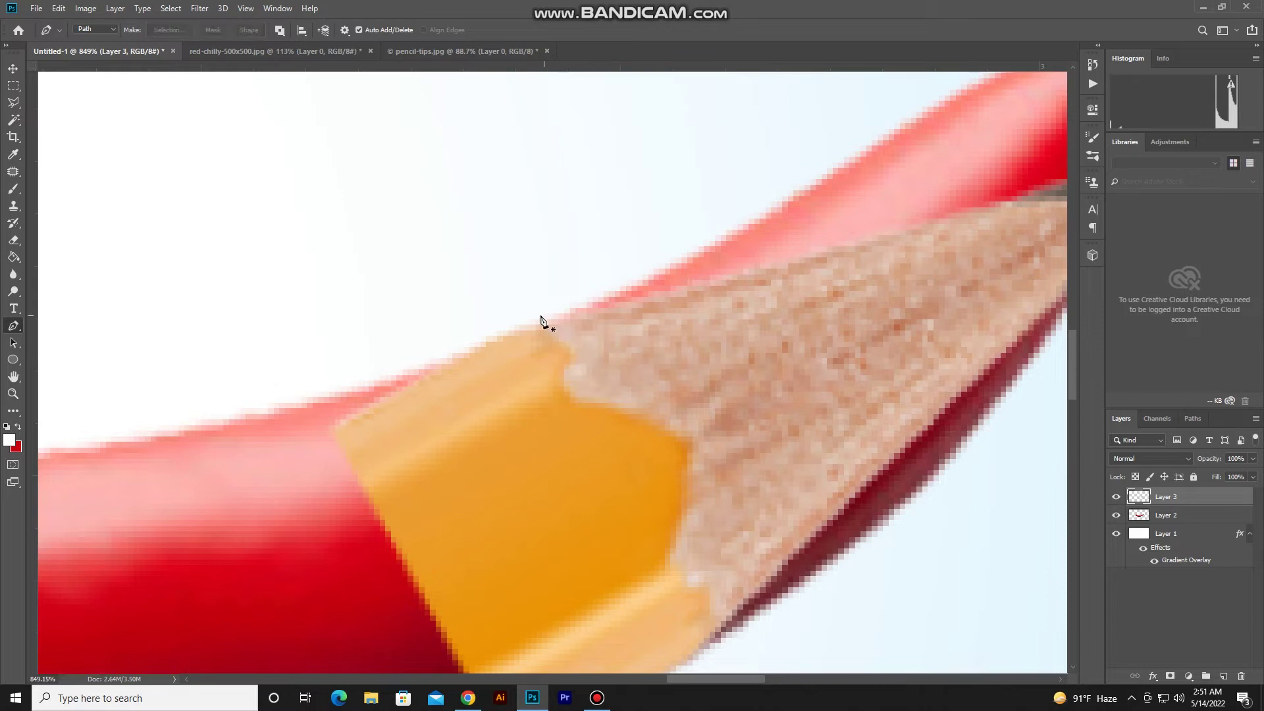
# Trace a closed Pen path around the pencil's yellow collar.
pyautogui.click(486, 307)
pyautogui.moveTo(575, 347)
pyautogui.mouseDown()
pyautogui.moveTo(575, 372)
pyautogui.moveTo(605, 399)
pyautogui.mouseUp()
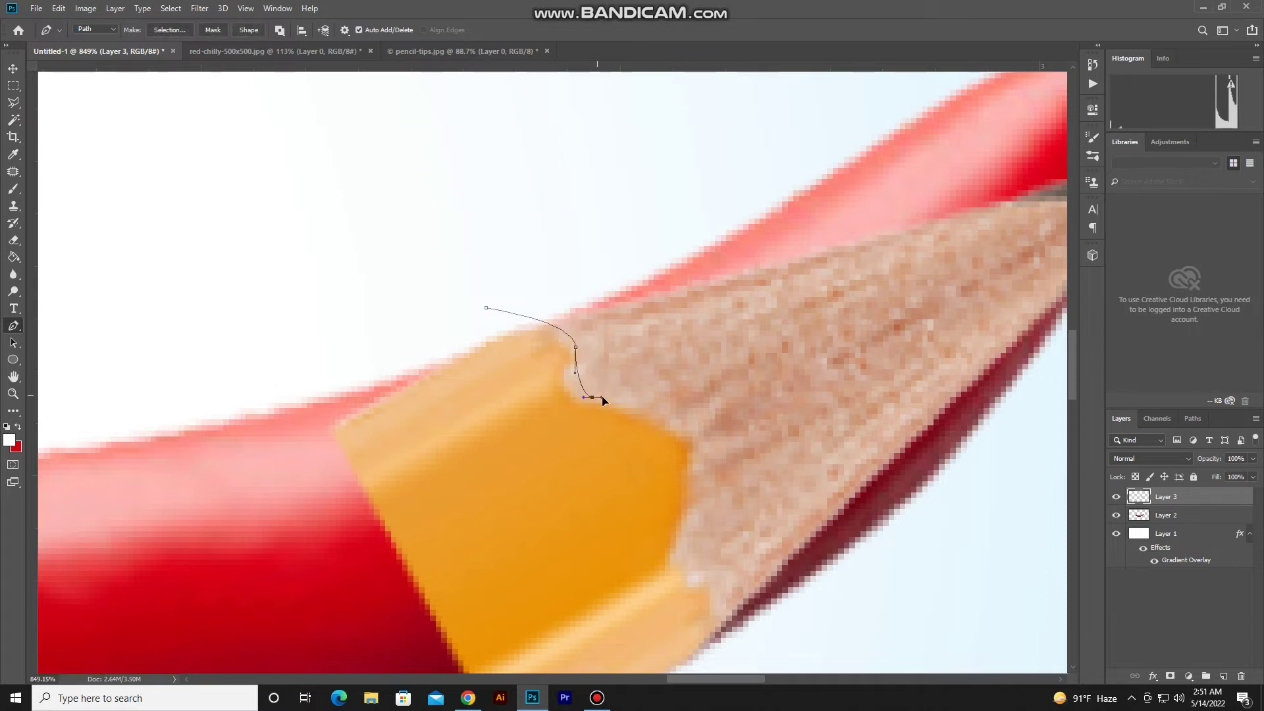
pyautogui.moveTo(698, 447); pyautogui.dragTo(700, 484)
pyautogui.moveTo(687, 559); pyautogui.dragTo(694, 581)
pyautogui.moveTo(742, 621); pyautogui.dragTo(760, 630)
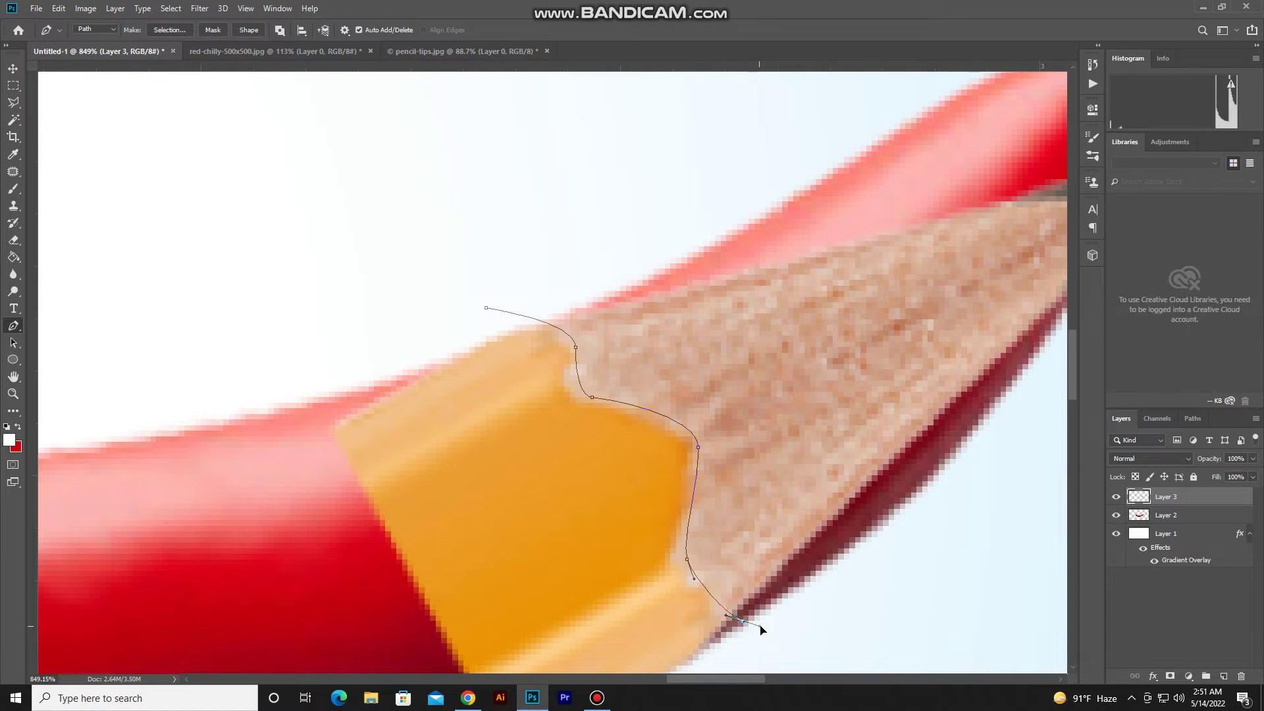
pyautogui.moveTo(747, 578); pyautogui.dragTo(797, 395)
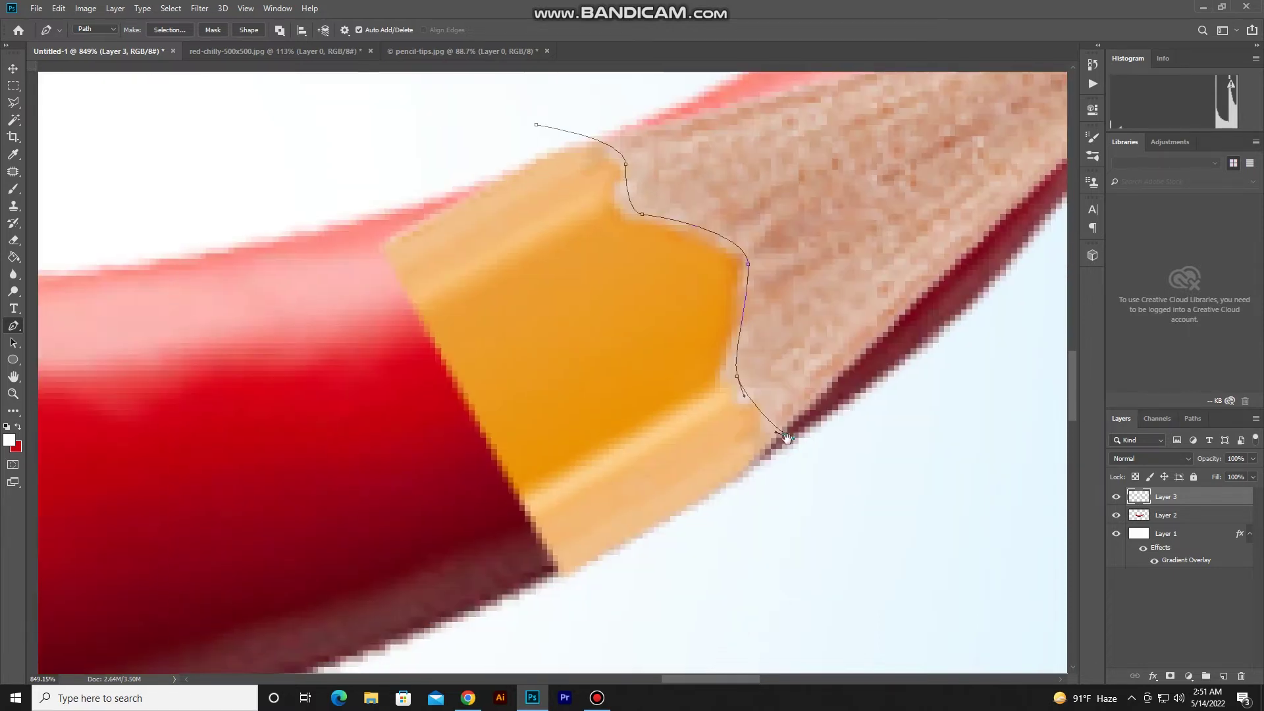
pyautogui.click(725, 544)
pyautogui.click(592, 616)
pyautogui.click(351, 477)
pyautogui.click(273, 163)
pyautogui.click(463, 130)
pyautogui.click(538, 125)
# Convert the path to a selection, delete the yellow collar and deselect.
pyautogui.rightClick(555, 106)
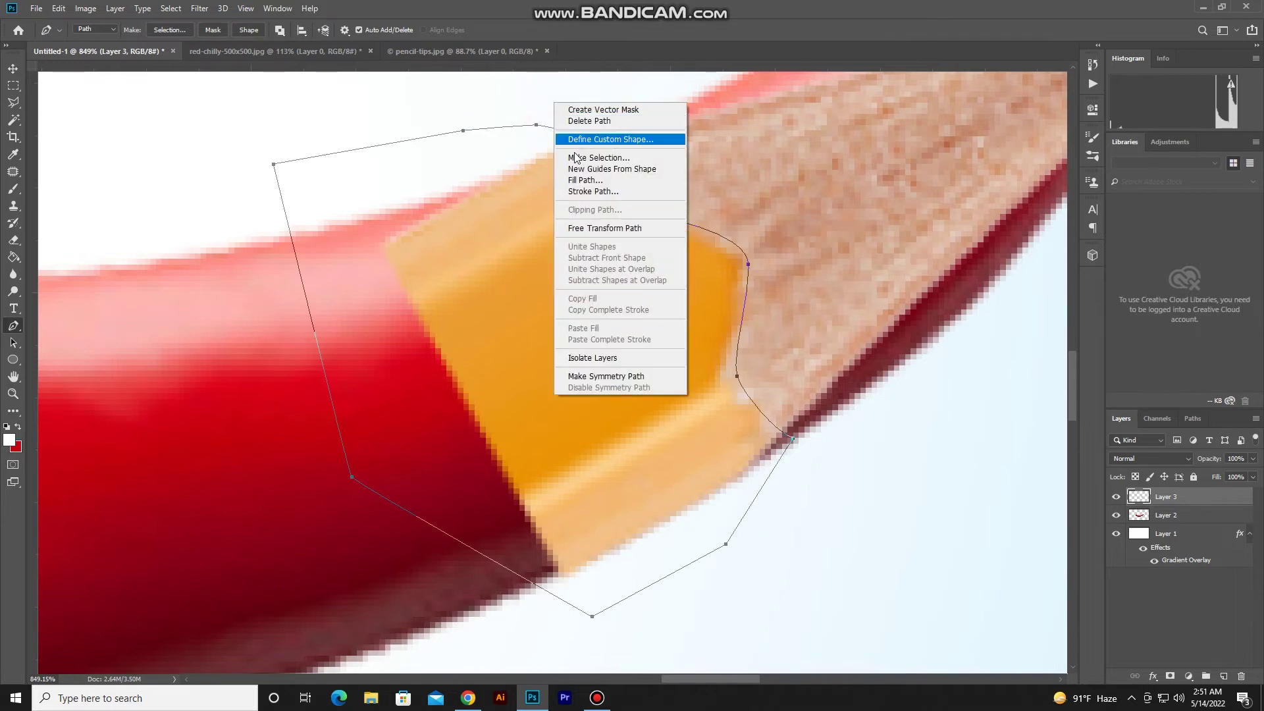
pyautogui.click(592, 132)
pyautogui.click(528, 118)
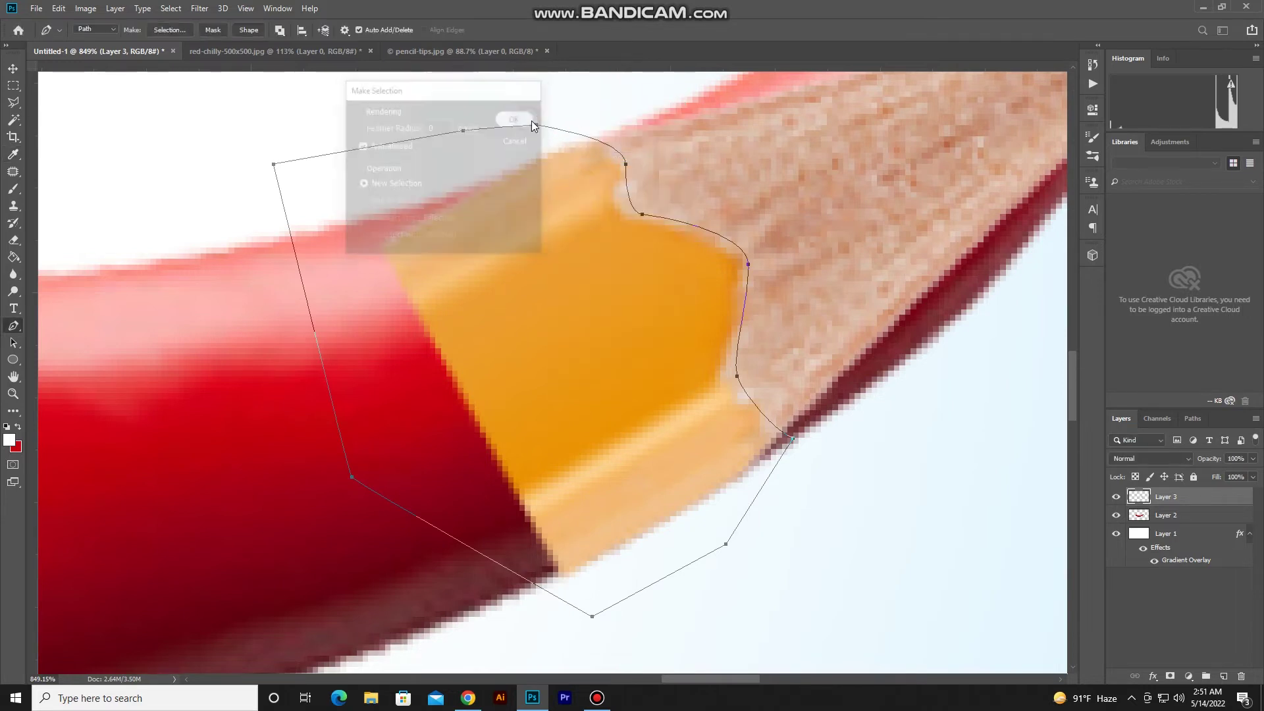
pyautogui.press('Delete')
pyautogui.click(13, 86)
pyautogui.click(170, 115)
# Free-transform the trimmed pencil tip and enlarge it to about 103%.
pyautogui.scroll(-2, 536, 259)
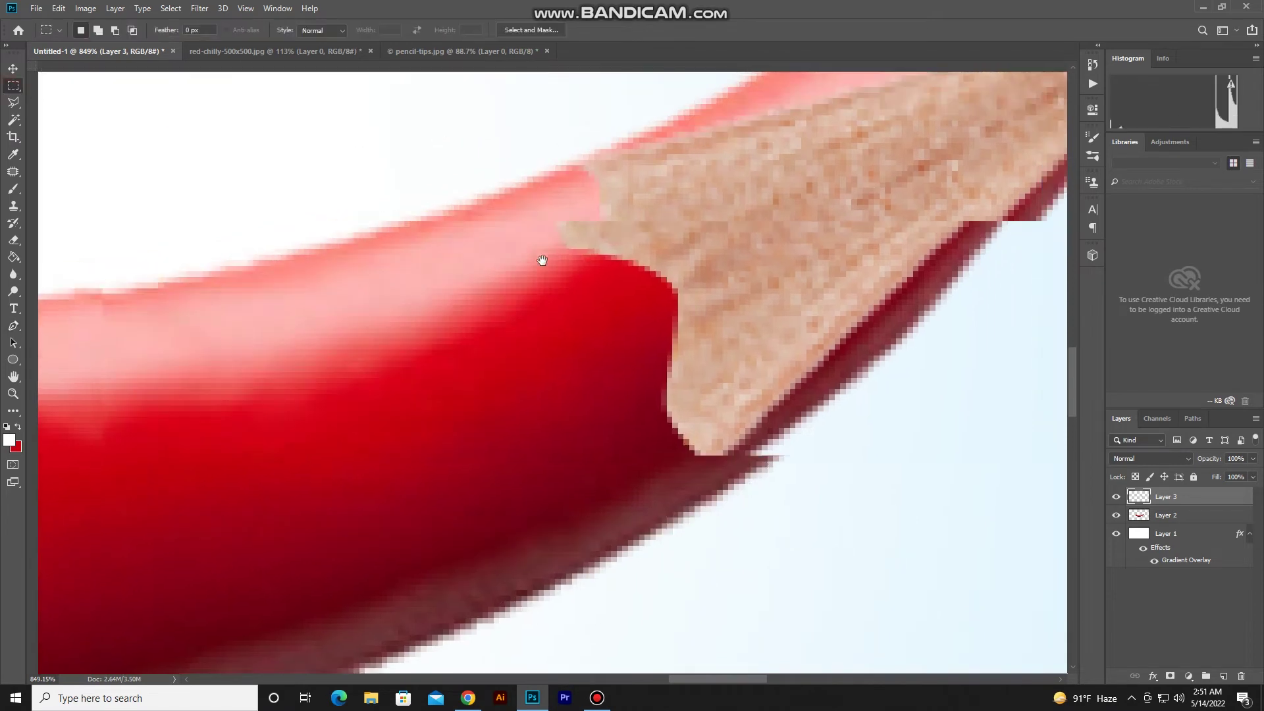
pyautogui.scroll(-2, 536, 259)
pyautogui.scroll(2, 524, 264)
pyautogui.scroll(-2, 524, 265)
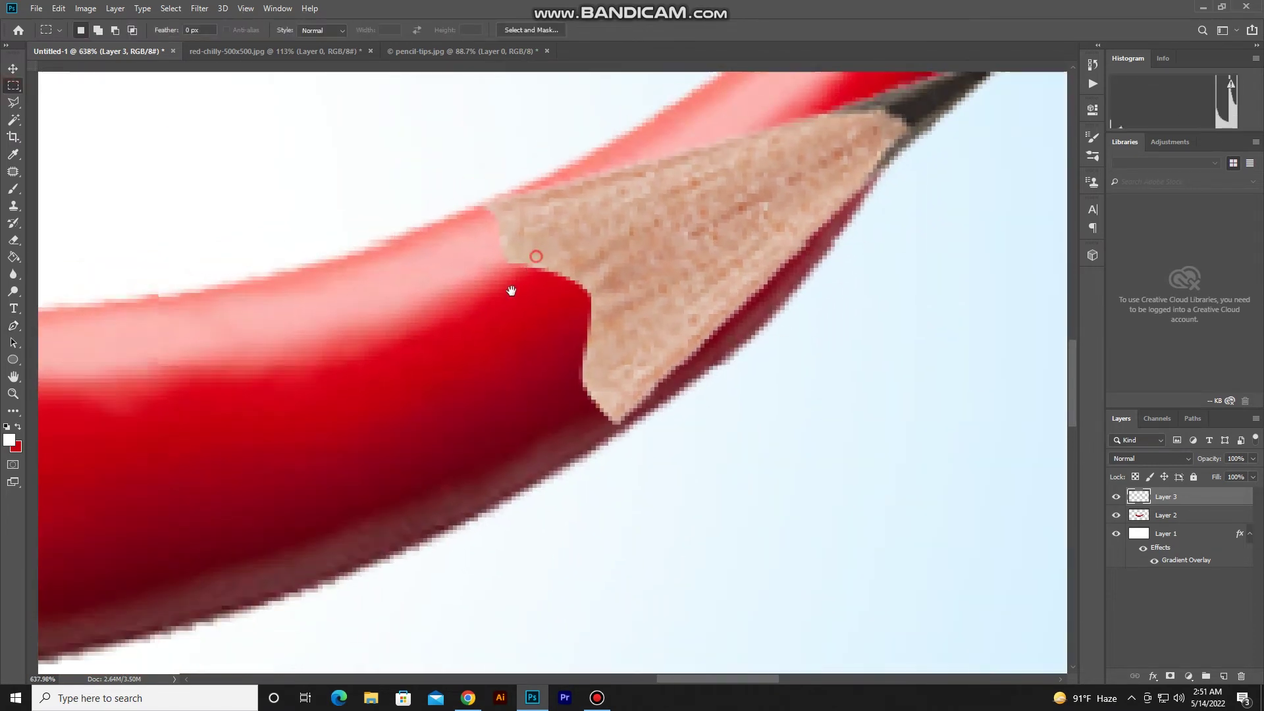
pyautogui.scroll(2, 510, 285)
pyautogui.hotkey('ctrl', 't')
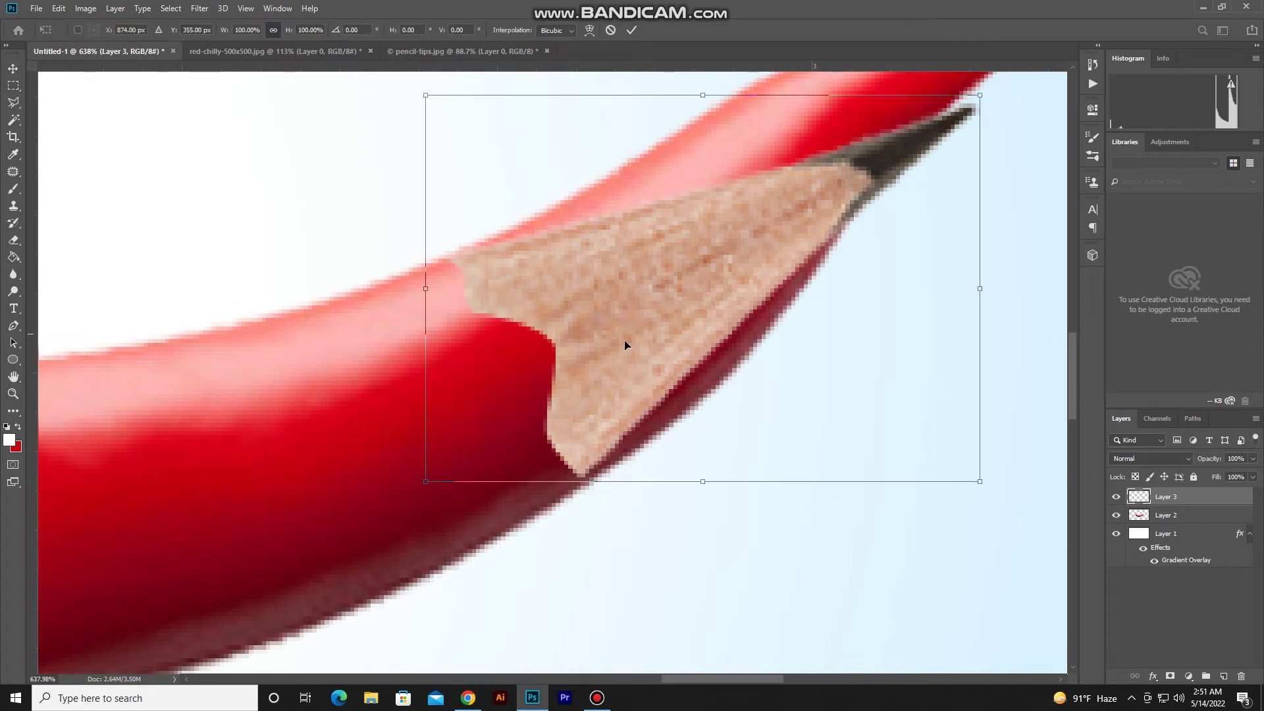
pyautogui.moveTo(982, 481); pyautogui.dragTo(989, 486)
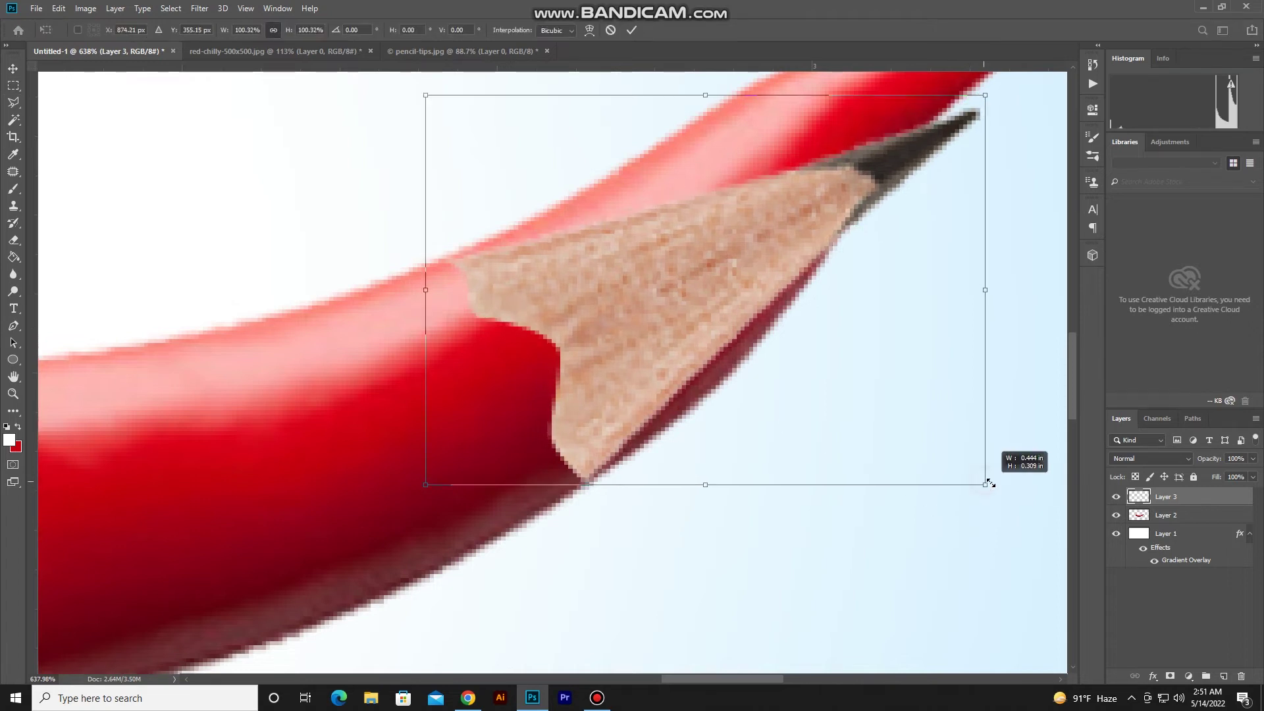
pyautogui.moveTo(523, 366); pyautogui.dragTo(533, 448)
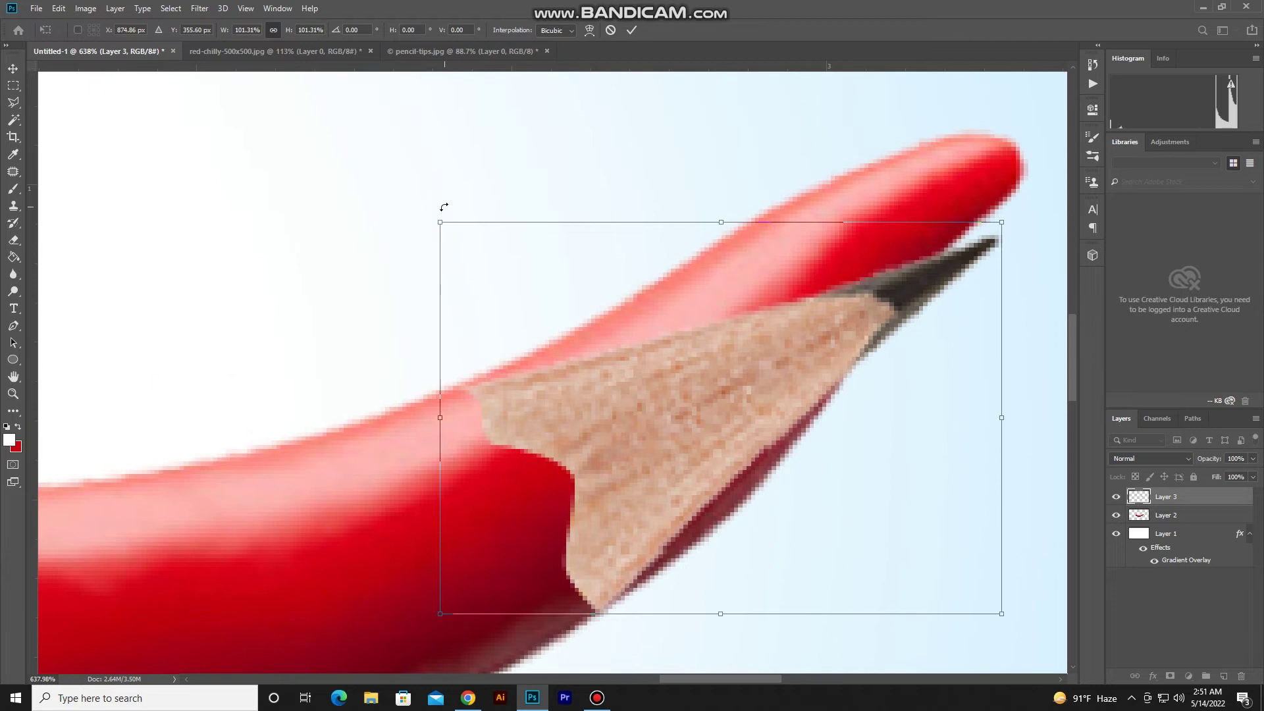
pyautogui.moveTo(441, 220); pyautogui.dragTo(433, 216)
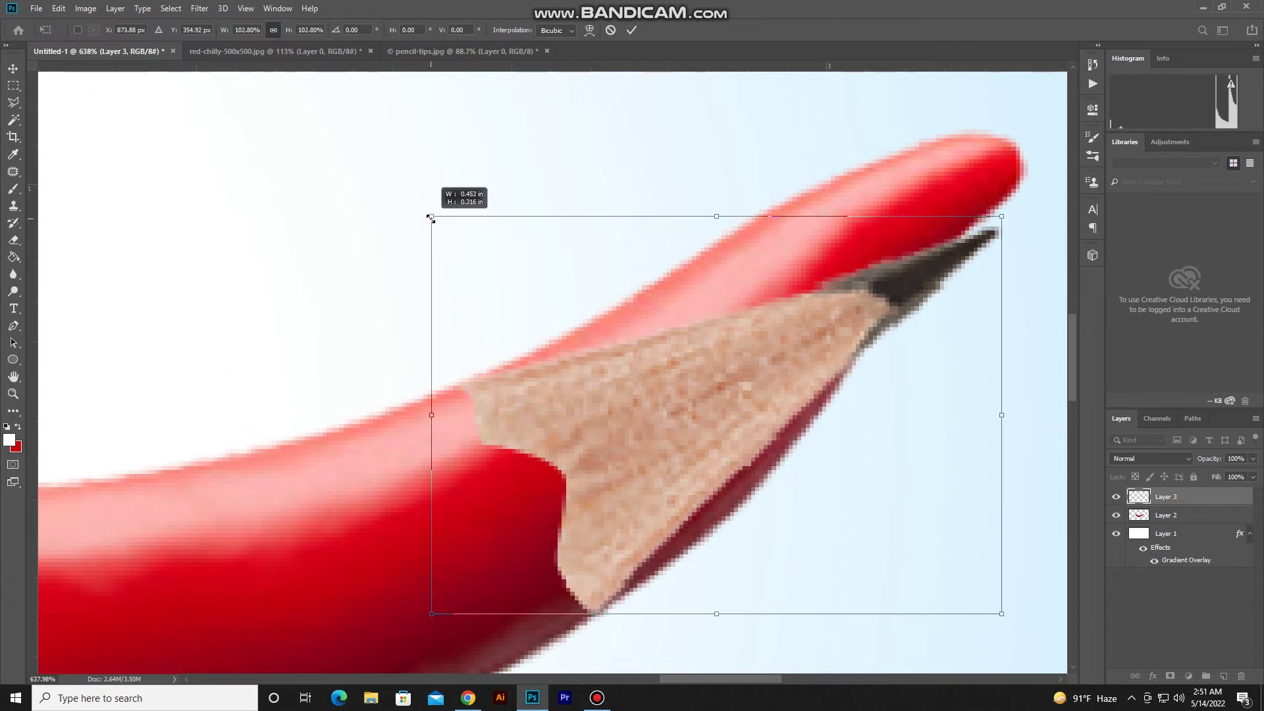
# Rotate the pencil tip about 7° counter-clockwise and move it up-left along the chilli.
pyautogui.moveTo(1032, 198); pyautogui.dragTo(1004, 161)
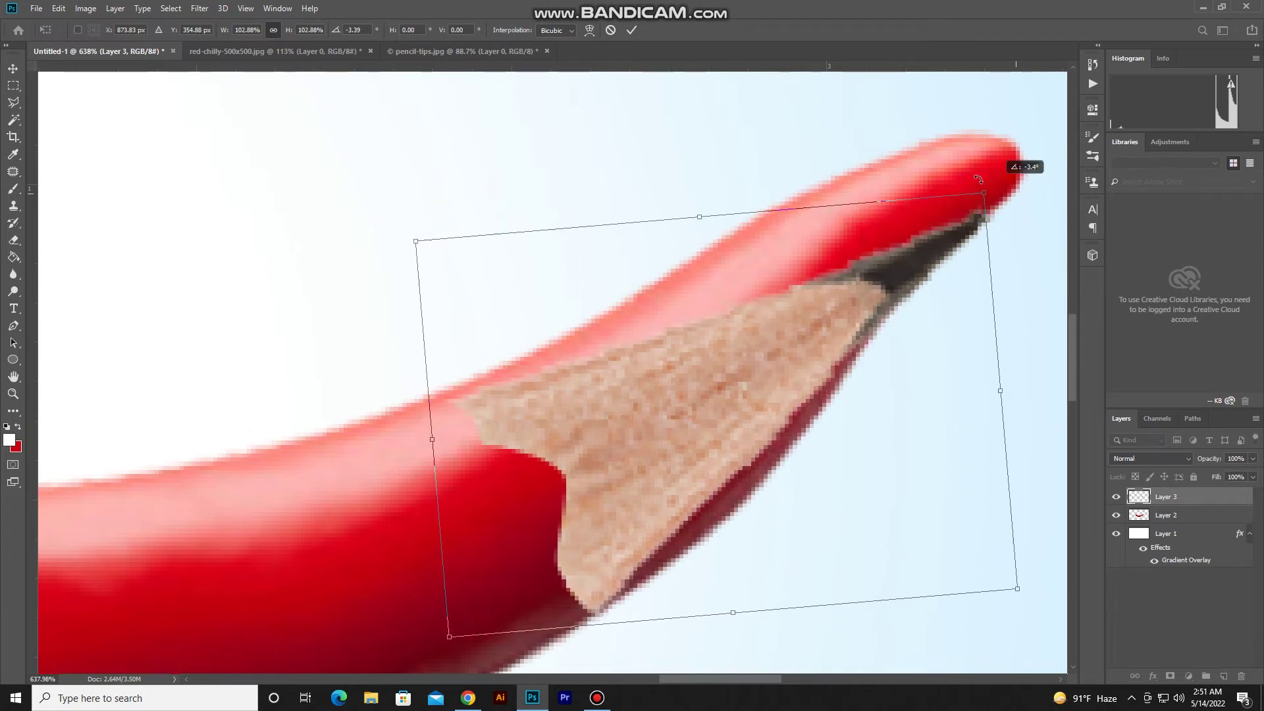
pyautogui.moveTo(729, 371); pyautogui.dragTo(688, 358)
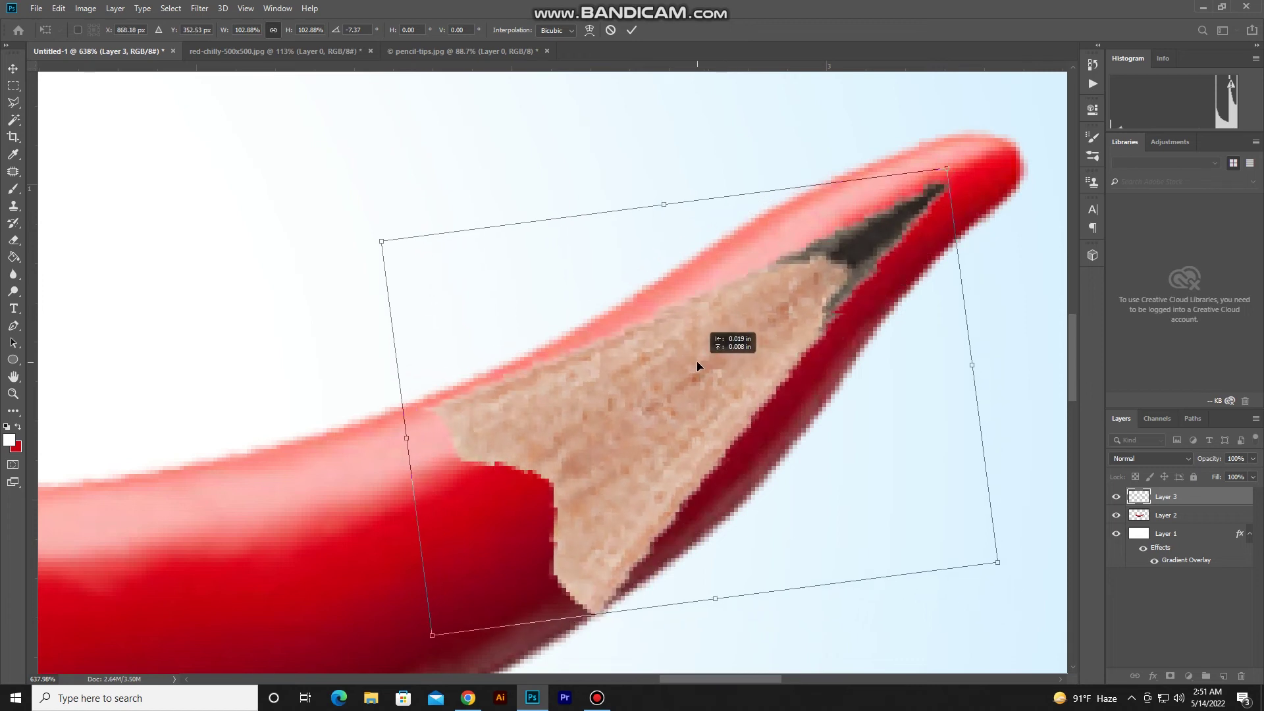
pyautogui.moveTo(688, 363); pyautogui.dragTo(686, 362)
pyautogui.moveTo(665, 412); pyautogui.dragTo(663, 382)
pyautogui.press('Up')
pyautogui.press('Up')
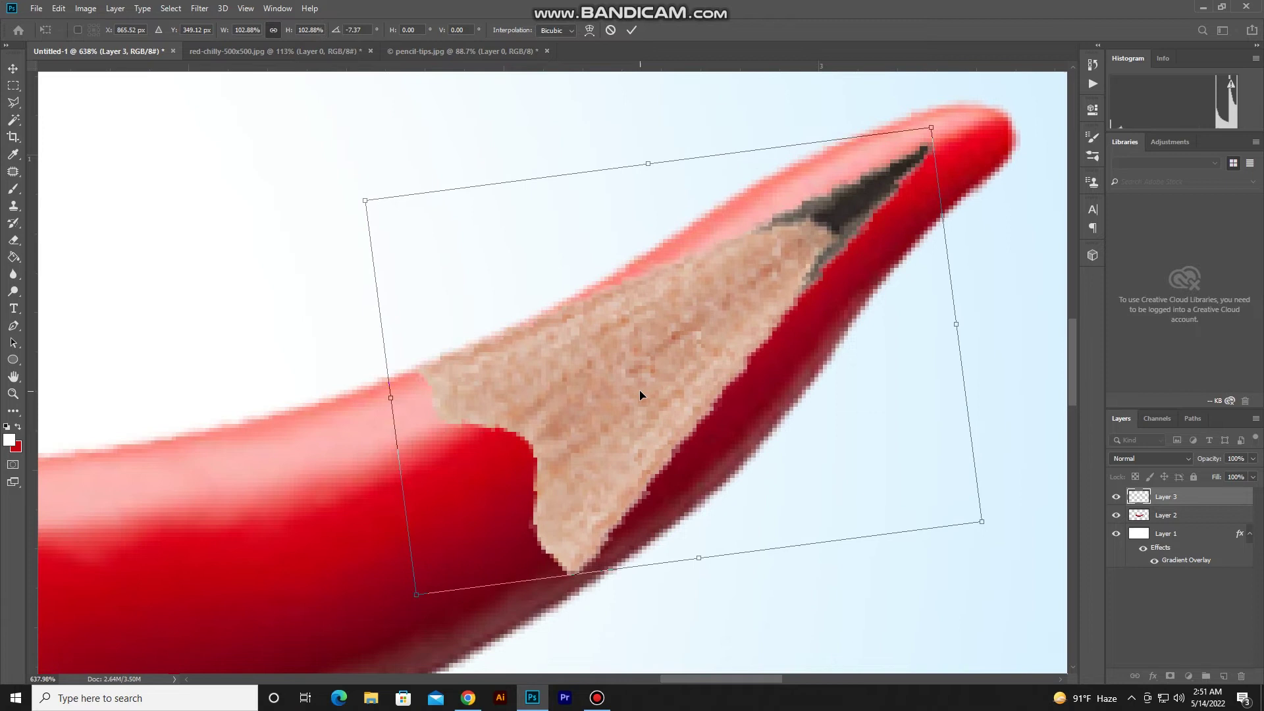
# Scale the pencil tip up to about 110%, nudge it right, and commit the transform.
pyautogui.moveTo(981, 524); pyautogui.dragTo(1020, 534)
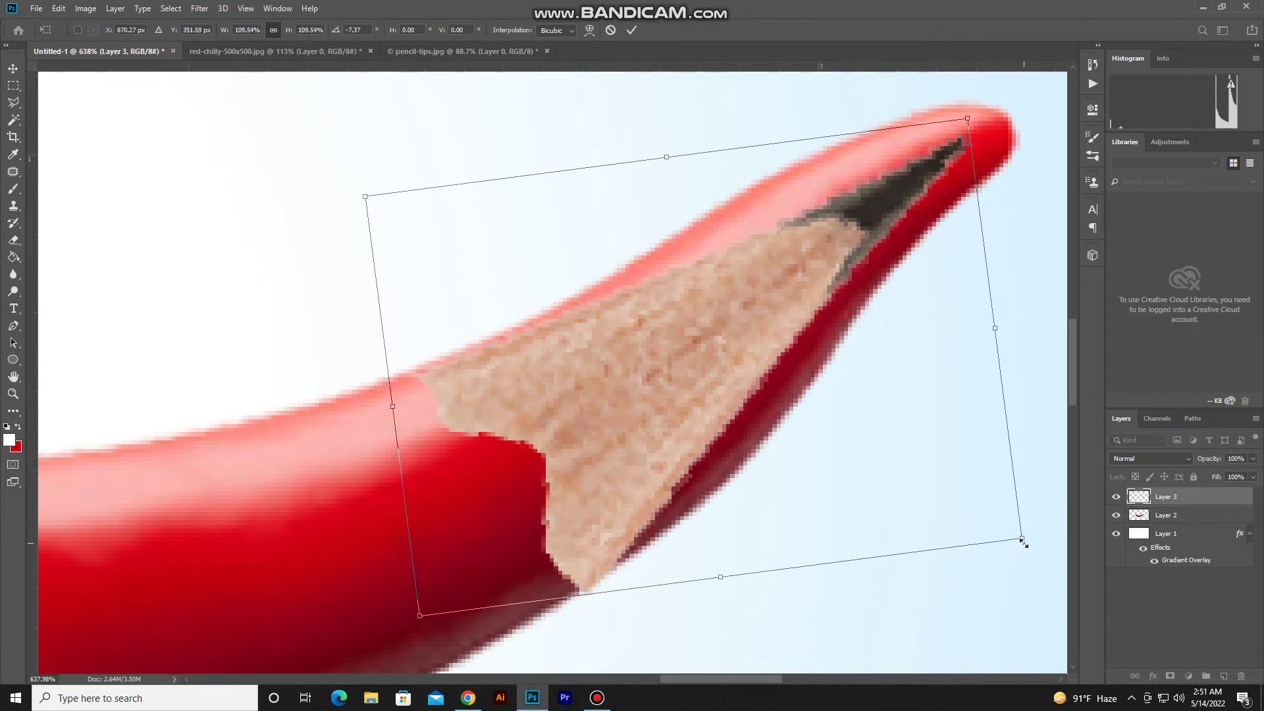
pyautogui.press('Right')
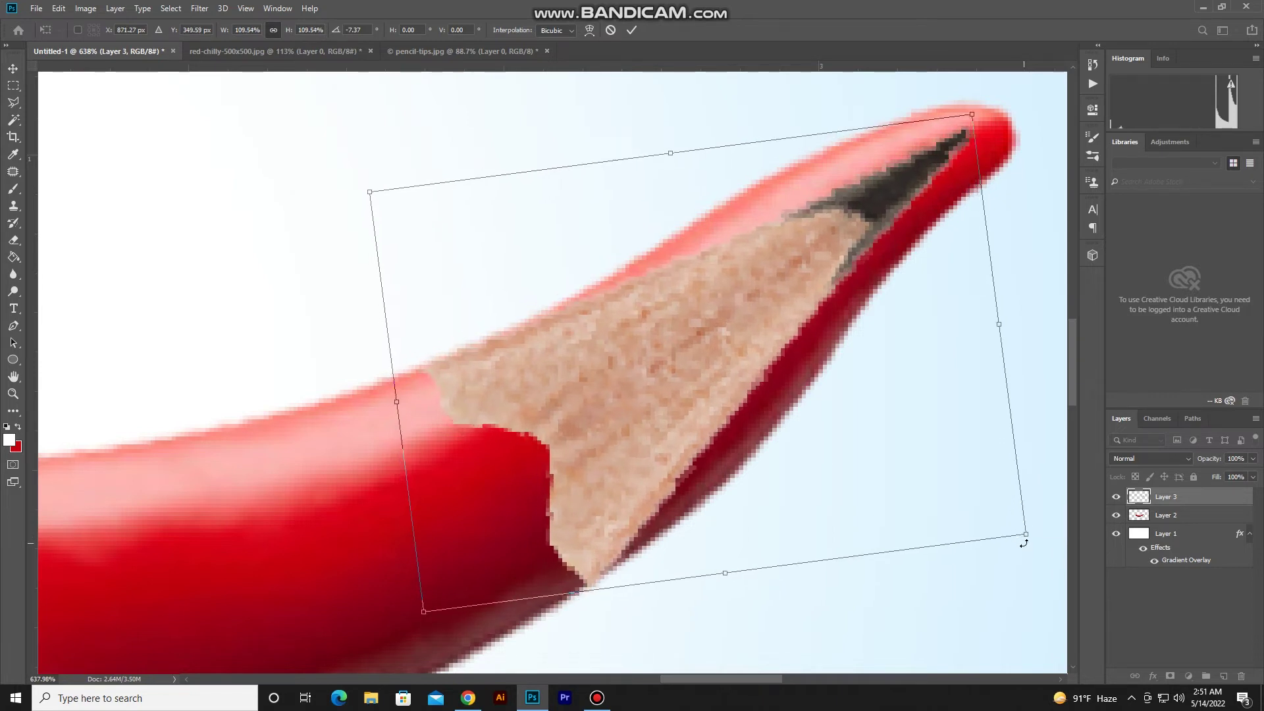
pyautogui.press('Return')
pyautogui.press('m')
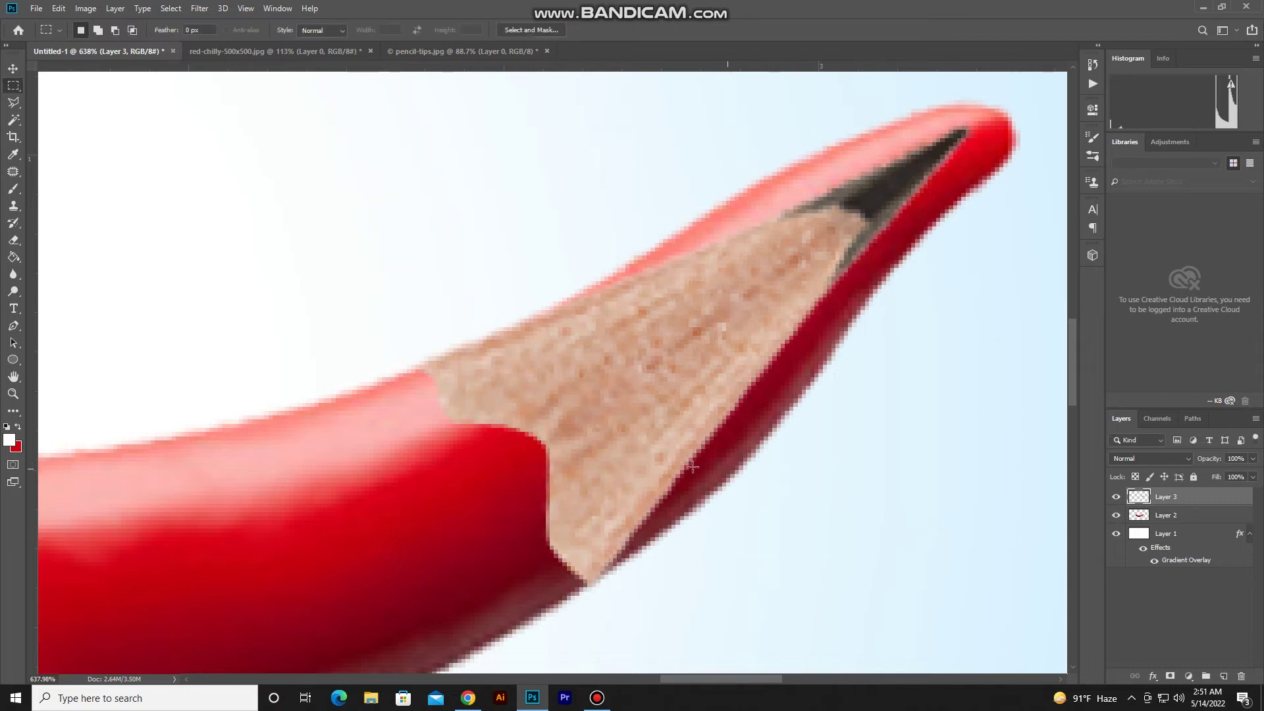
pyautogui.scroll(-1, 652, 461)
pyautogui.scroll(-1, 638, 459)
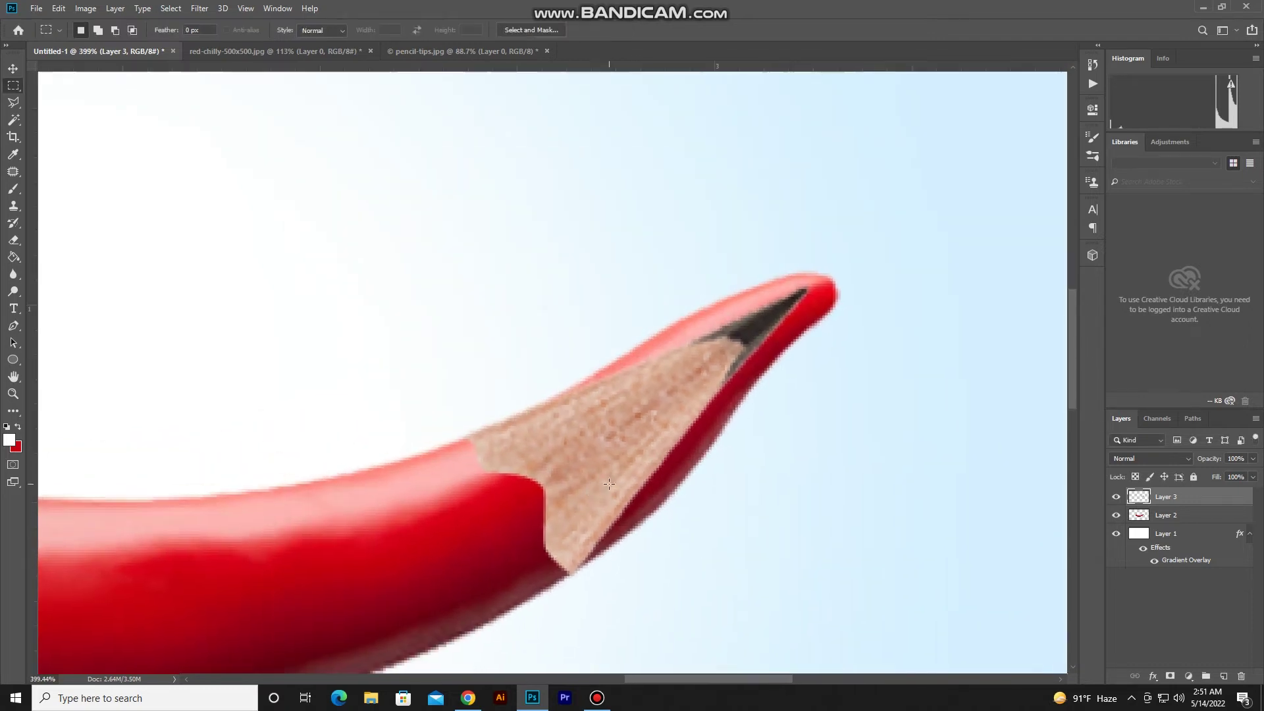
# On Layer 2, erase the red chilli edge above and below the pencil tip.
pyautogui.scroll(1, 628, 543)
pyautogui.scroll(1, 609, 535)
pyautogui.click(1139, 516)
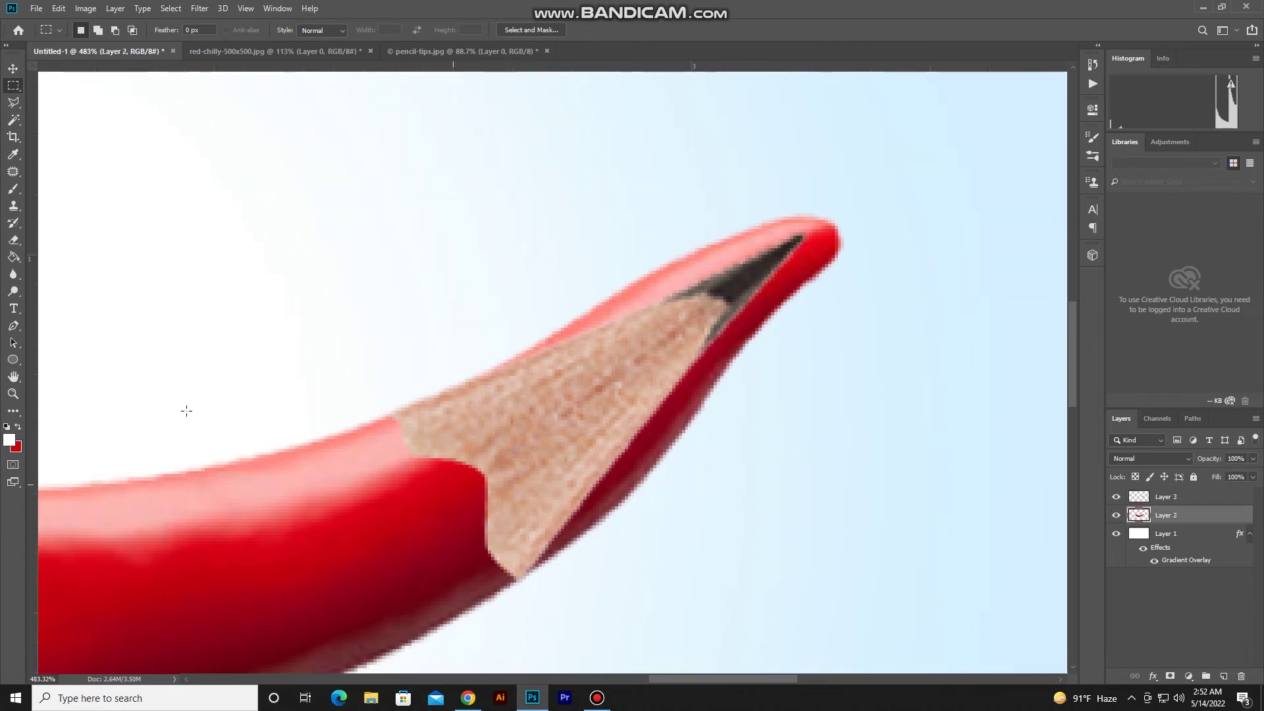
pyautogui.click(13, 239)
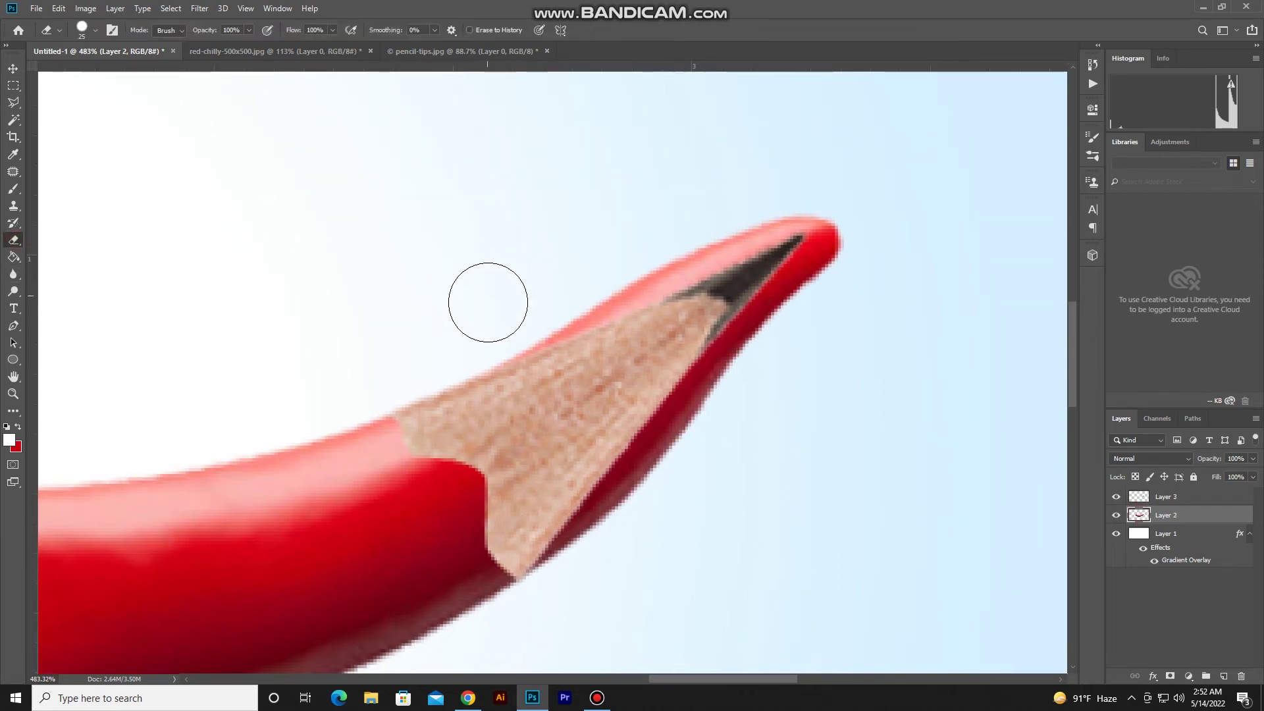
pyautogui.moveTo(444, 379)
pyautogui.mouseDown()
pyautogui.moveTo(434, 375)
pyautogui.moveTo(876, 200)
pyautogui.mouseUp()
pyautogui.moveTo(790, 290)
pyautogui.mouseDown()
pyautogui.moveTo(565, 579)
pyautogui.moveTo(573, 545)
pyautogui.moveTo(563, 583)
pyautogui.mouseUp()
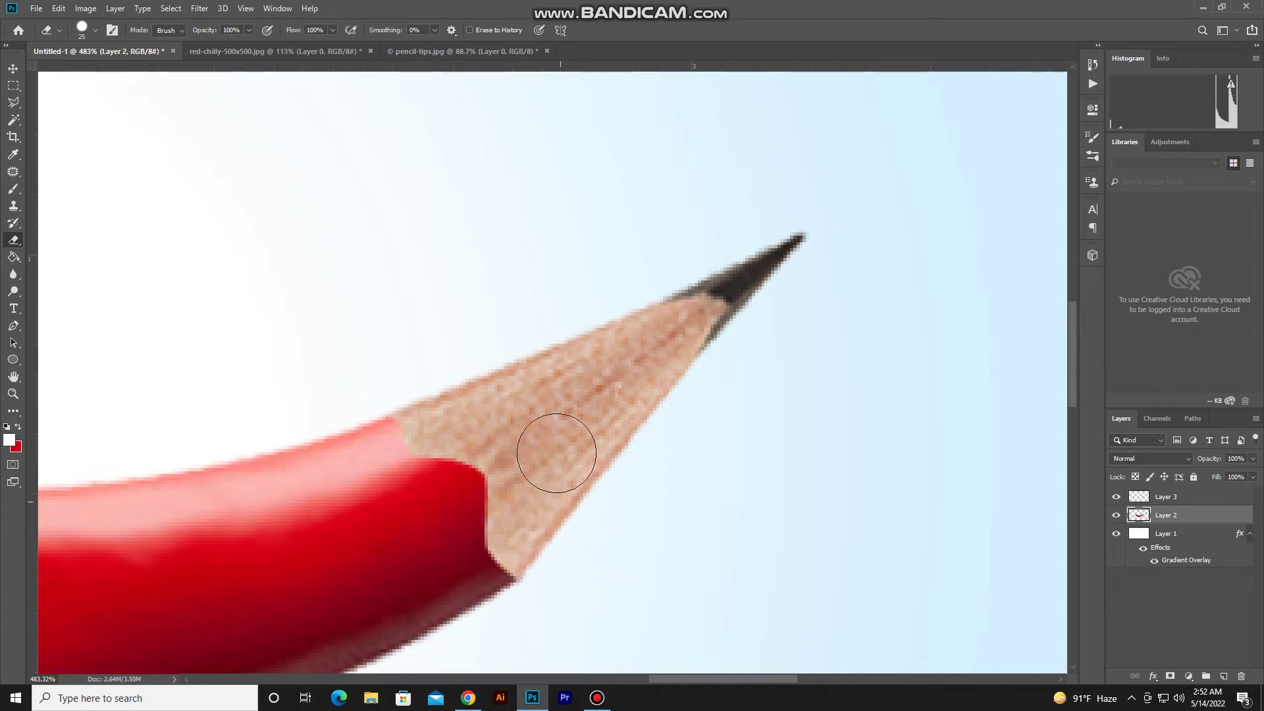
# Return to the Rectangular Marquee tool and zoom around to review the cleaned join.
pyautogui.click(13, 86)
pyautogui.scroll(-2, 625, 354)
pyautogui.scroll(-2, 626, 353)
pyautogui.scroll(-2, 625, 353)
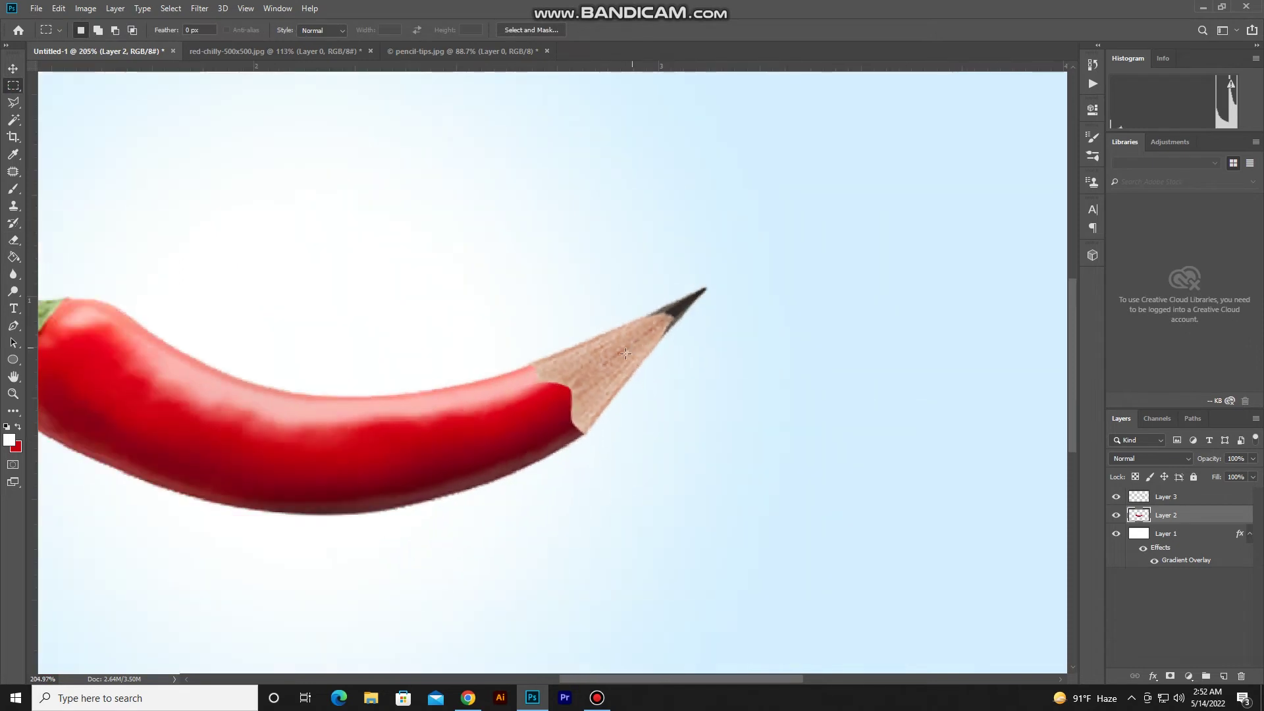
pyautogui.scroll(2, 612, 378)
pyautogui.scroll(-2, 621, 394)
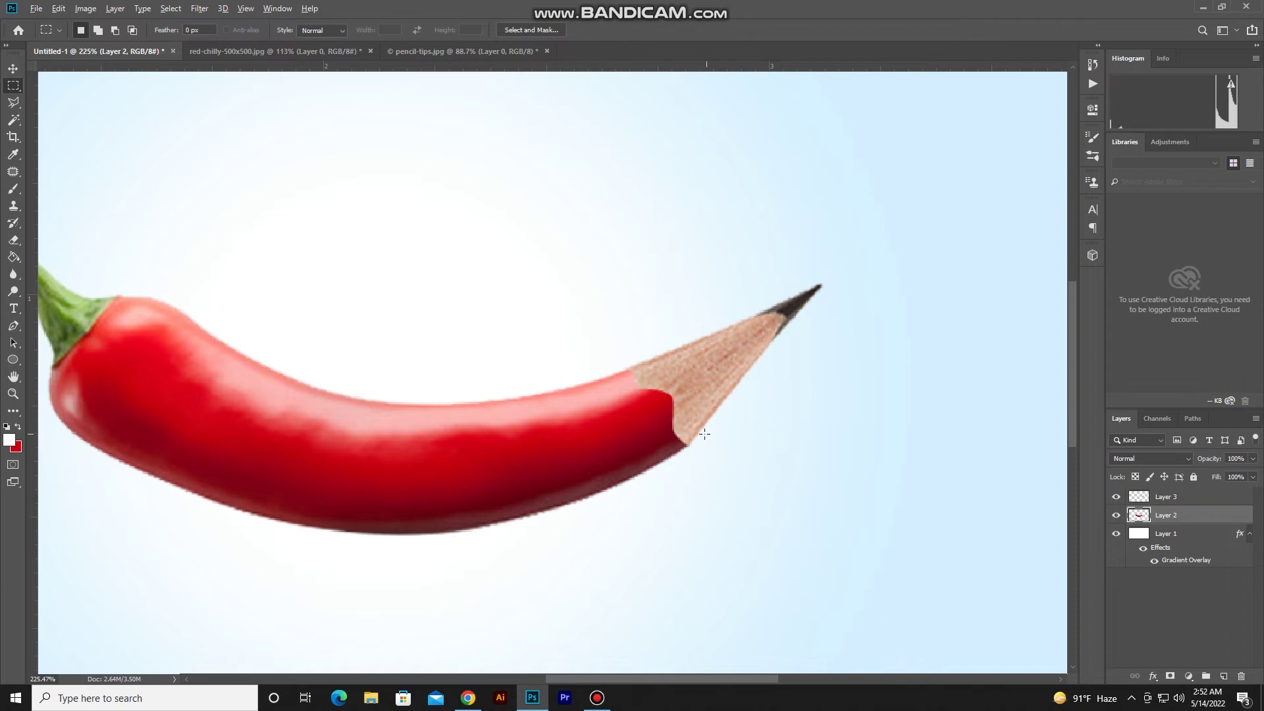
pyautogui.scroll(3, 704, 434)
pyautogui.scroll(1, 704, 433)
pyautogui.scroll(2, 679, 398)
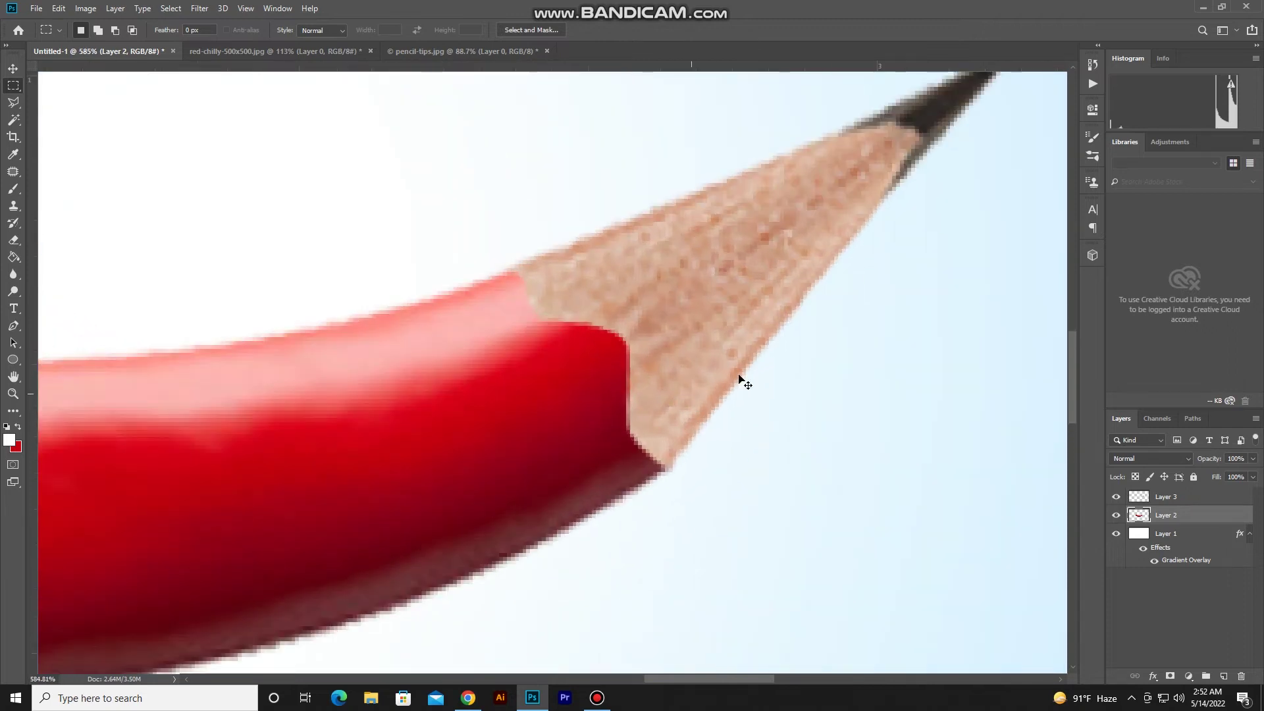
pyautogui.scroll(2, 764, 351)
pyautogui.hscroll(1, 763, 351)
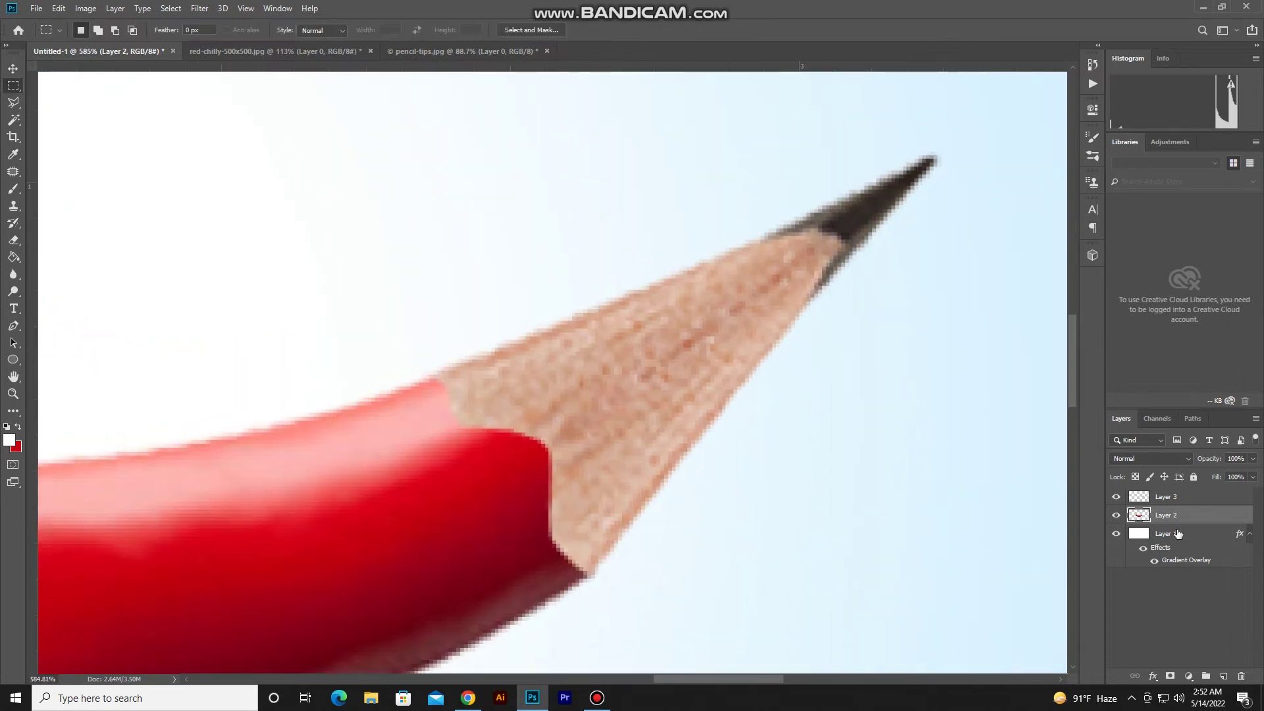
# Free-transform the pencil tip on Layer 3, rotating it about 5° clockwise.
pyautogui.click(1177, 497)
pyautogui.hotkey('ctrl', 't')
pyautogui.moveTo(975, 130); pyautogui.dragTo(979, 147)
pyautogui.press('Right')
pyautogui.press('Right')
pyautogui.press('Right')
pyautogui.press('Right')
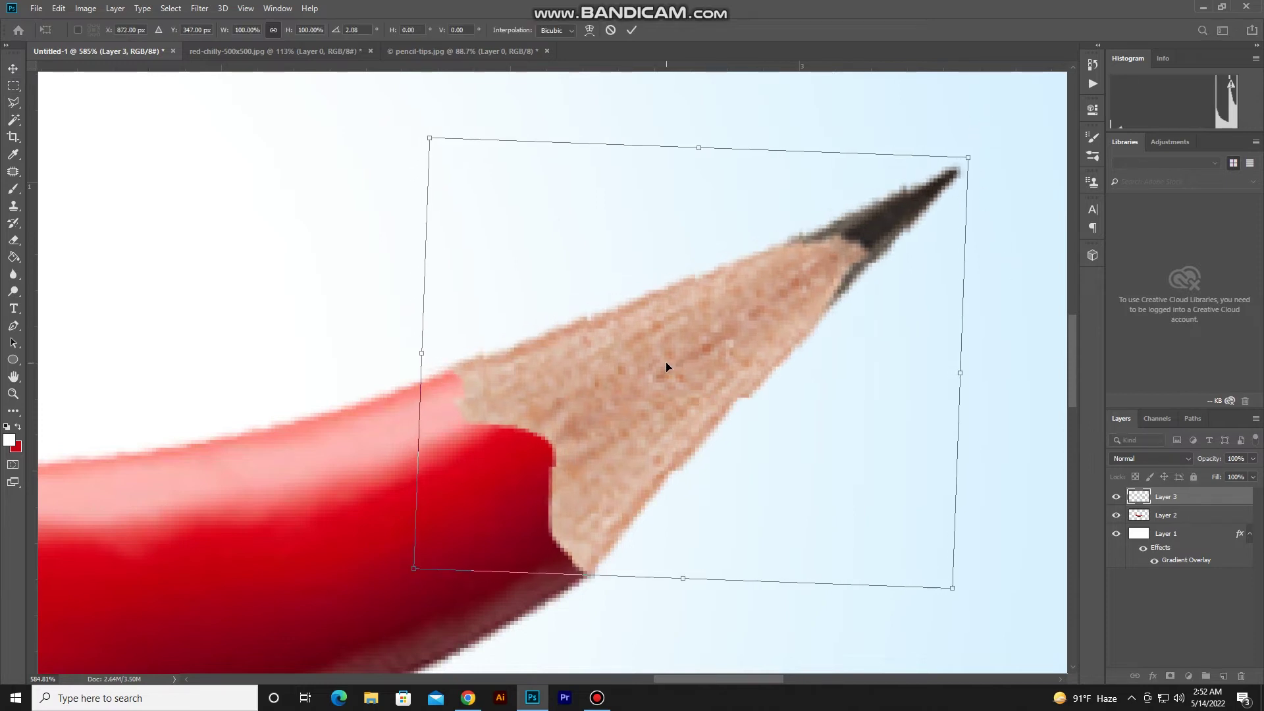
pyautogui.press('Right')
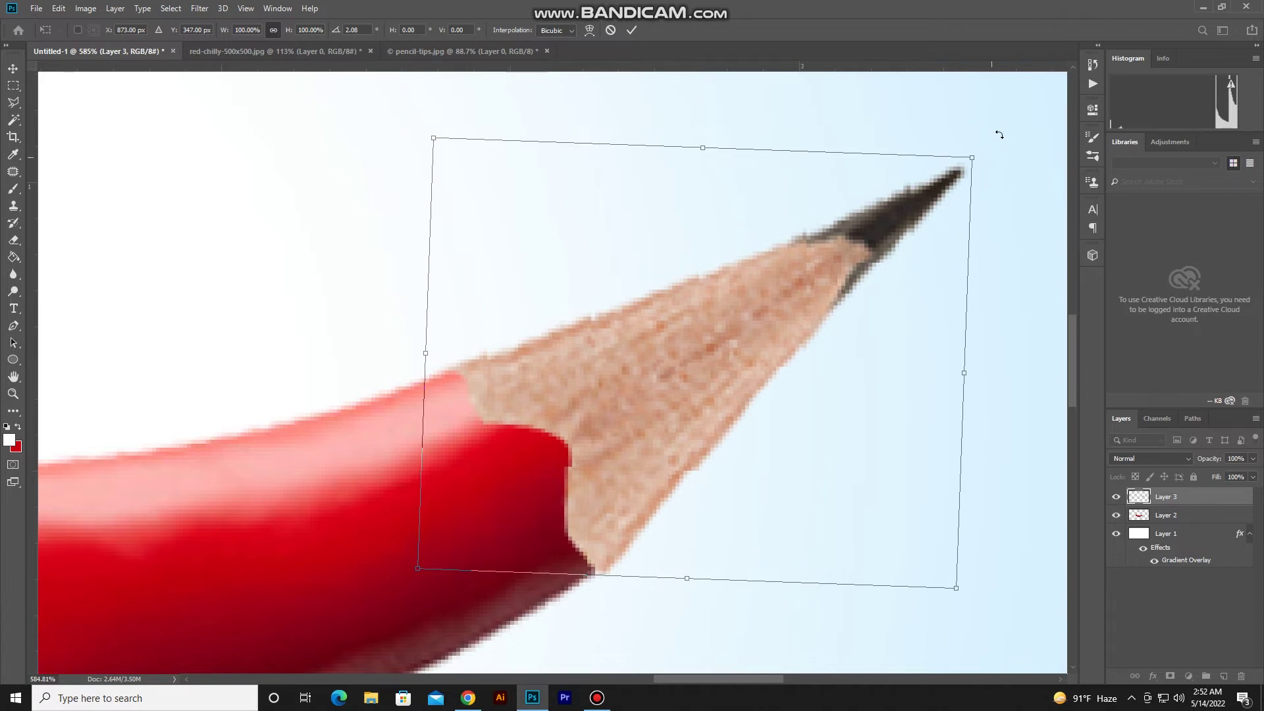
pyautogui.moveTo(998, 134); pyautogui.dragTo(984, 165)
# Nudge the rotated pencil tip down and left, then commit the transform.
pyautogui.press('Down')
pyautogui.press('Down')
pyautogui.press('Down')
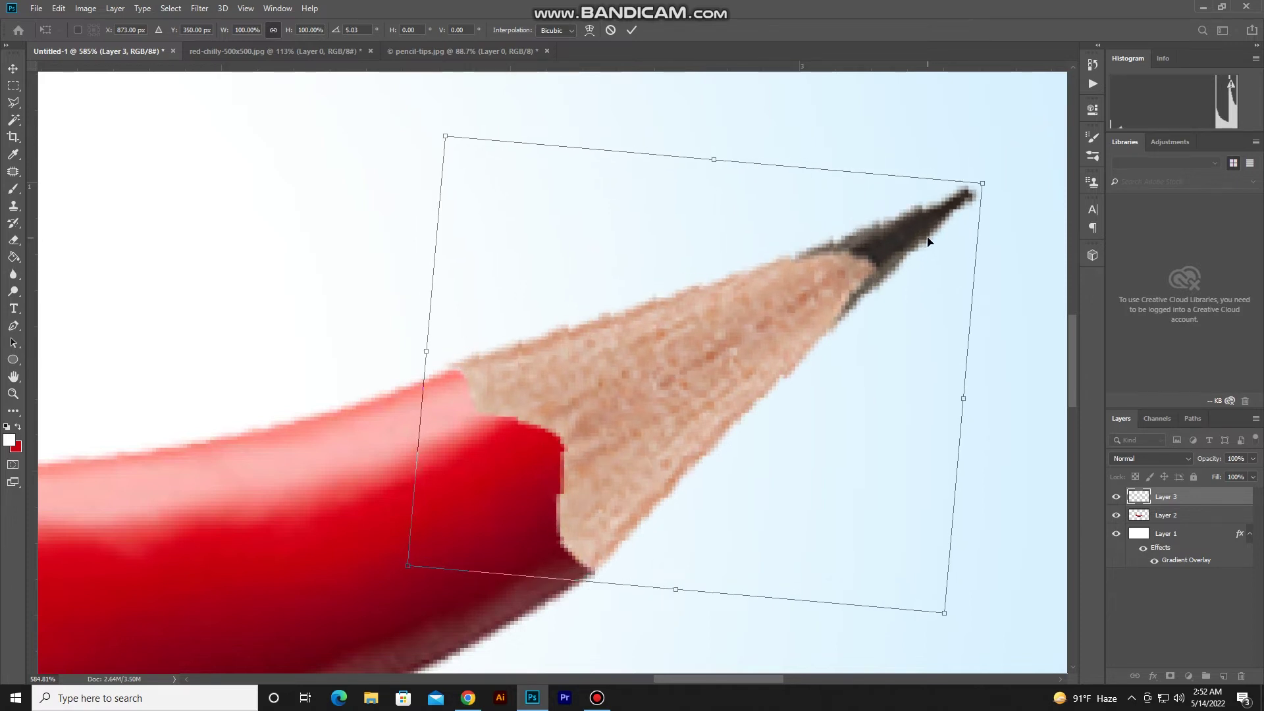
pyautogui.press('Down')
pyautogui.press('Left')
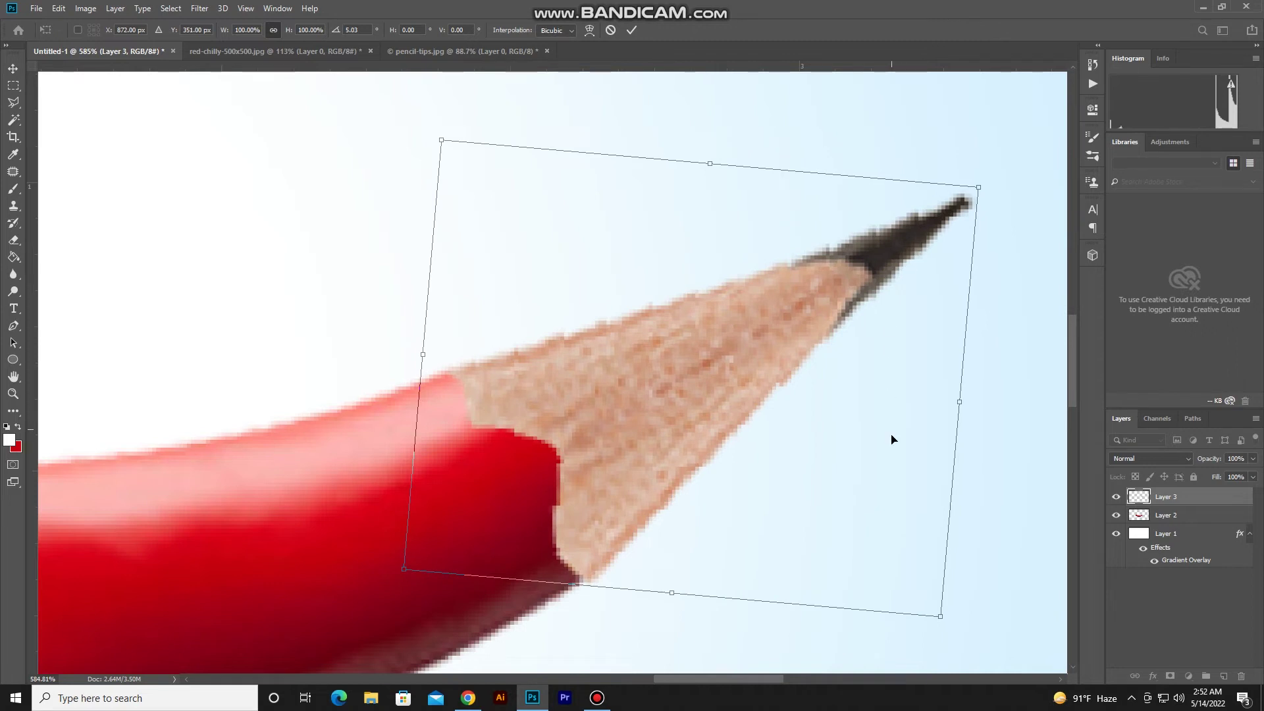
pyautogui.press('Left')
pyautogui.press('m')
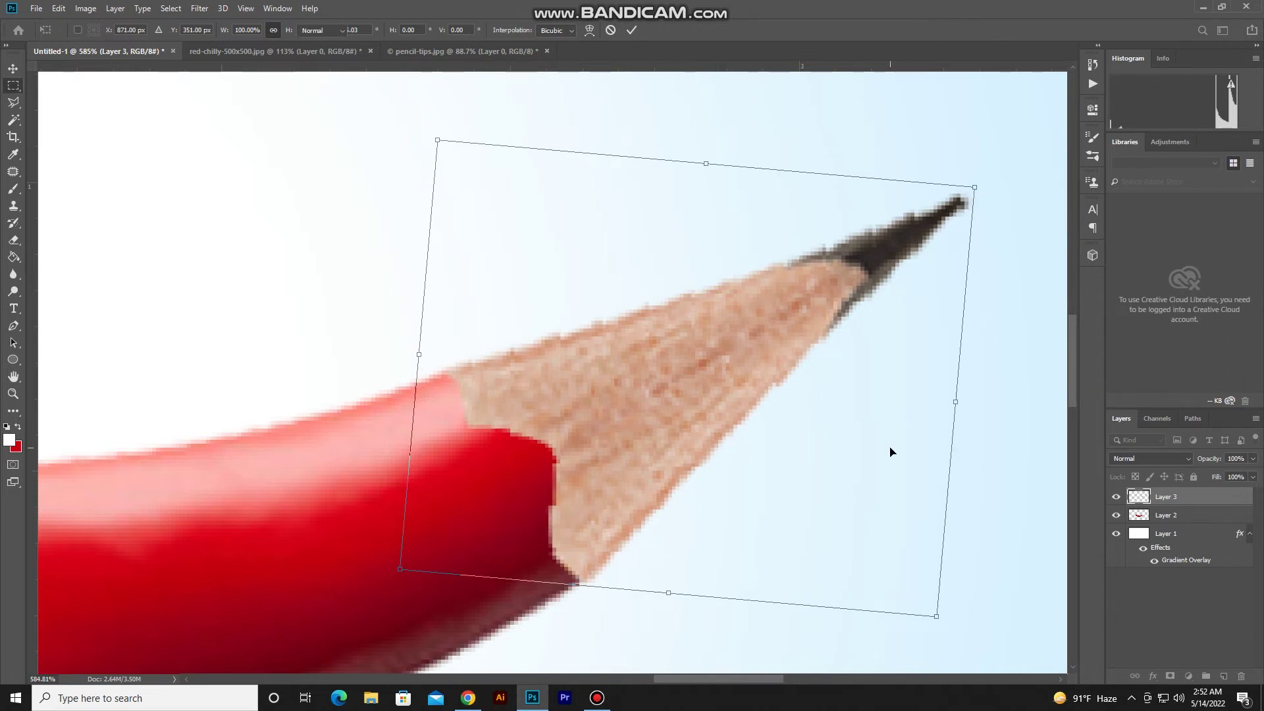
pyautogui.hotkey('alt', 'f')
pyautogui.press('Escape')
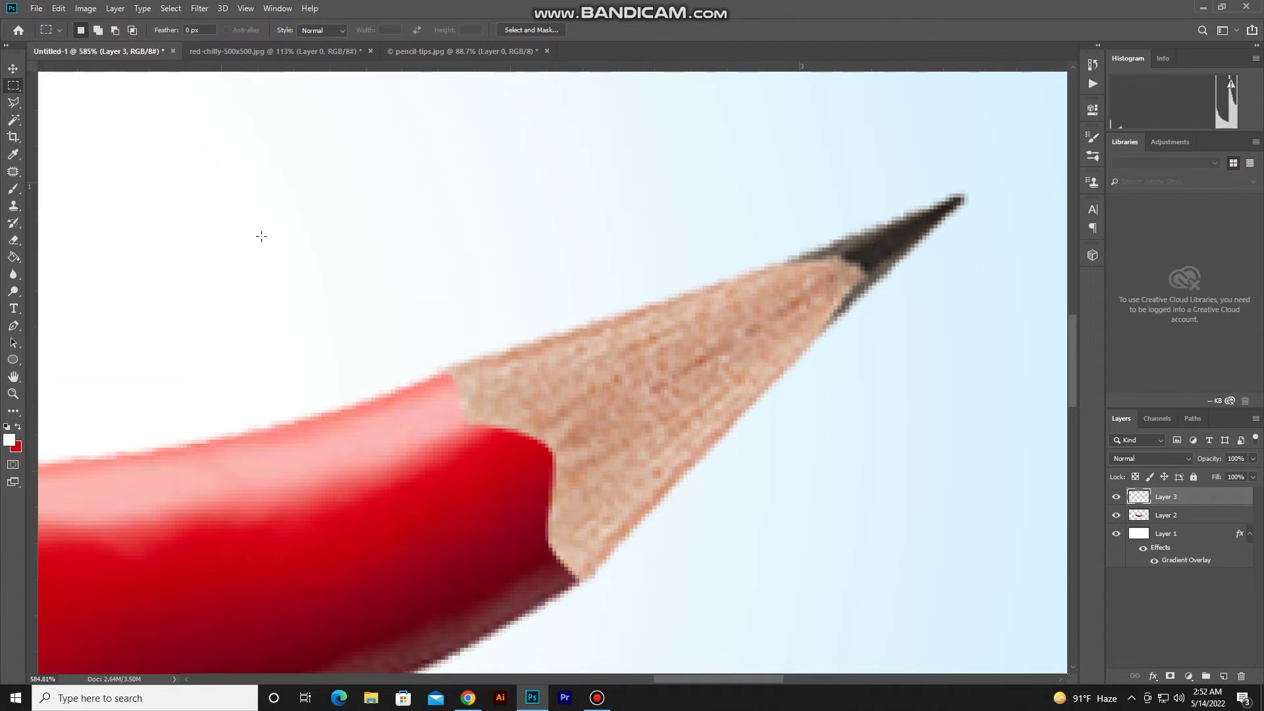
# With the Move tool, nudge the pencil tip down a pixel, then show and reselect Layer 3.
pyautogui.click(12, 65)
pyautogui.press('Down')
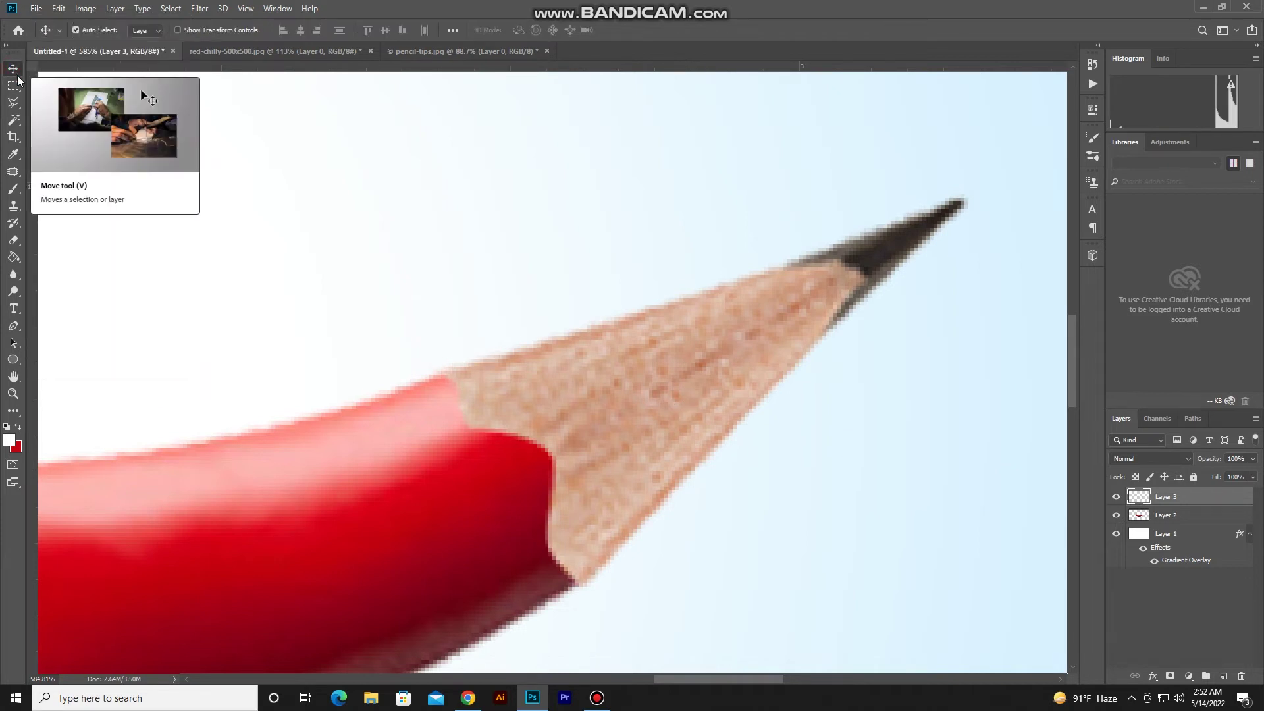
pyautogui.click(508, 282)
pyautogui.scroll(-2, 540, 309)
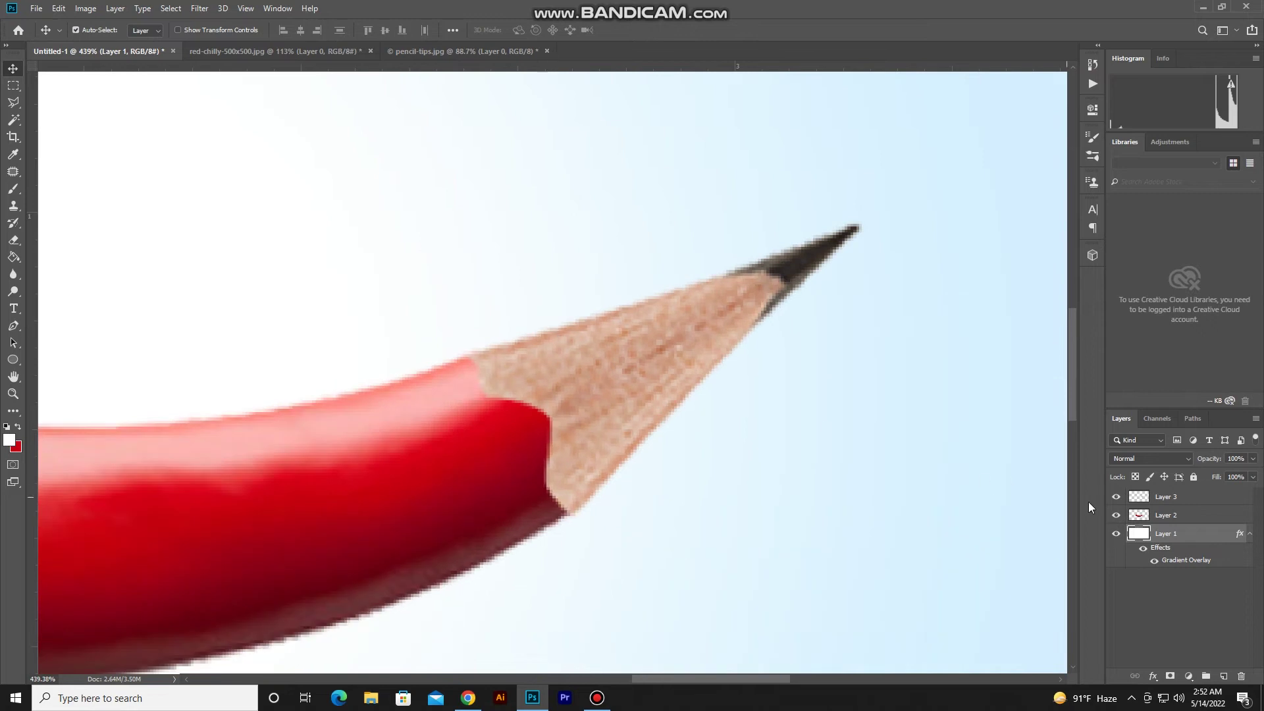
pyautogui.scroll(-5, 867, 491)
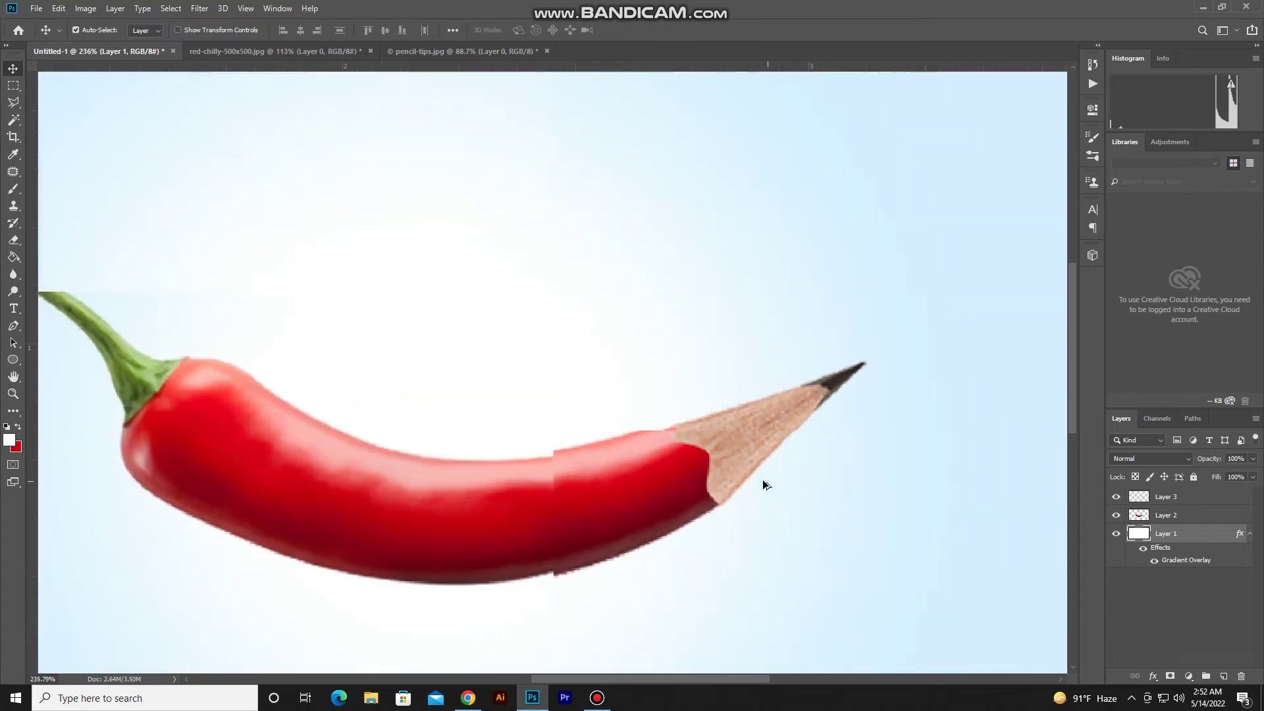
pyautogui.scroll(4, 661, 420)
pyautogui.scroll(3, 661, 420)
pyautogui.click(1114, 499)
pyautogui.click(1147, 500)
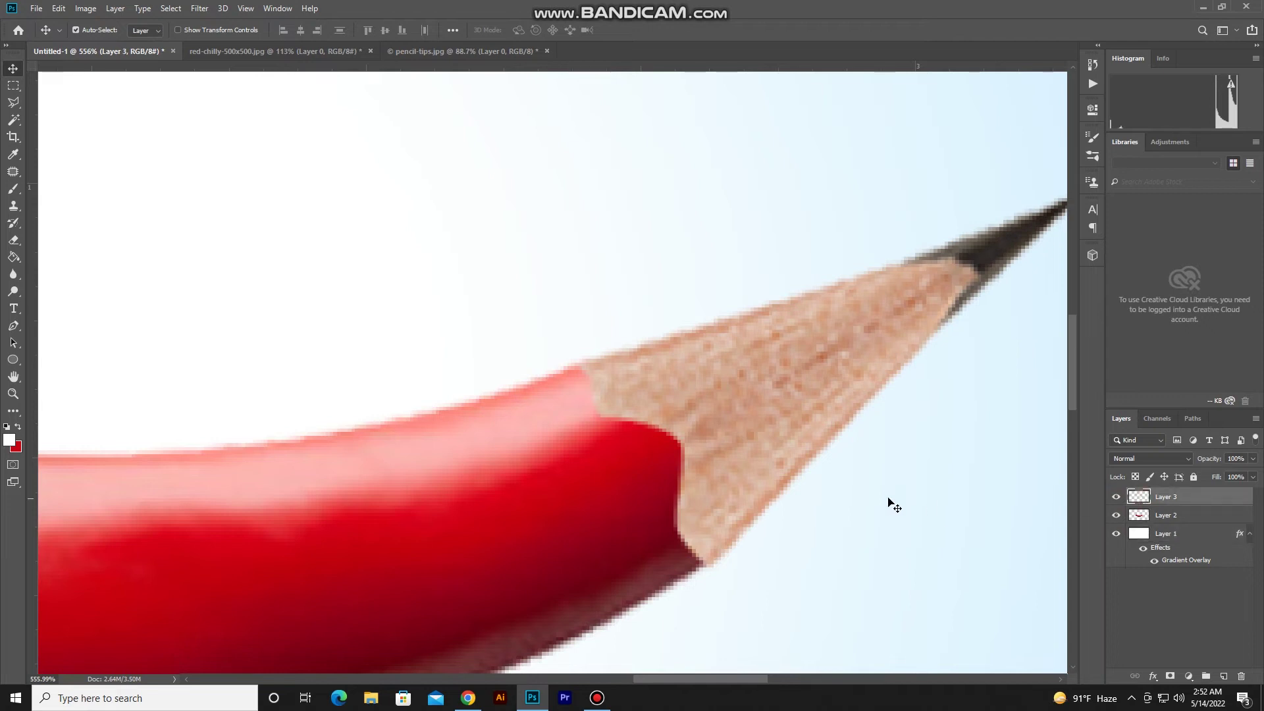
# On a new Layer 4, paint tan over the pink chilli-pencil seam with a 1 px brush.
pyautogui.click(1216, 672)
pyautogui.scroll(2, 648, 455)
pyautogui.scroll(2, 648, 454)
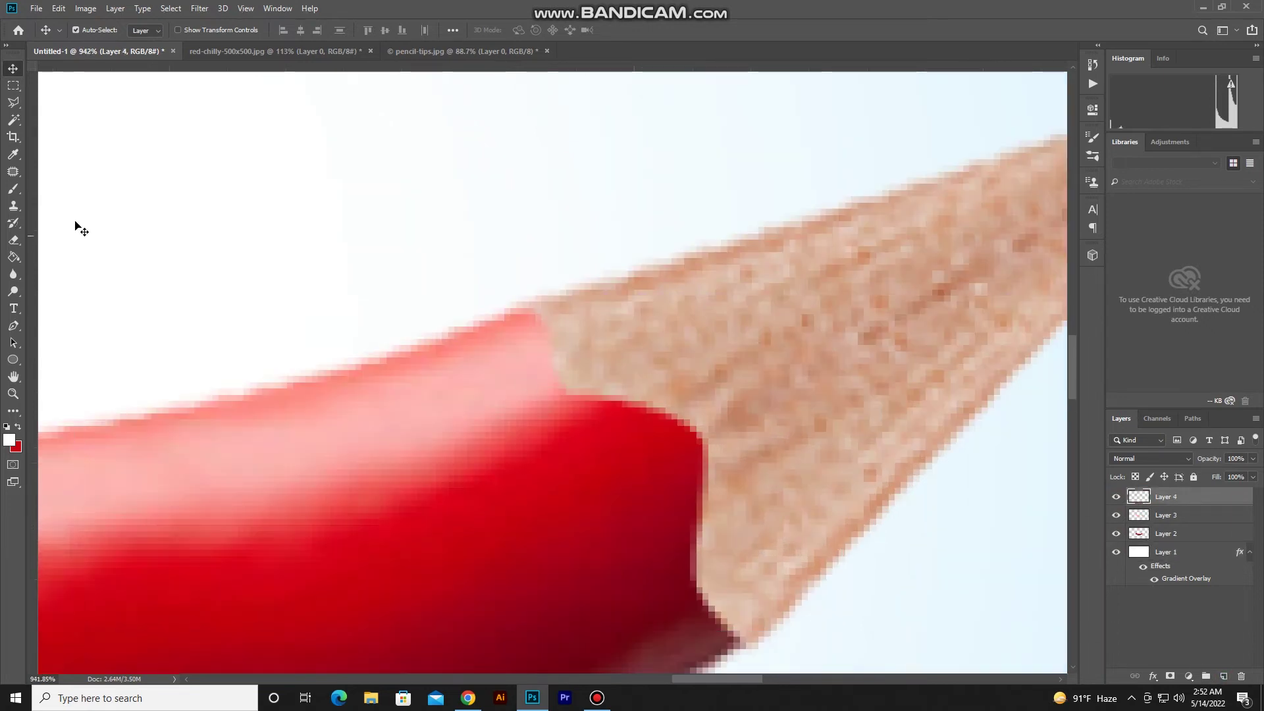
pyautogui.click(14, 189)
pyautogui.press('[')
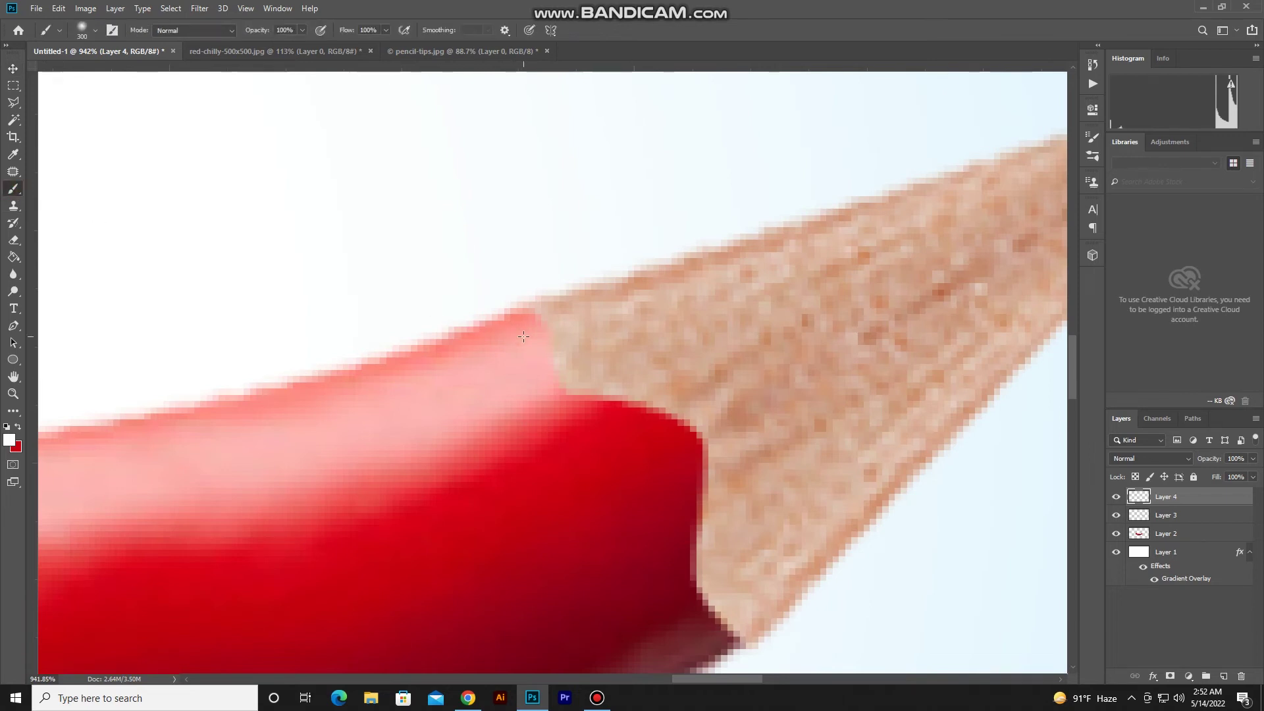
pyautogui.press('[')
pyautogui.press('[')
pyautogui.press('[')
pyautogui.press('[')
pyautogui.press('[')
pyautogui.press('[')
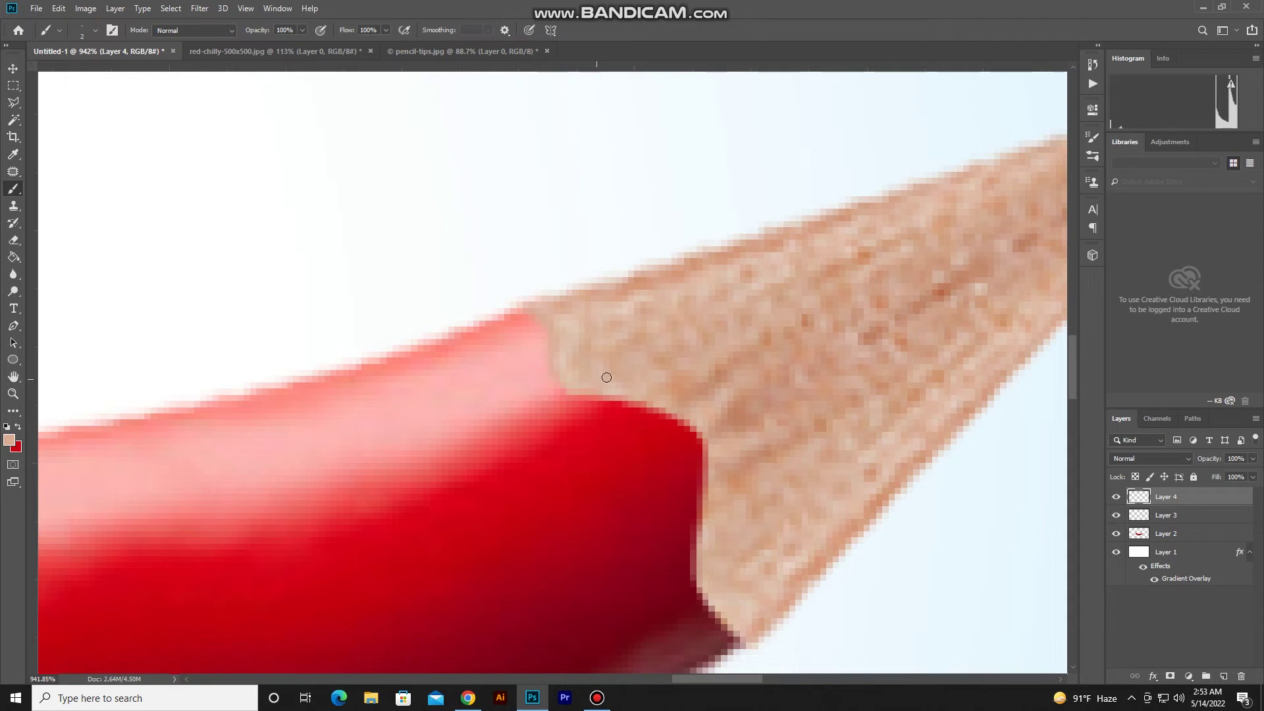
pyautogui.moveTo(556, 373); pyautogui.dragTo(548, 323)
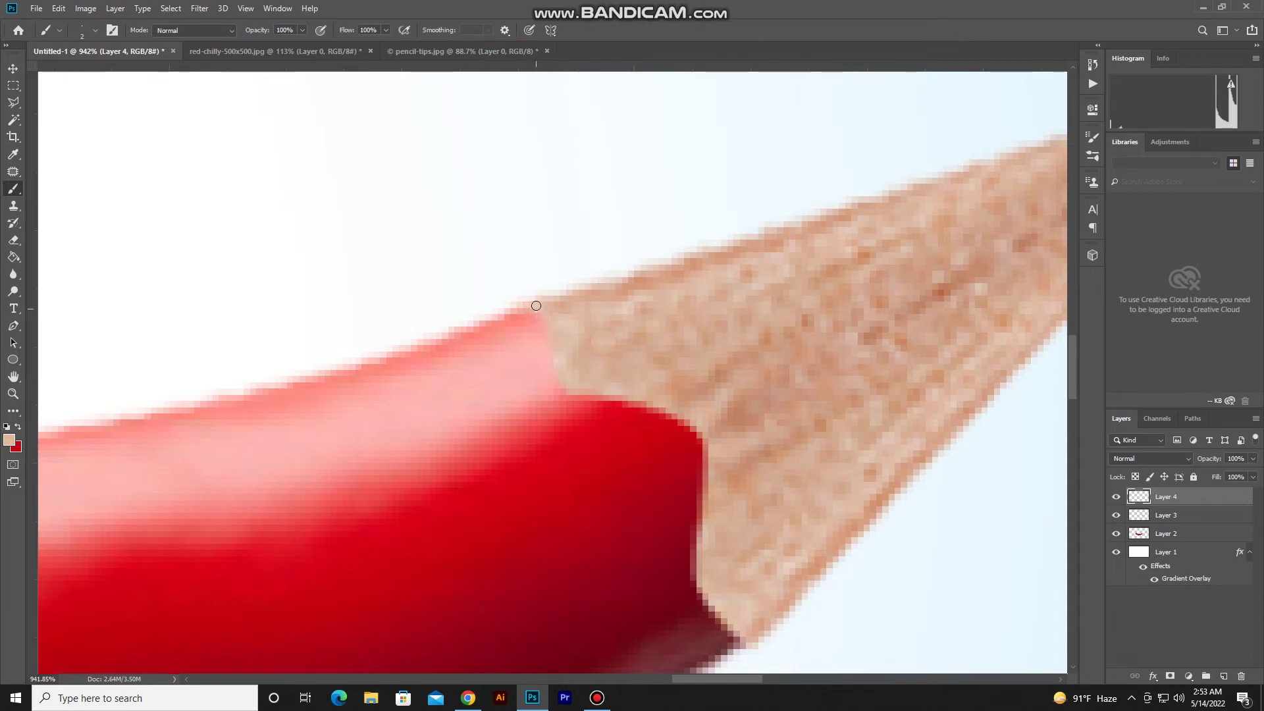
pyautogui.moveTo(608, 393)
pyautogui.mouseDown()
pyautogui.moveTo(705, 514)
pyautogui.moveTo(743, 628)
pyautogui.mouseUp()
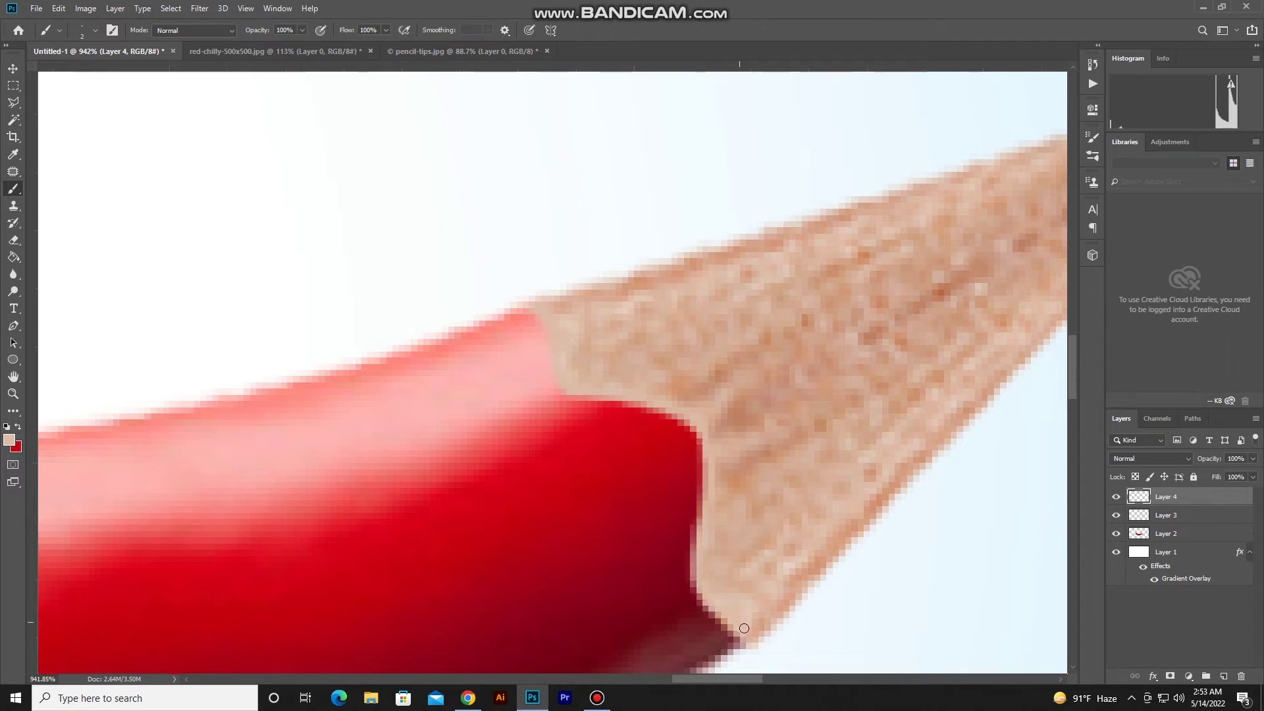
pyautogui.moveTo(700, 576); pyautogui.dragTo(712, 467)
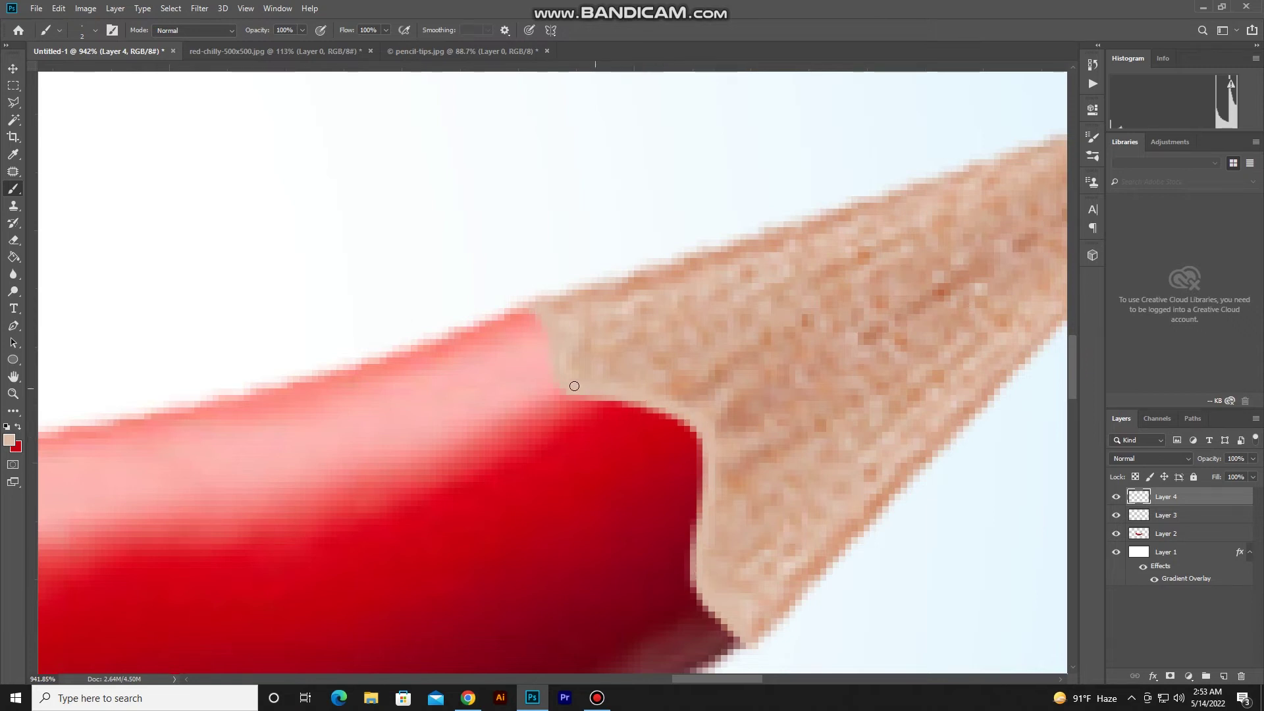
# On Layer 2, cover the remaining red edges at the seam with beige paint.
pyautogui.click(1132, 534)
pyautogui.moveTo(525, 313); pyautogui.dragTo(535, 314)
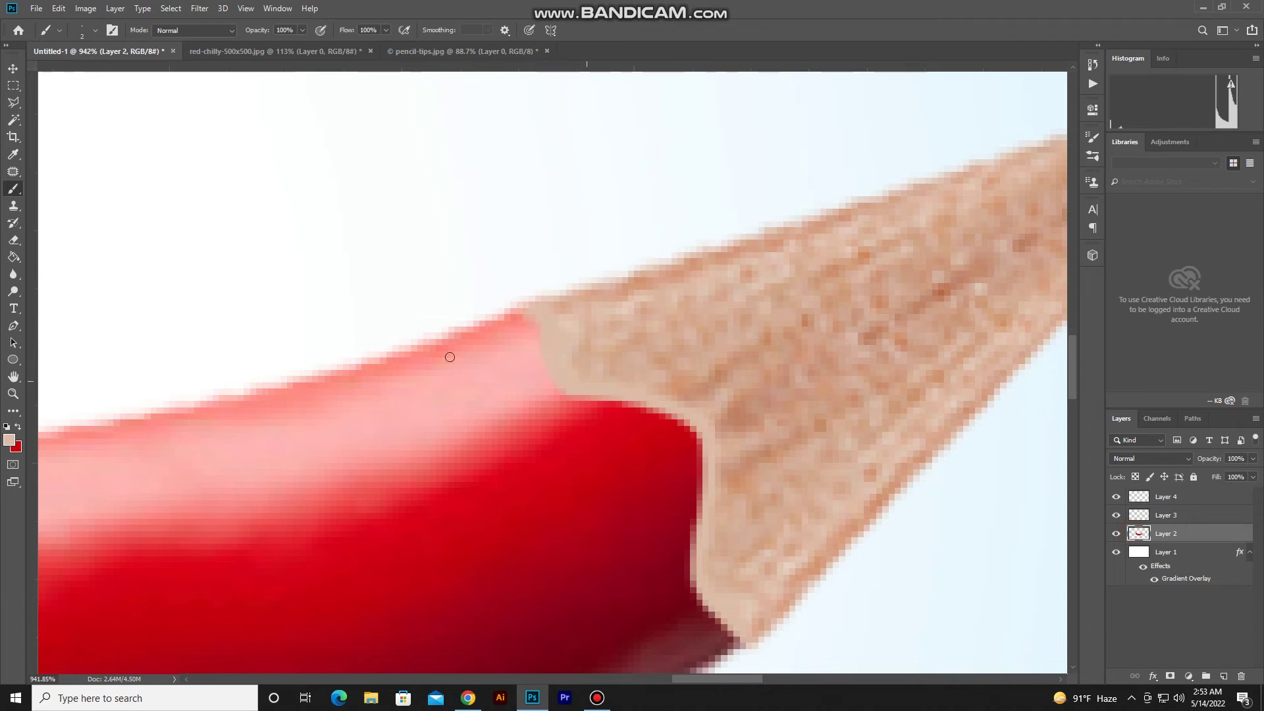
pyautogui.moveTo(684, 429); pyautogui.dragTo(659, 413)
pyautogui.moveTo(700, 462); pyautogui.dragTo(697, 501)
# Switch to the Rectangular Marquee and zoom out to check the retouched join.
pyautogui.press('m')
pyautogui.scroll(-3, 524, 324)
pyautogui.scroll(-2, 524, 325)
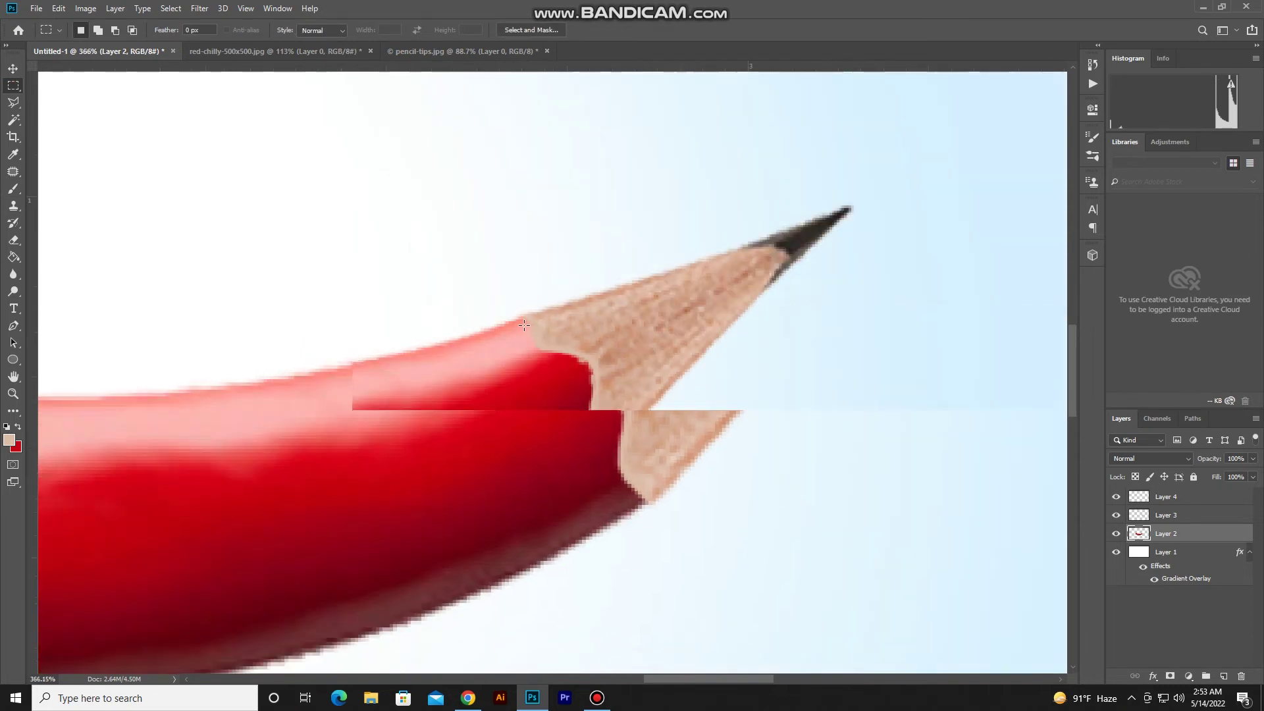
pyautogui.scroll(-1, 524, 324)
pyautogui.scroll(-1, 524, 325)
pyautogui.scroll(-1, 523, 324)
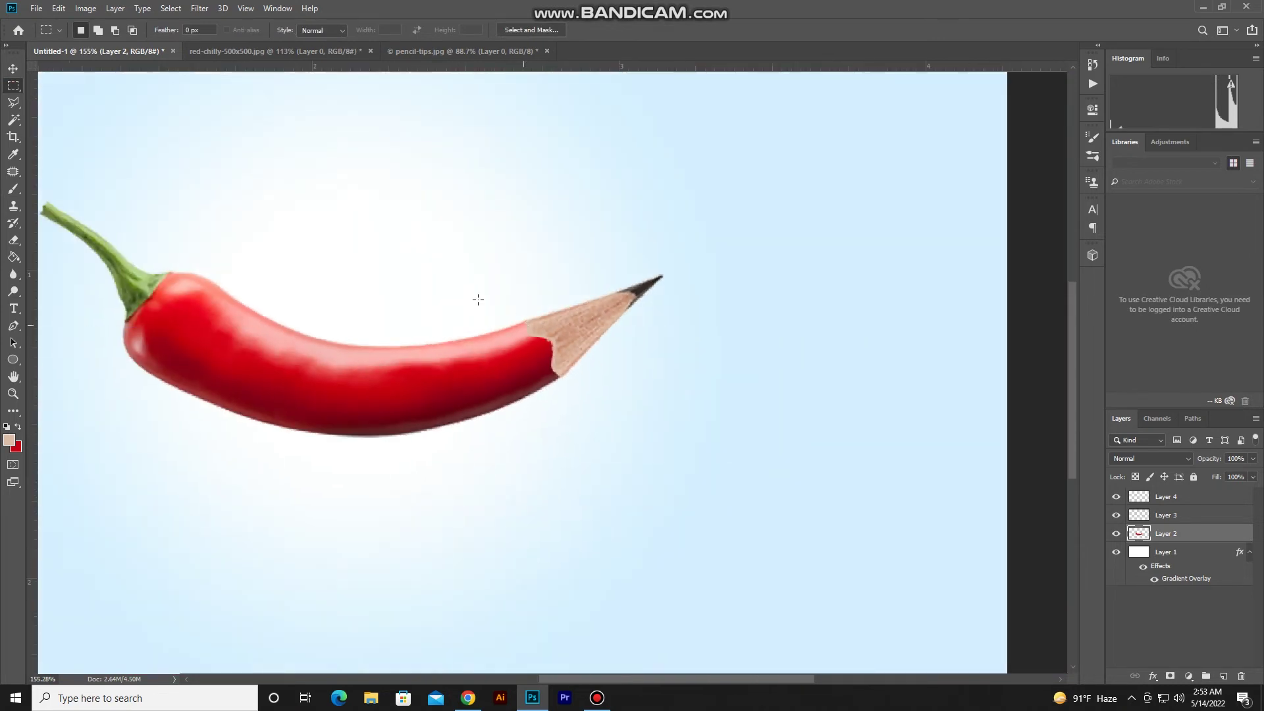
pyautogui.scroll(-1, 566, 313)
pyautogui.scroll(-1, 588, 319)
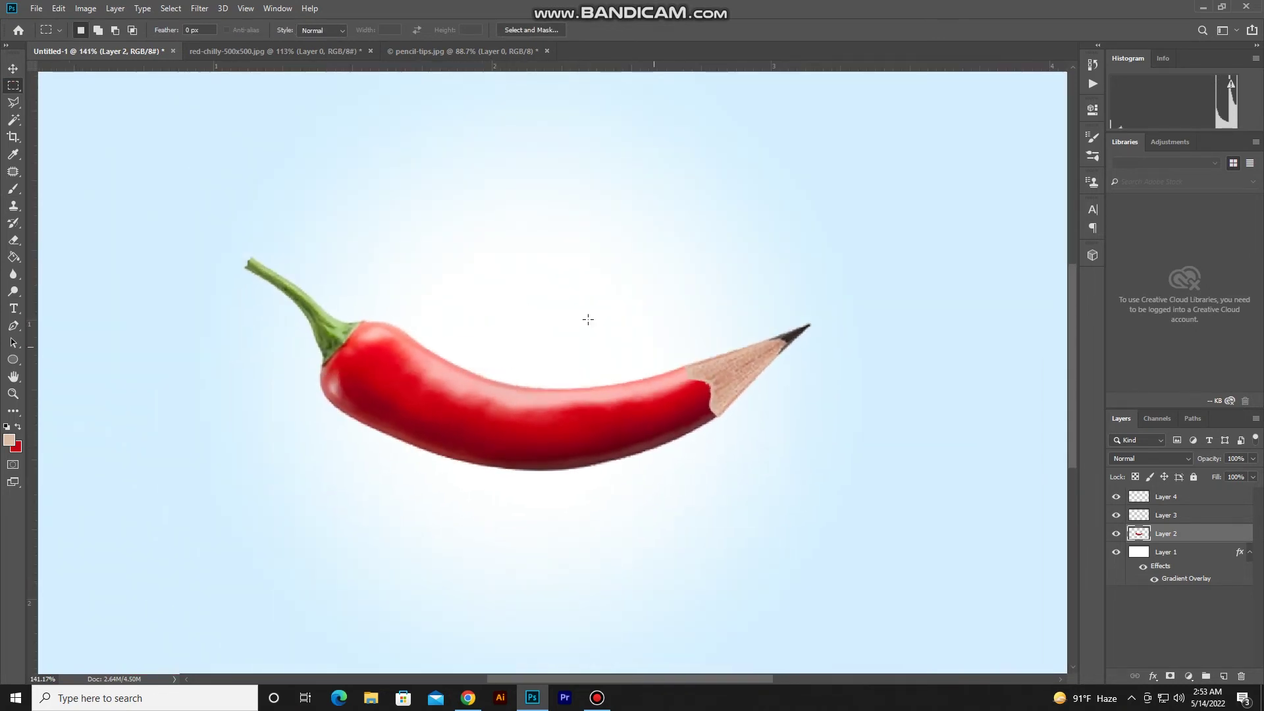
pyautogui.scroll(-1, 587, 319)
pyautogui.scroll(2, 821, 316)
pyautogui.scroll(2, 708, 324)
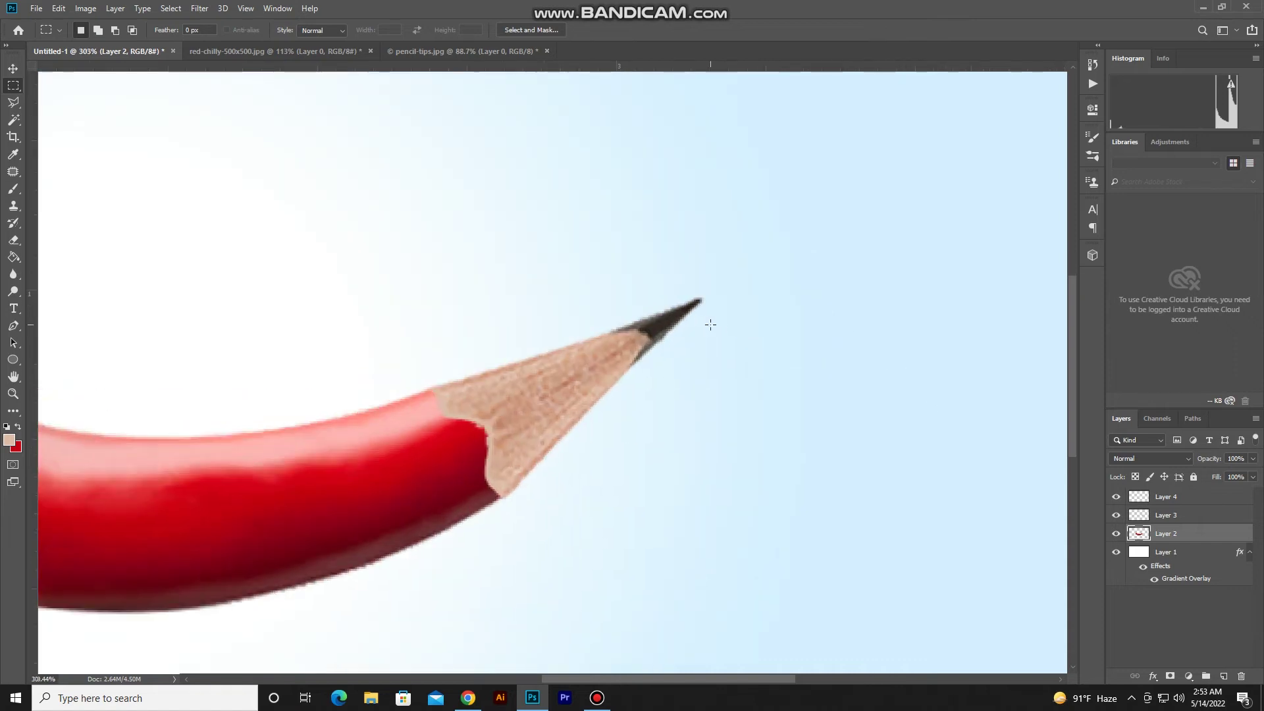
pyautogui.scroll(2, 711, 316)
pyautogui.scroll(1, 207, 185)
# Select the pencil tip layer, Layer 3, and zoom in on it.
pyautogui.press('v')
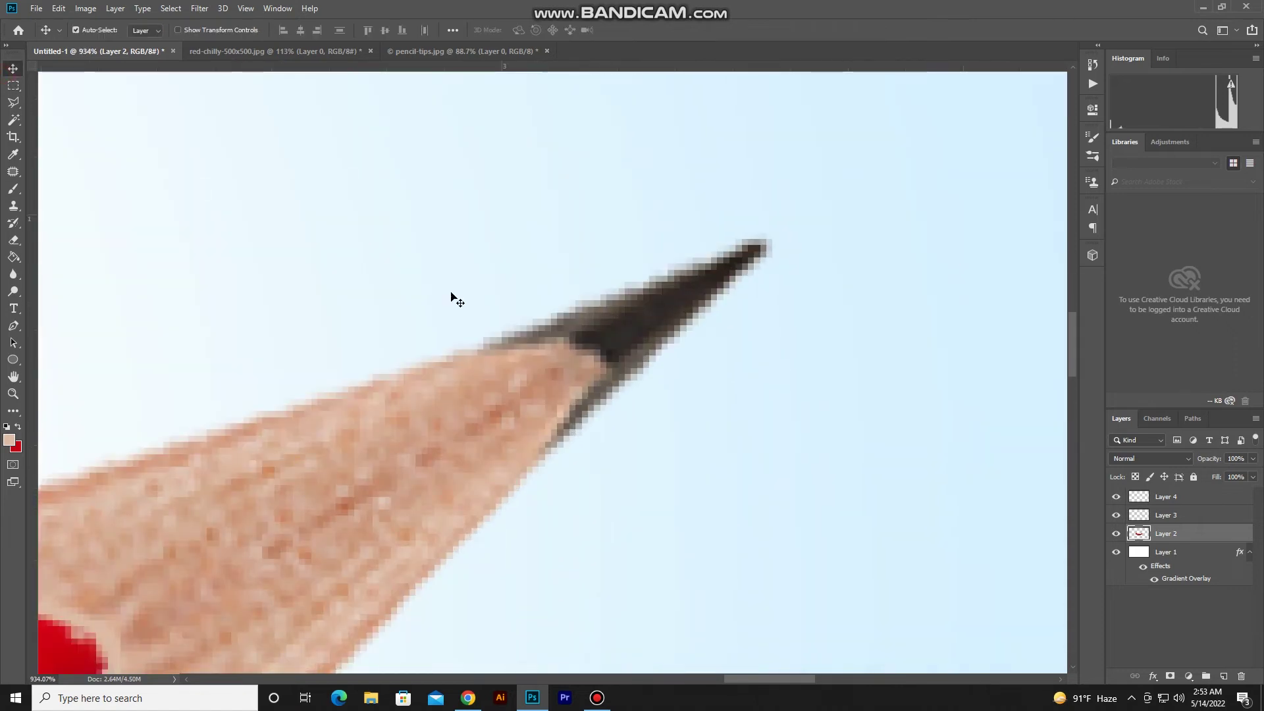
pyautogui.click(1145, 515)
pyautogui.click(1115, 514)
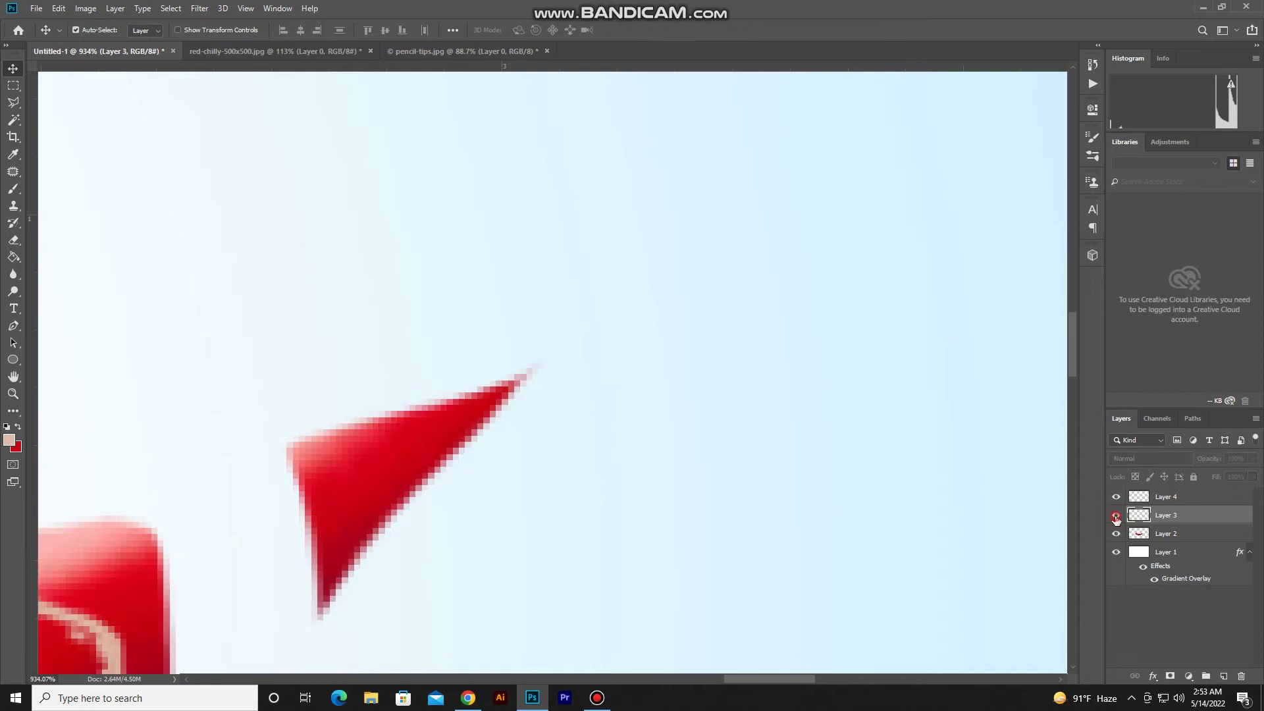
pyautogui.scroll(2, 713, 296)
pyautogui.scroll(1, 713, 297)
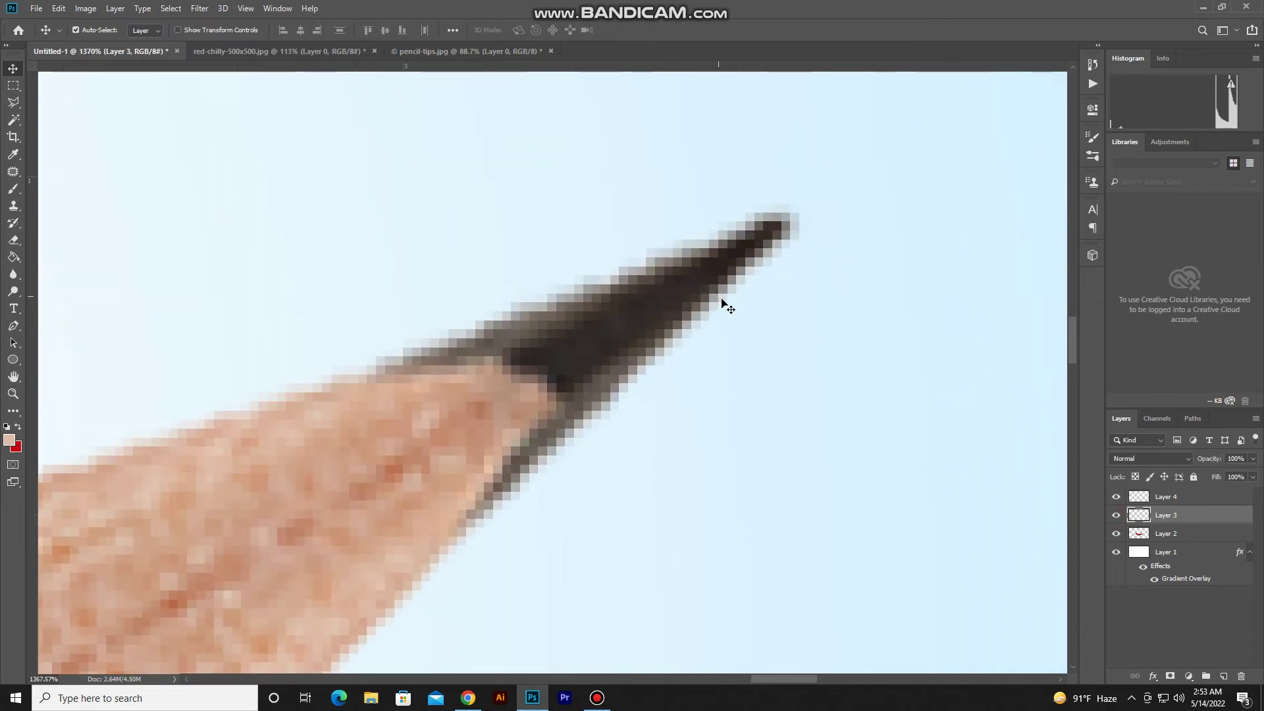
# Try a Quick Selection of the dark graphite tip, then discard it.
pyautogui.click(14, 124)
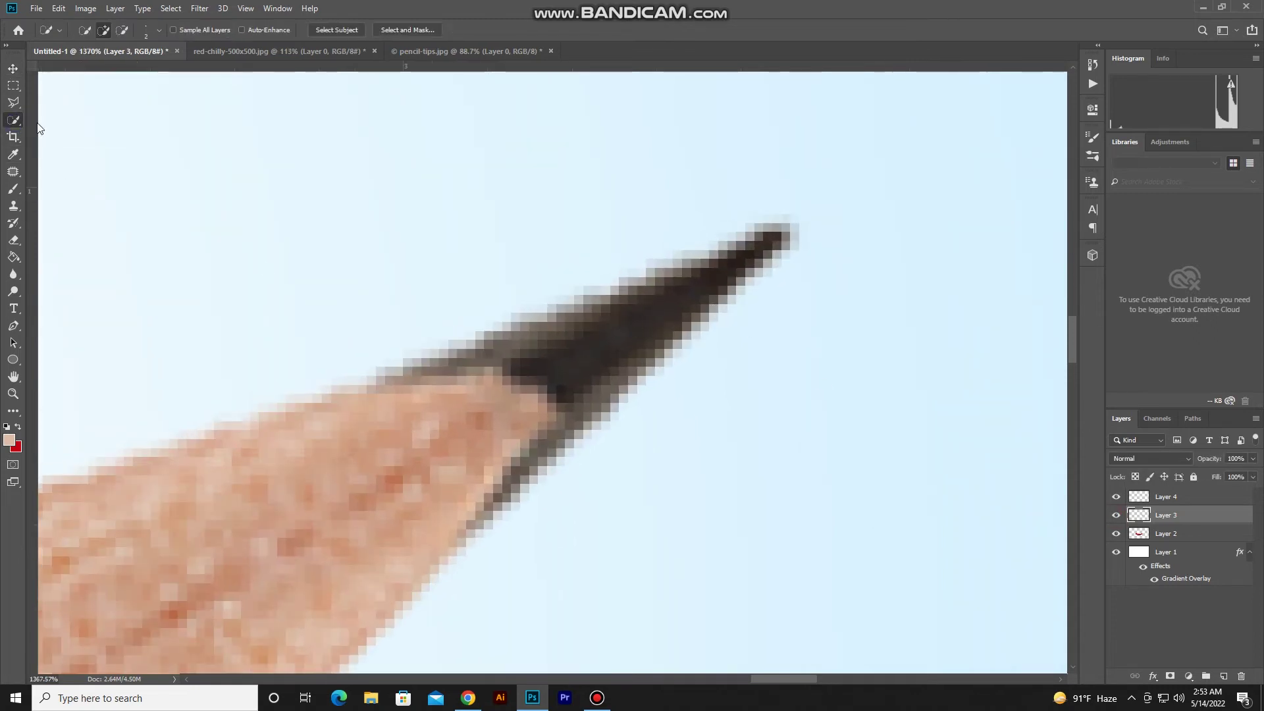
pyautogui.rightClick(17, 120)
pyautogui.click(575, 366)
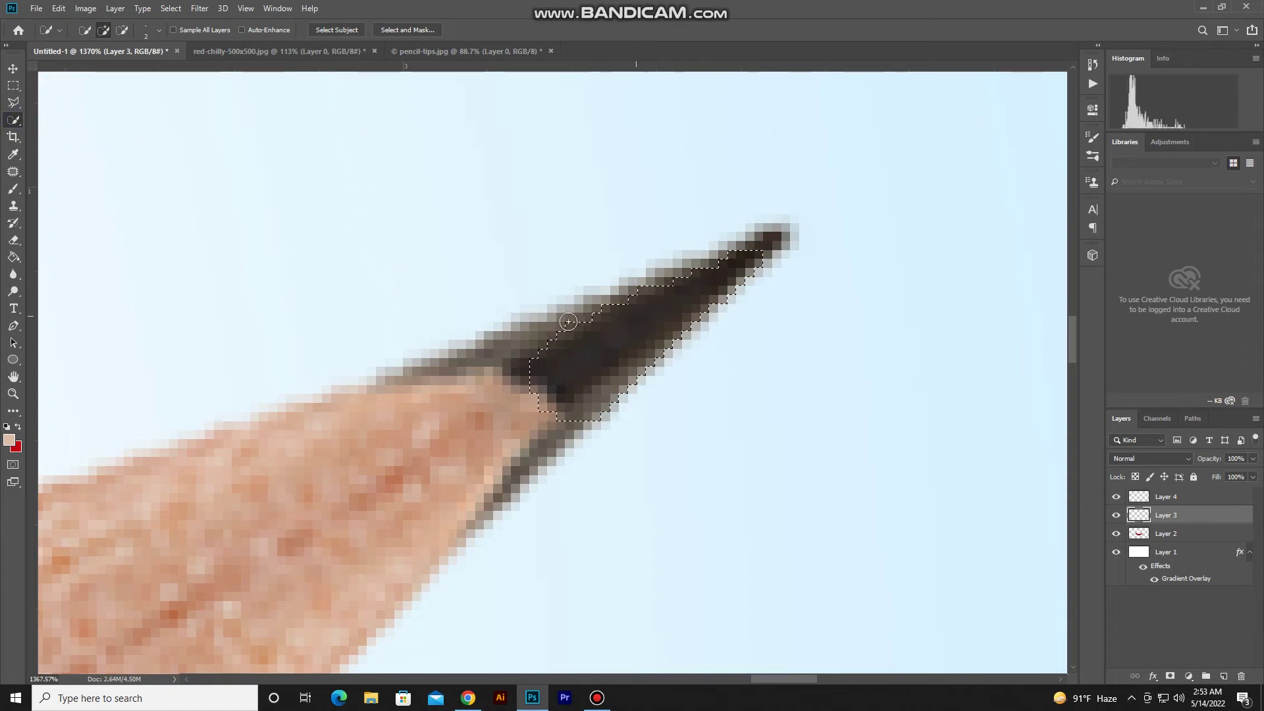
pyautogui.hotkey('ctrl', 'd')
pyautogui.click(13, 86)
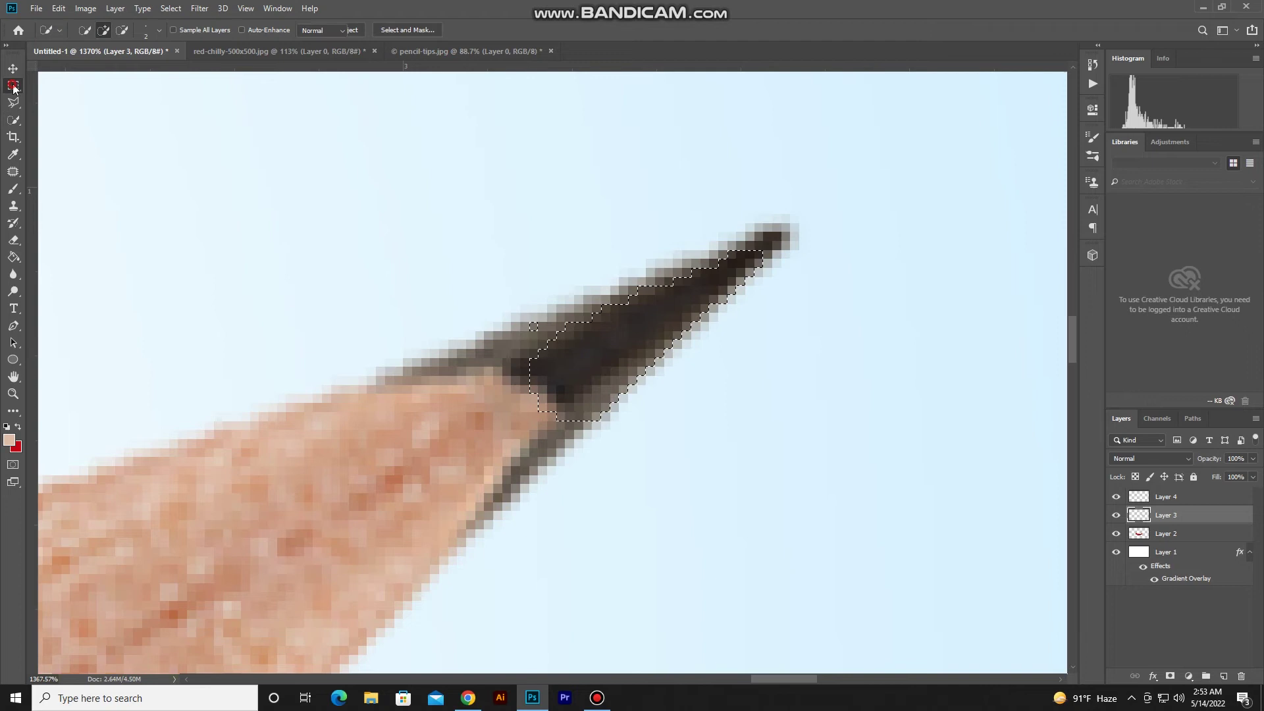
# With the Pen tool, start tracing a path along the graphite's base.
pyautogui.click(13, 325)
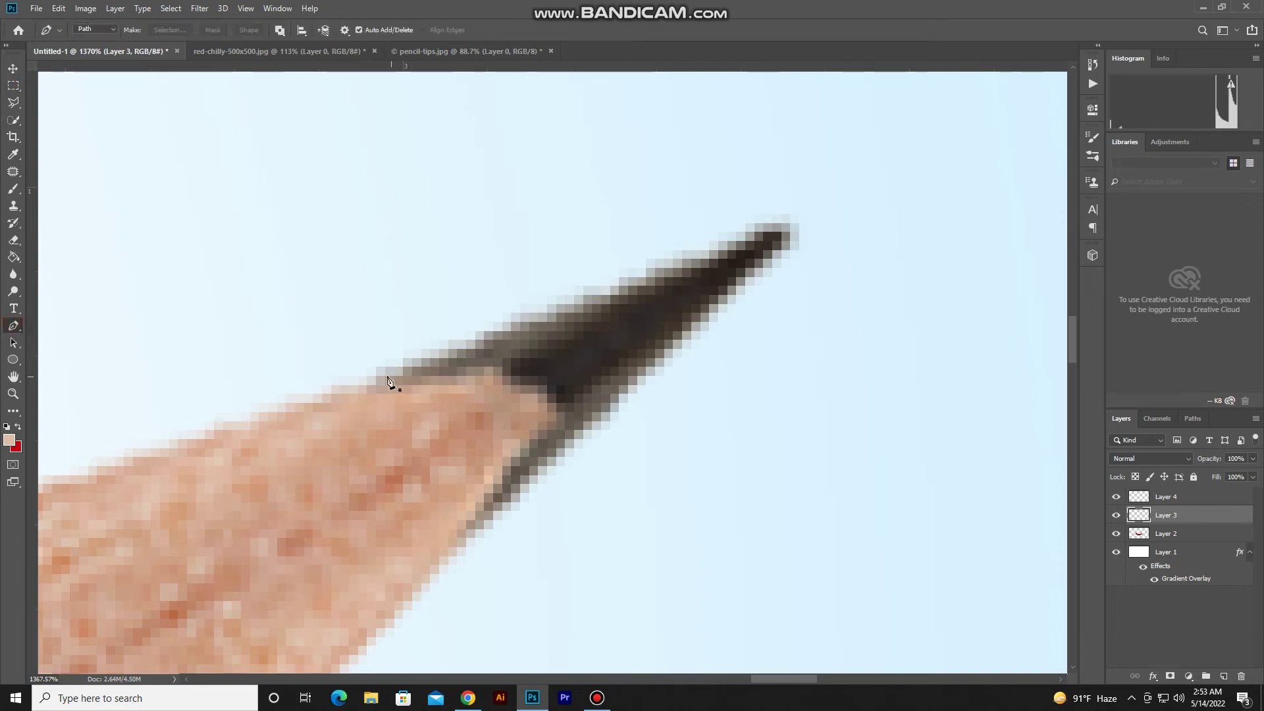
pyautogui.scroll(-2, 395, 411)
pyautogui.moveTo(454, 393); pyautogui.dragTo(552, 445)
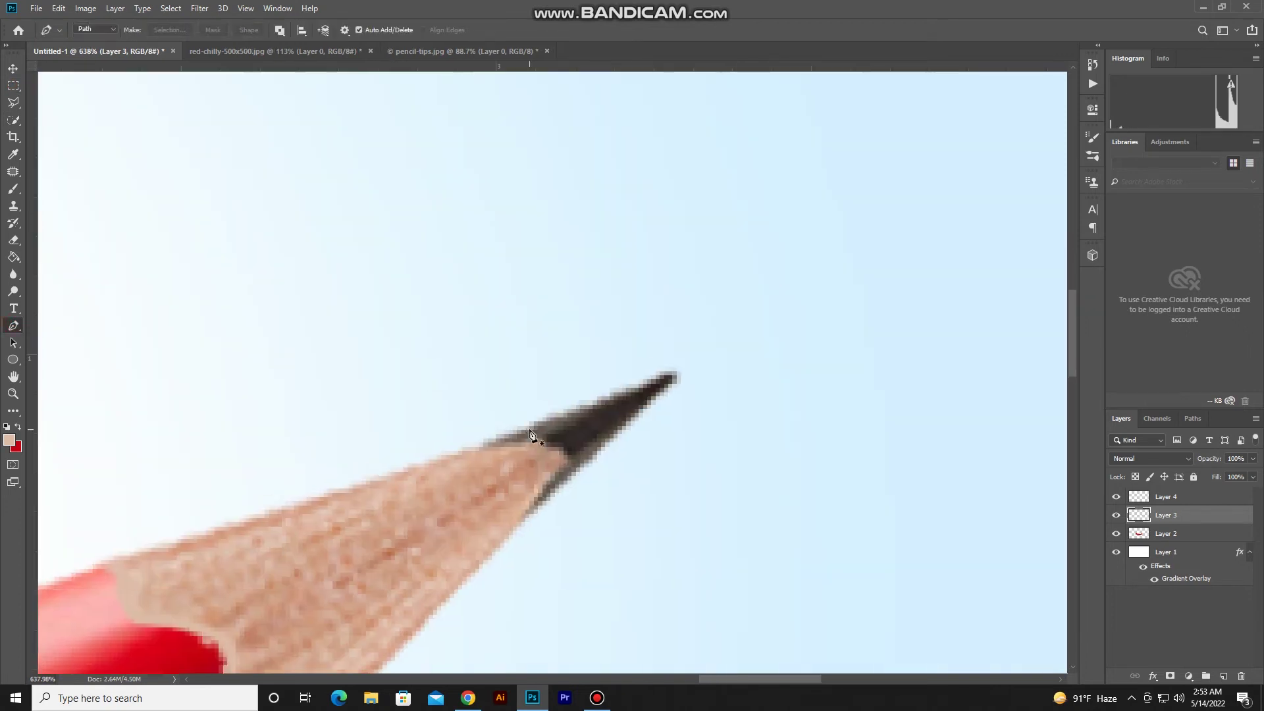
pyautogui.click(525, 518)
pyautogui.moveTo(533, 492); pyautogui.dragTo(538, 494)
pyautogui.click(567, 452)
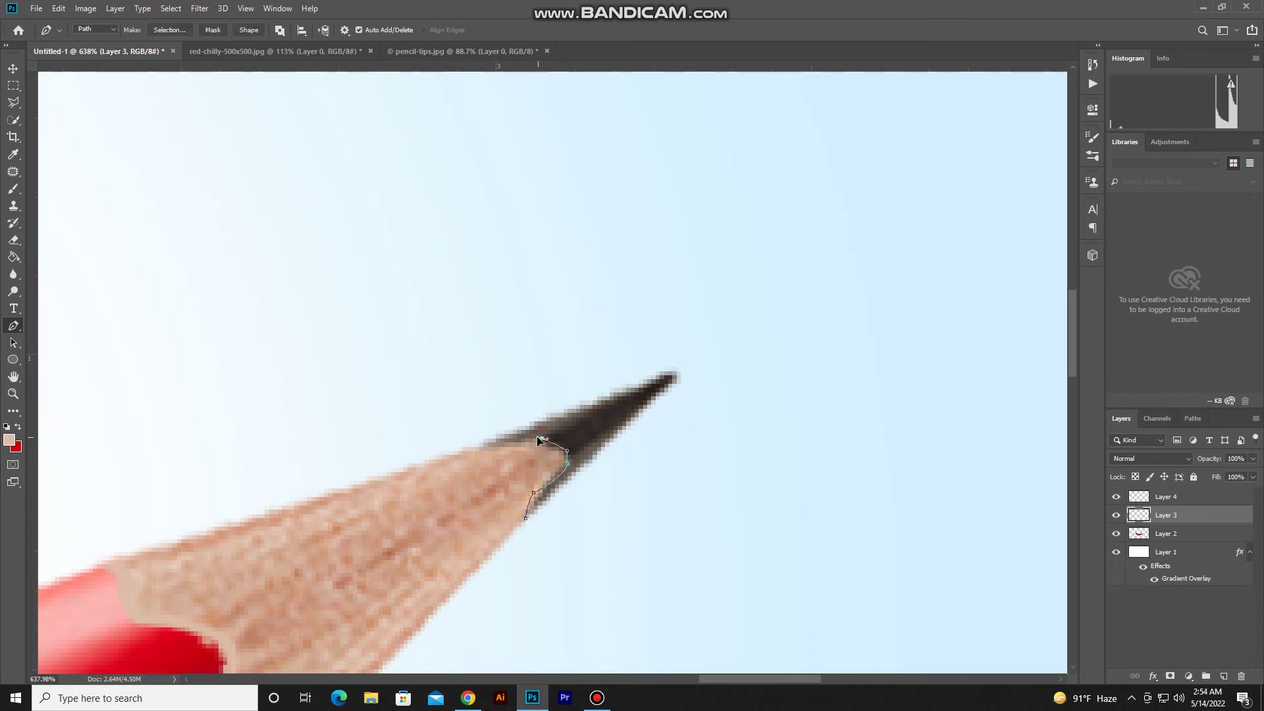
pyautogui.click(479, 448)
# Close the path around the graphite point and convert it into a selection with feather 0.
pyautogui.moveTo(591, 401); pyautogui.dragTo(676, 373)
pyautogui.click(662, 393)
pyautogui.click(554, 495)
pyautogui.click(527, 519)
pyautogui.rightClick(615, 277)
pyautogui.click(658, 333)
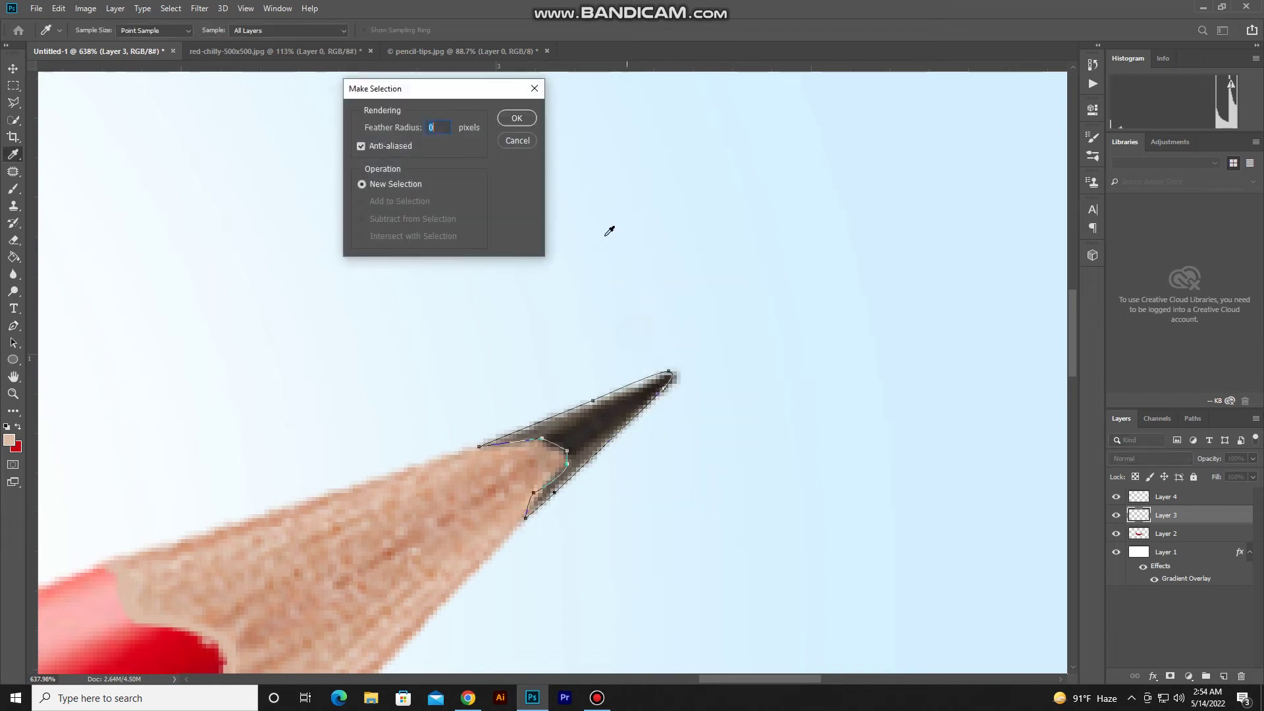
pyautogui.click(515, 119)
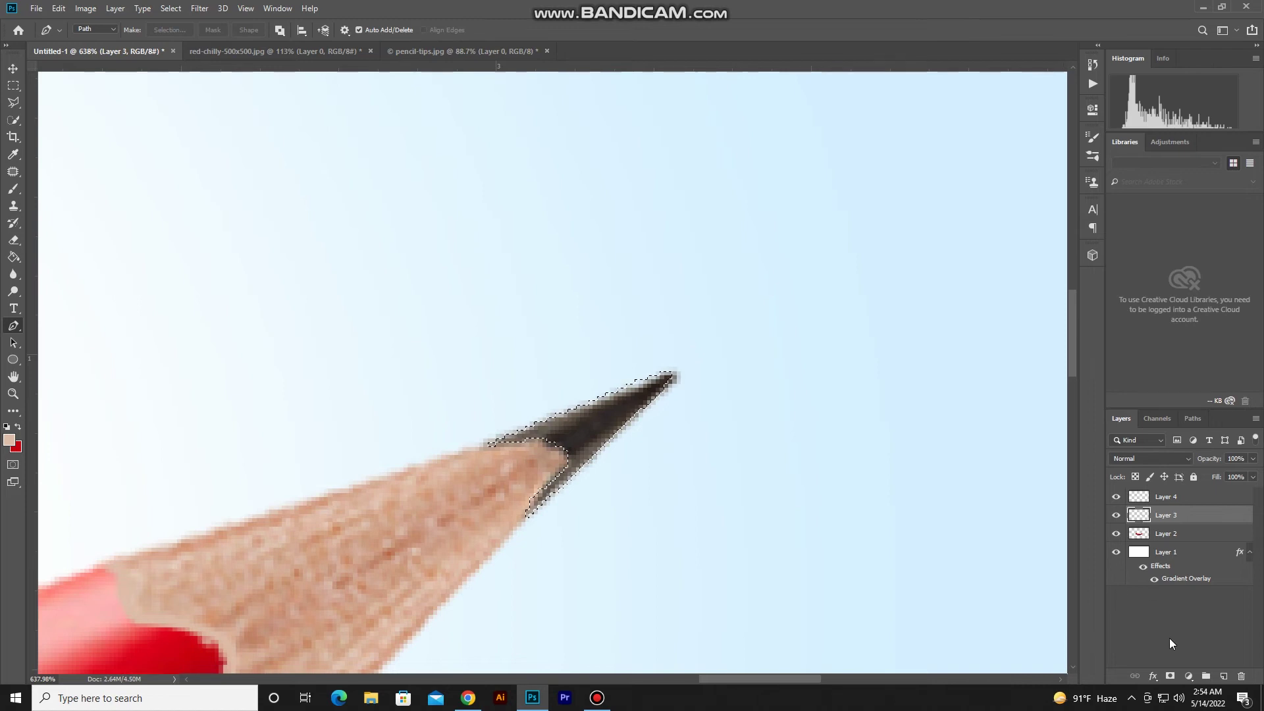
# On a new Layer 5, fill the graphite tip selection with the chilli's red, then deselect.
pyautogui.click(1224, 676)
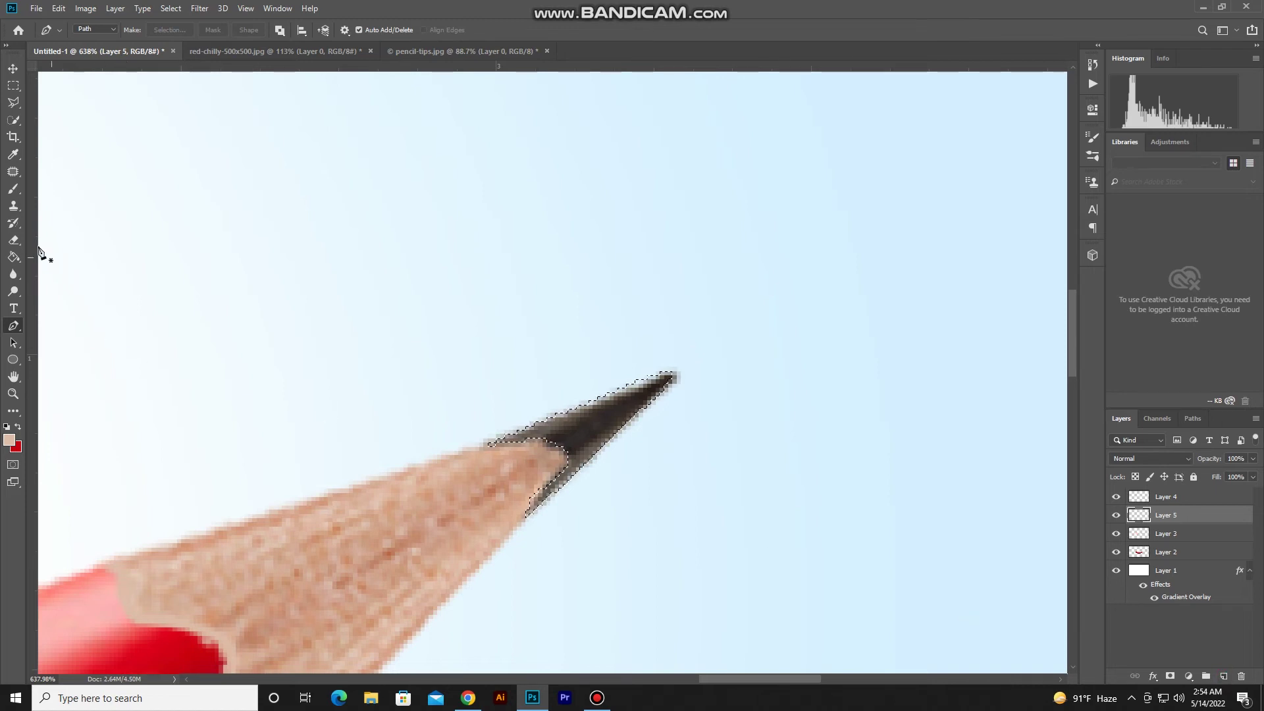
pyautogui.click(13, 154)
pyautogui.click(167, 651)
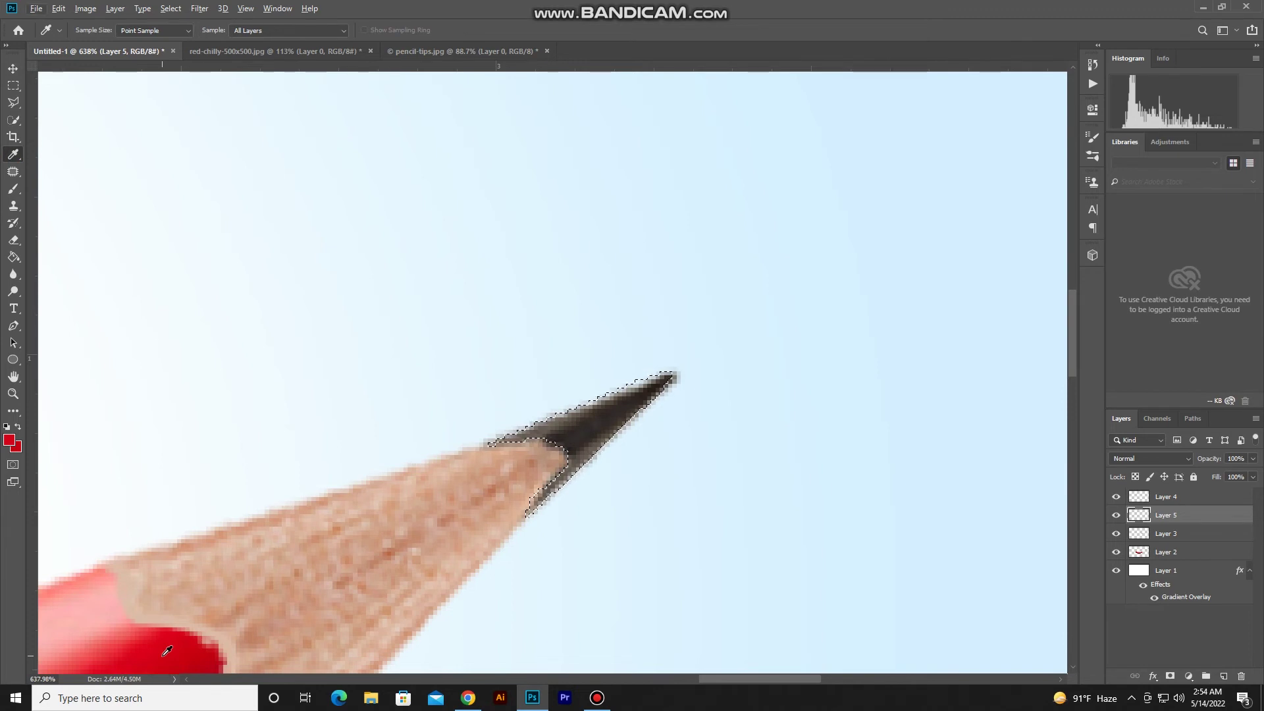
pyautogui.moveTo(13, 257); pyautogui.dragTo(43, 270)
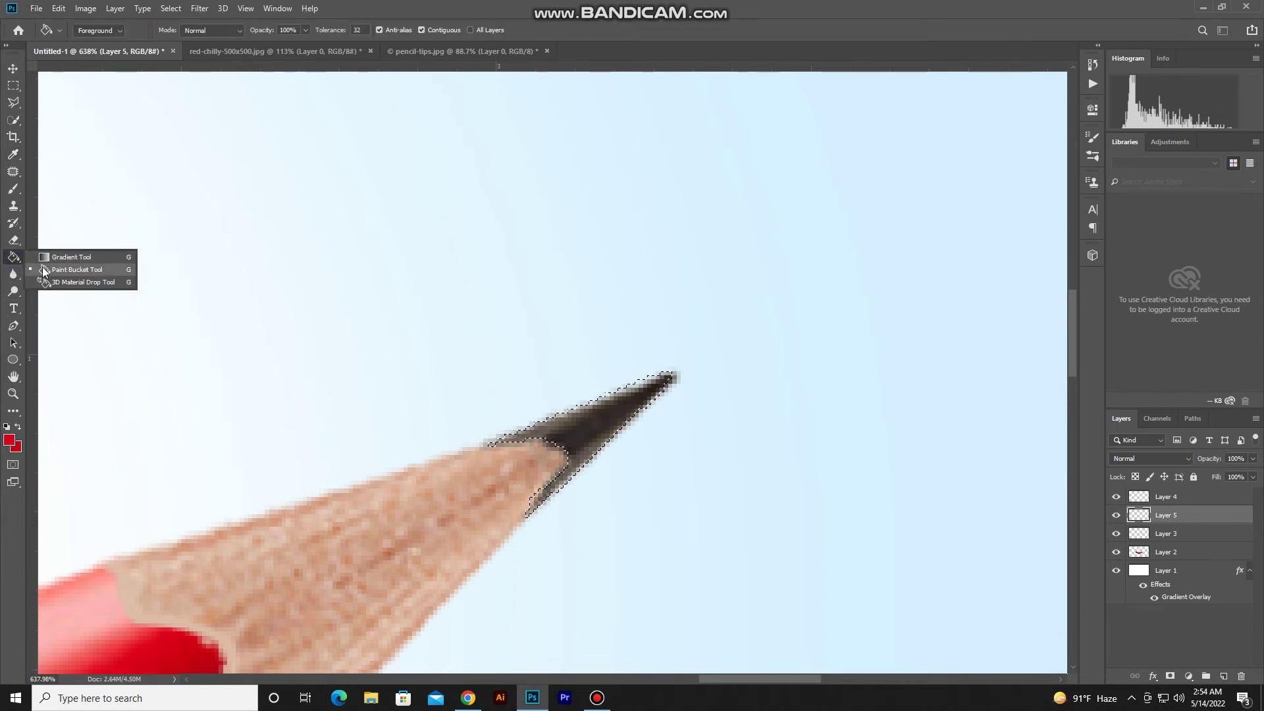
pyautogui.click(563, 429)
pyautogui.click(13, 85)
pyautogui.hotkey('ctrl', 'd')
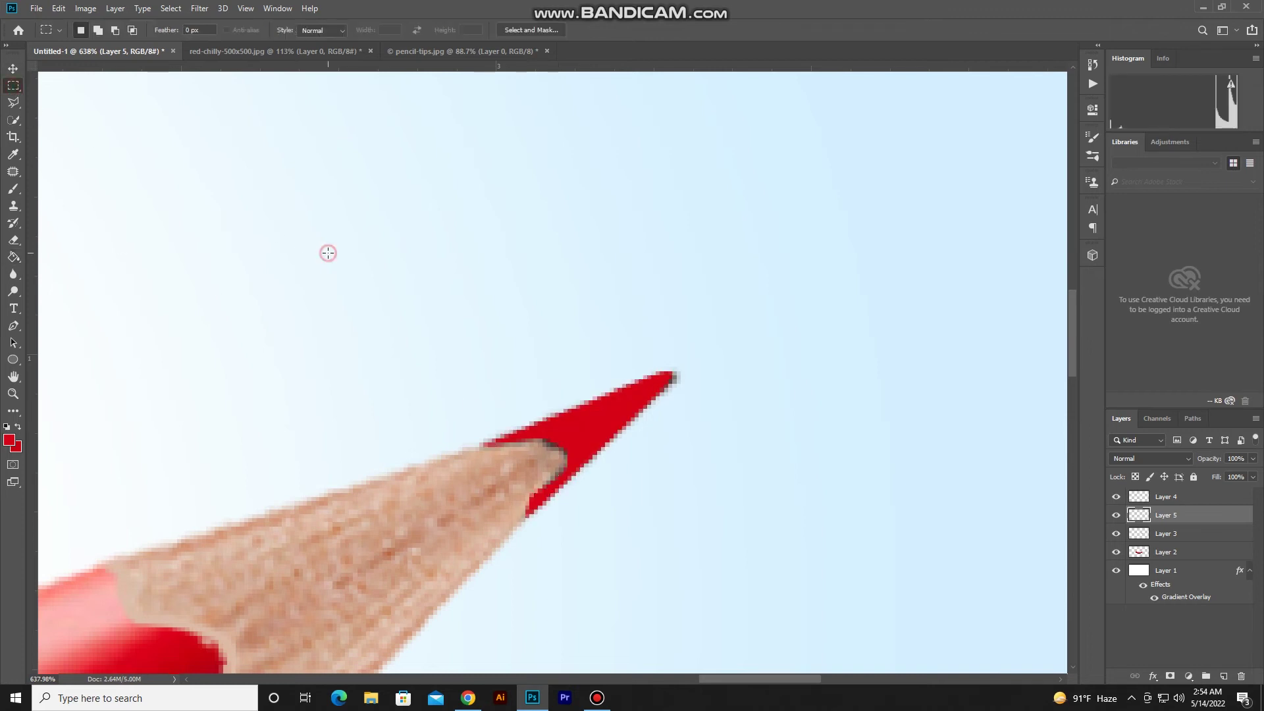
# Set Layer 5 to Hard Light blending at 80% opacity.
pyautogui.scroll(-3, 550, 366)
pyautogui.scroll(-2, 556, 369)
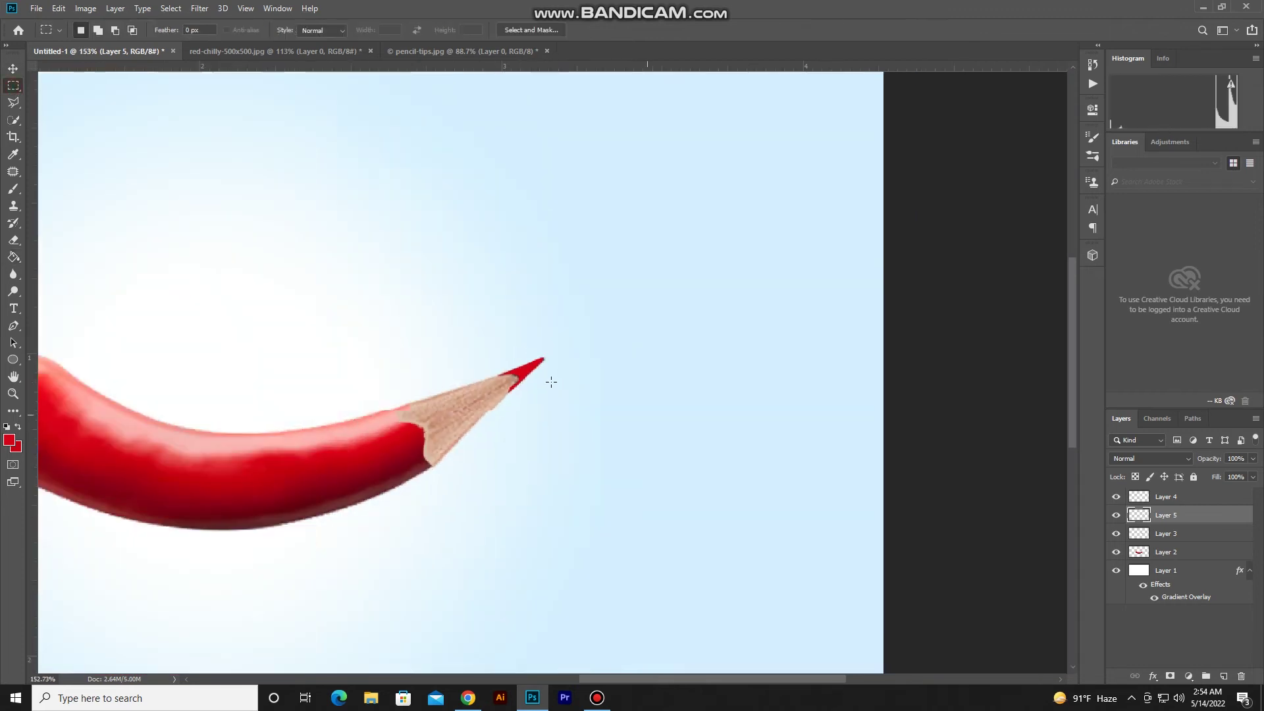
pyautogui.scroll(-2, 555, 384)
pyautogui.scroll(-1, 555, 384)
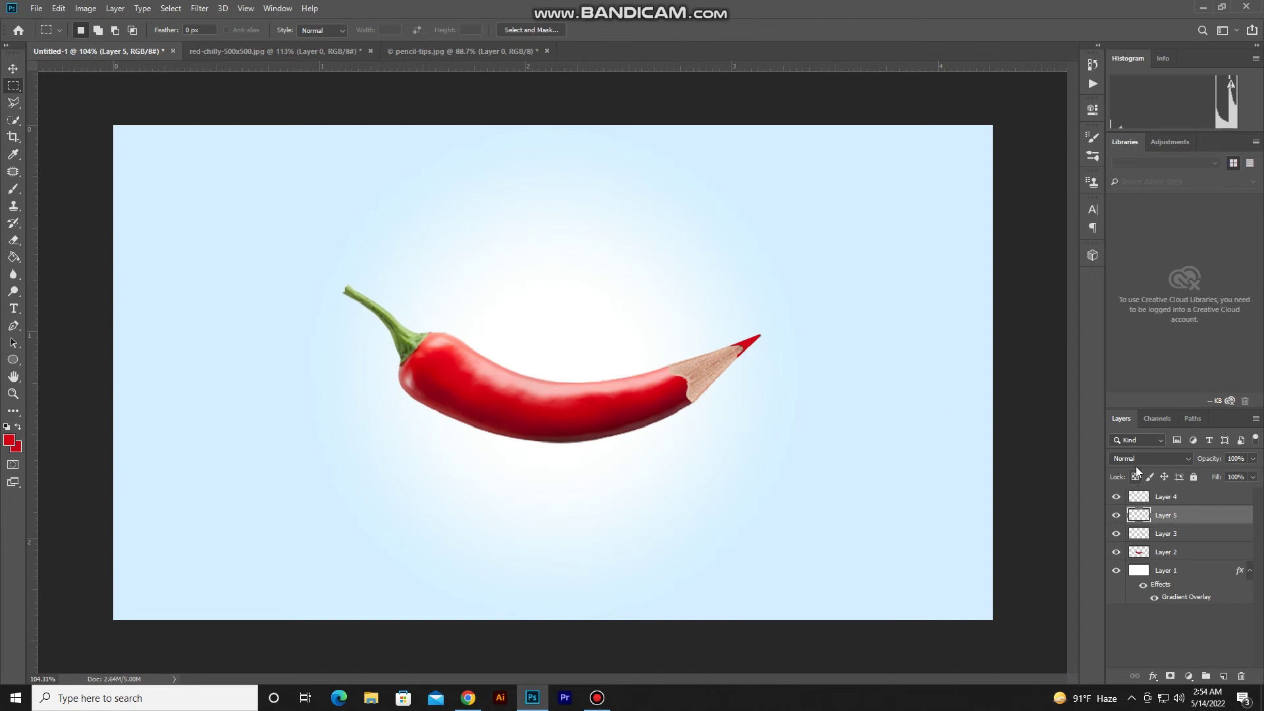
pyautogui.click(1138, 459)
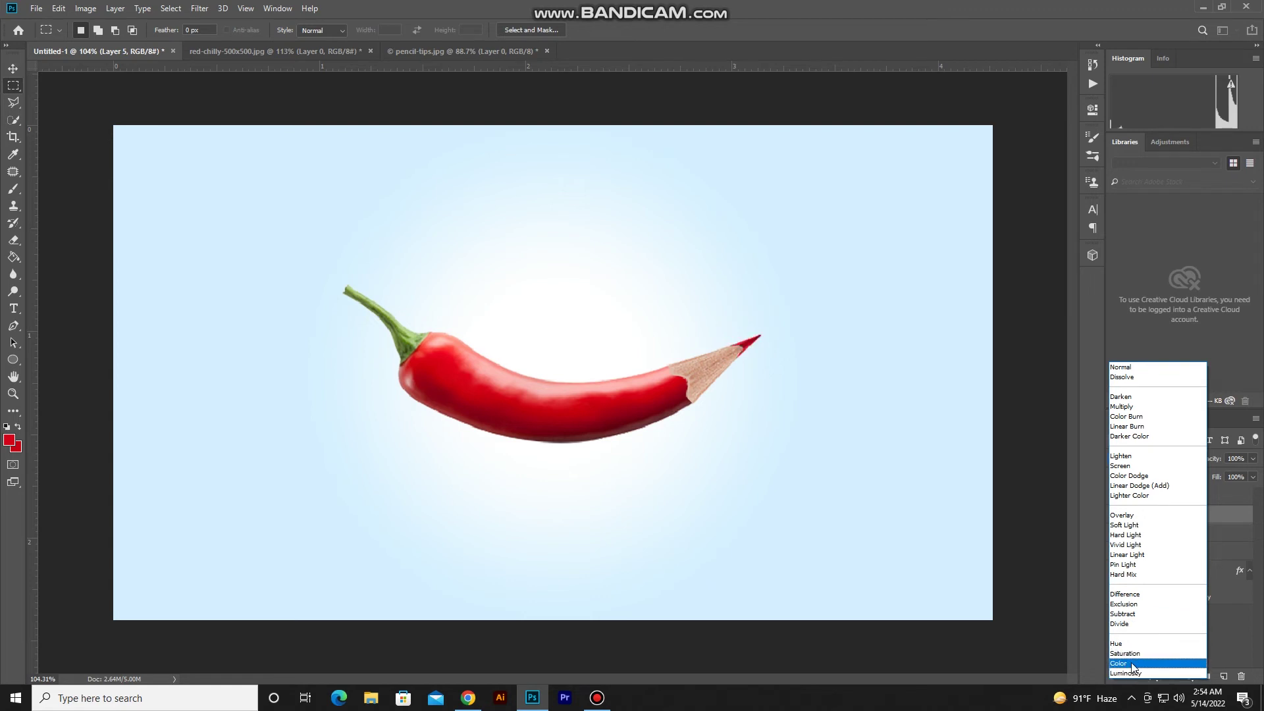
pyautogui.click(1129, 535)
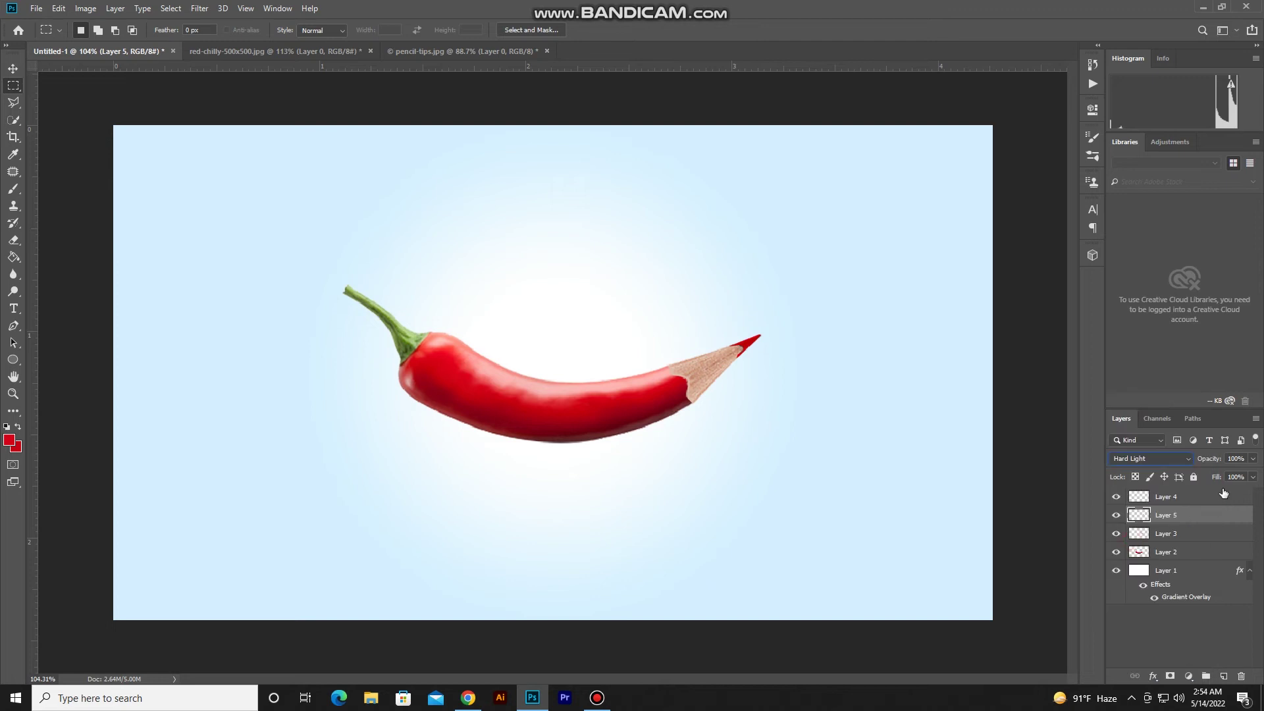
pyautogui.click(1251, 461)
# Lighten the red tip with Levels, raising the midtone gamma to 1.23.
pyautogui.hotkey('ctrl', 'l')
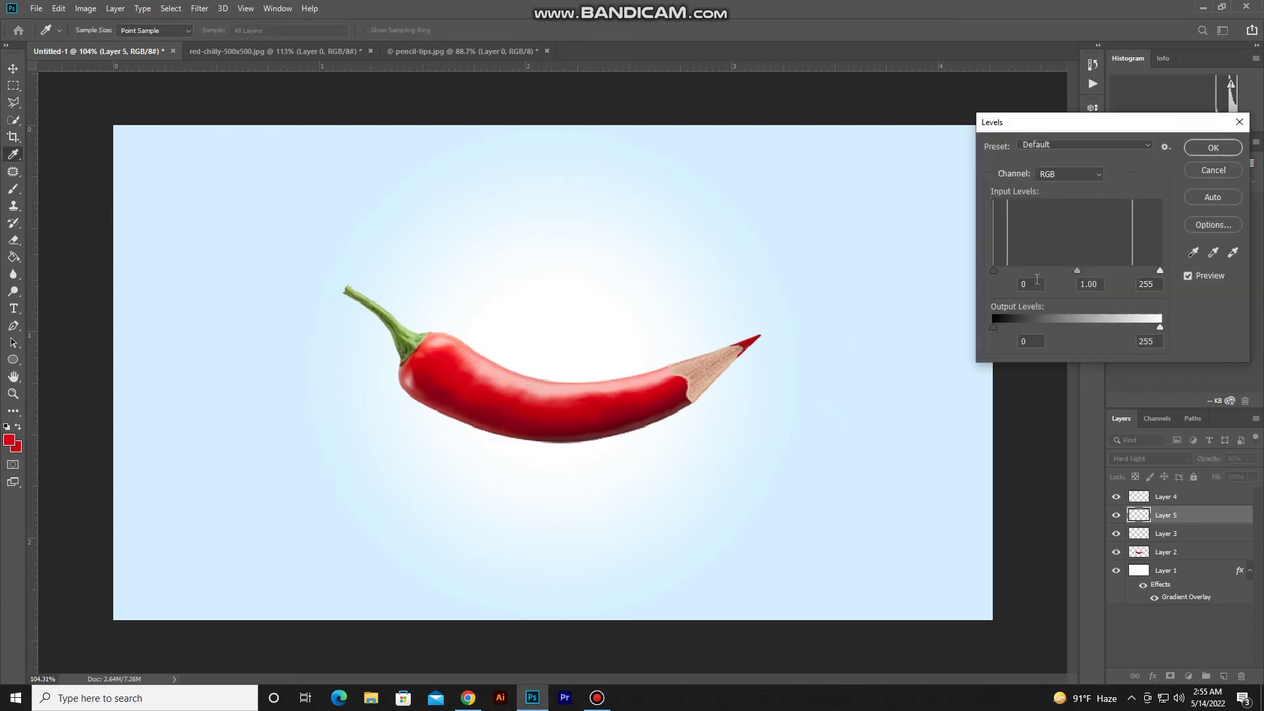
pyautogui.moveTo(1077, 270); pyautogui.dragTo(1065, 270)
pyautogui.click(1199, 151)
# Zoom into the red pencil tip and fill the notch along its edge with a size-2 red brush.
pyautogui.scroll(3, 755, 337)
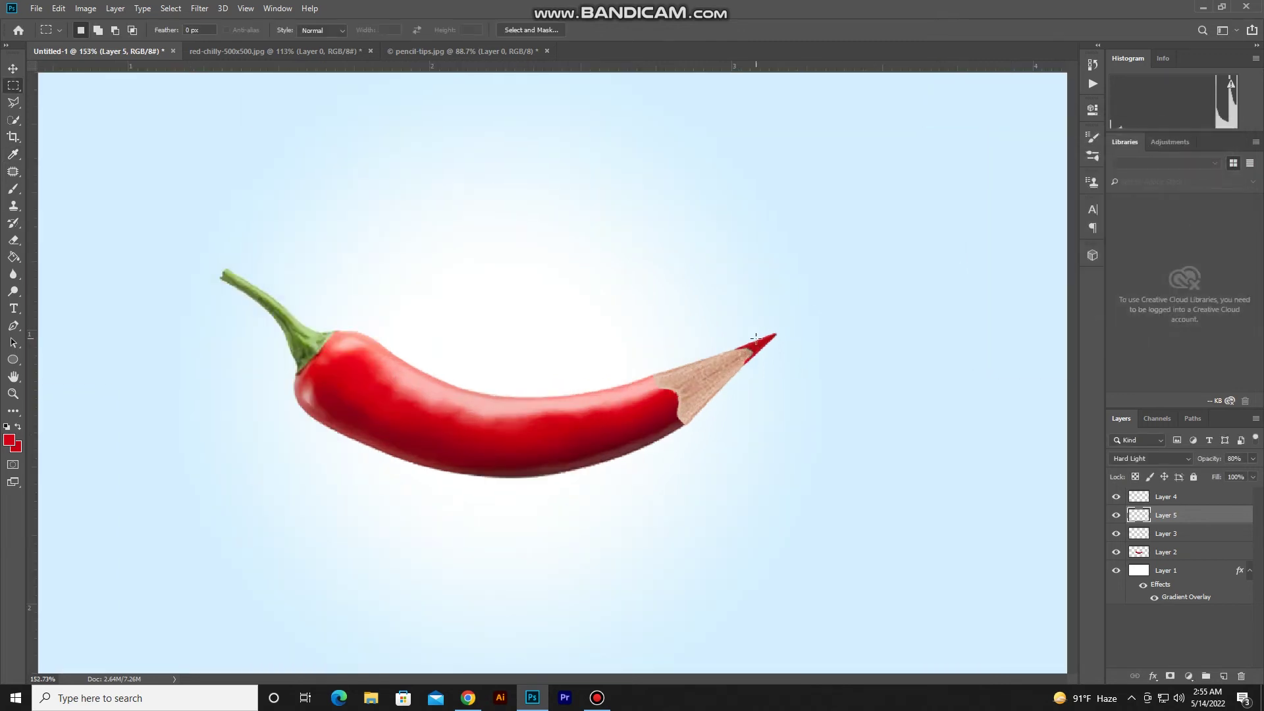
pyautogui.scroll(5, 755, 338)
pyautogui.scroll(4, 760, 339)
pyautogui.scroll(5, 770, 342)
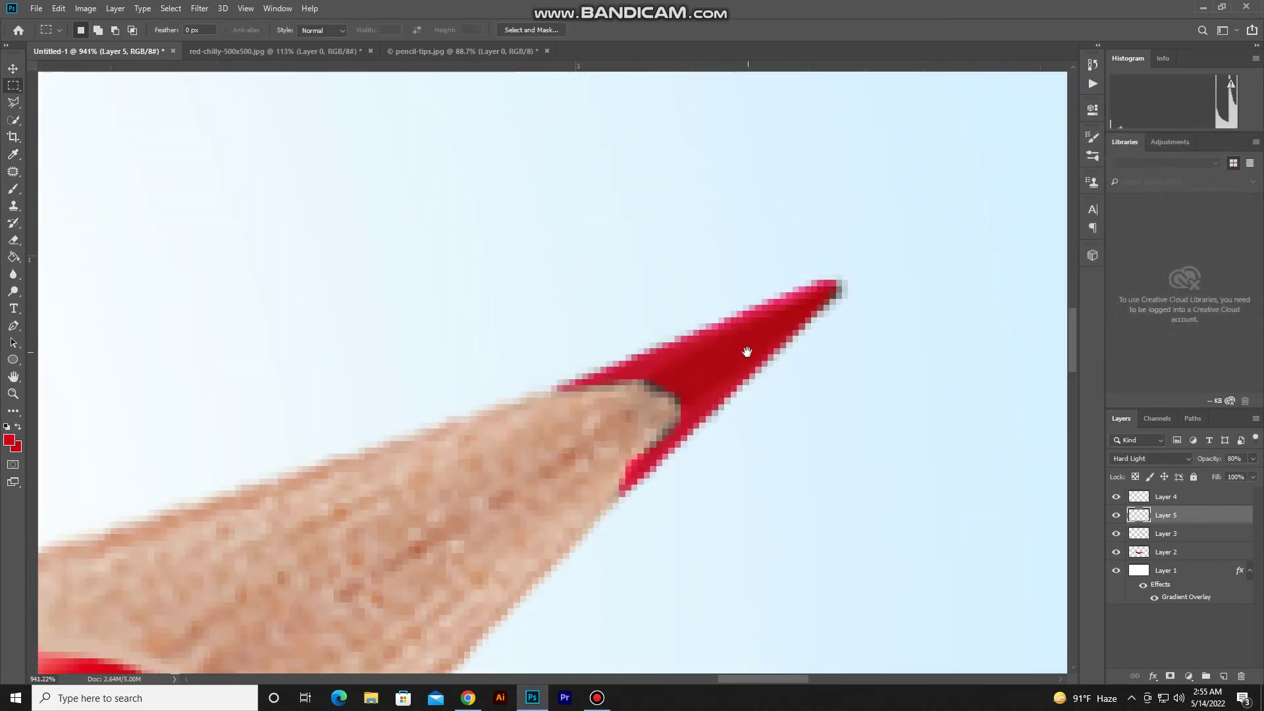
pyautogui.moveTo(746, 352); pyautogui.dragTo(723, 353)
pyautogui.click(12, 68)
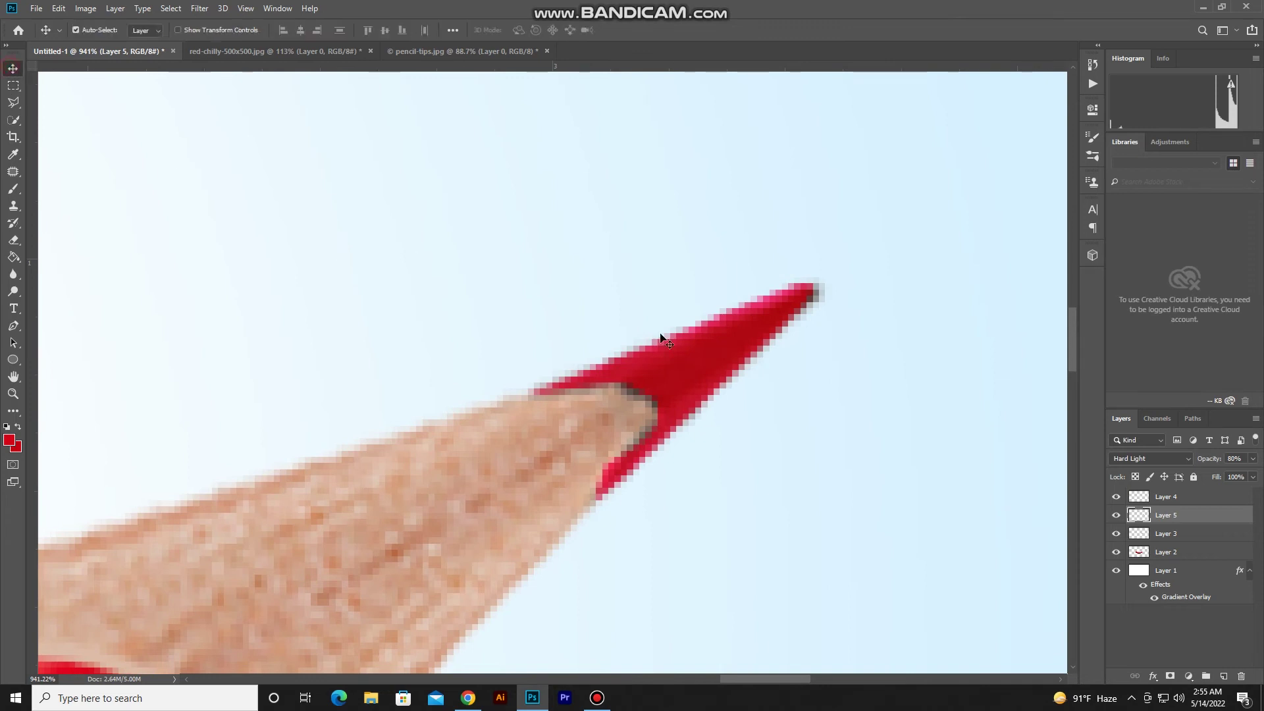
pyautogui.click(13, 189)
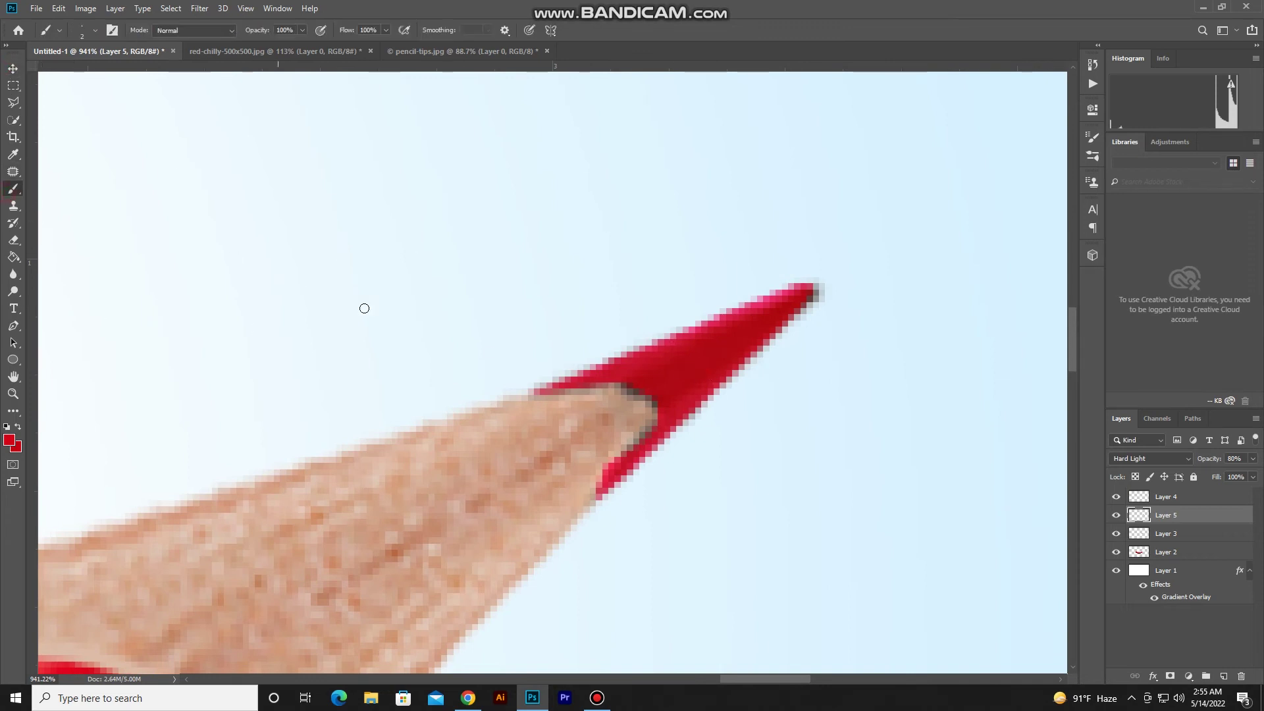
pyautogui.moveTo(652, 400); pyautogui.dragTo(641, 441)
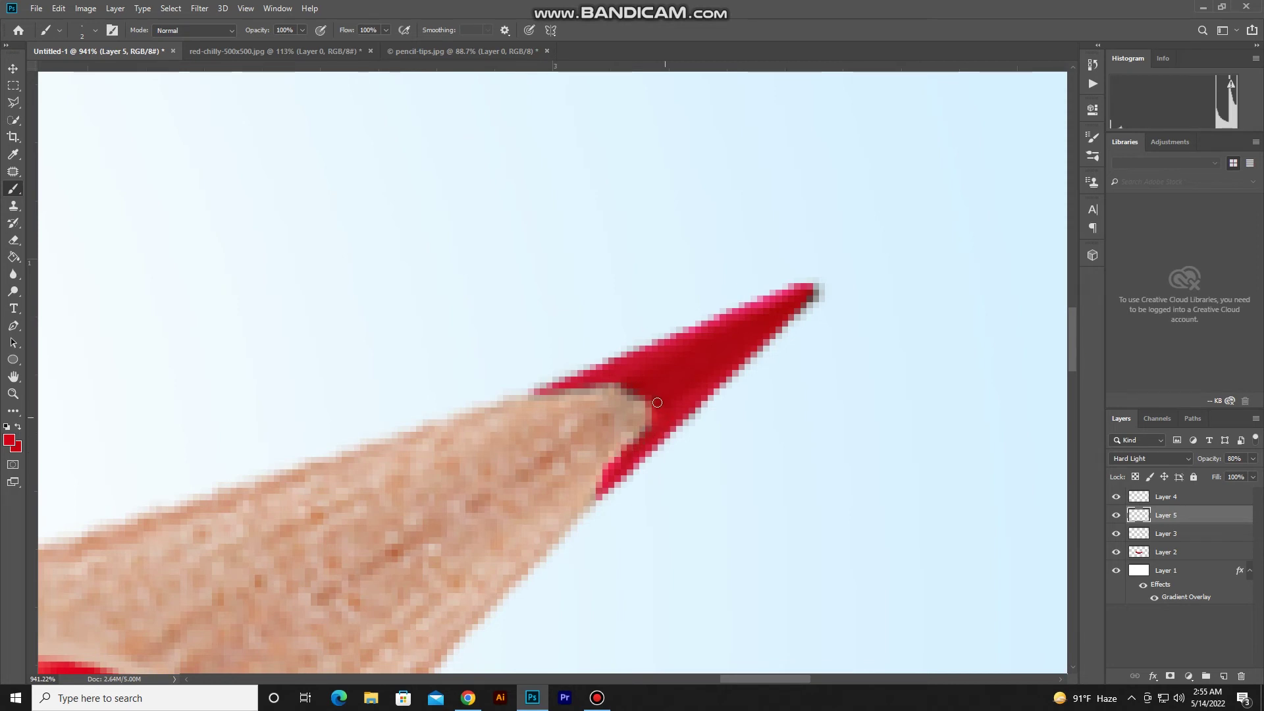
# Paint over gaps near the tip's point and smooth the red edge where it meets the wood.
pyautogui.moveTo(810, 297); pyautogui.dragTo(812, 292)
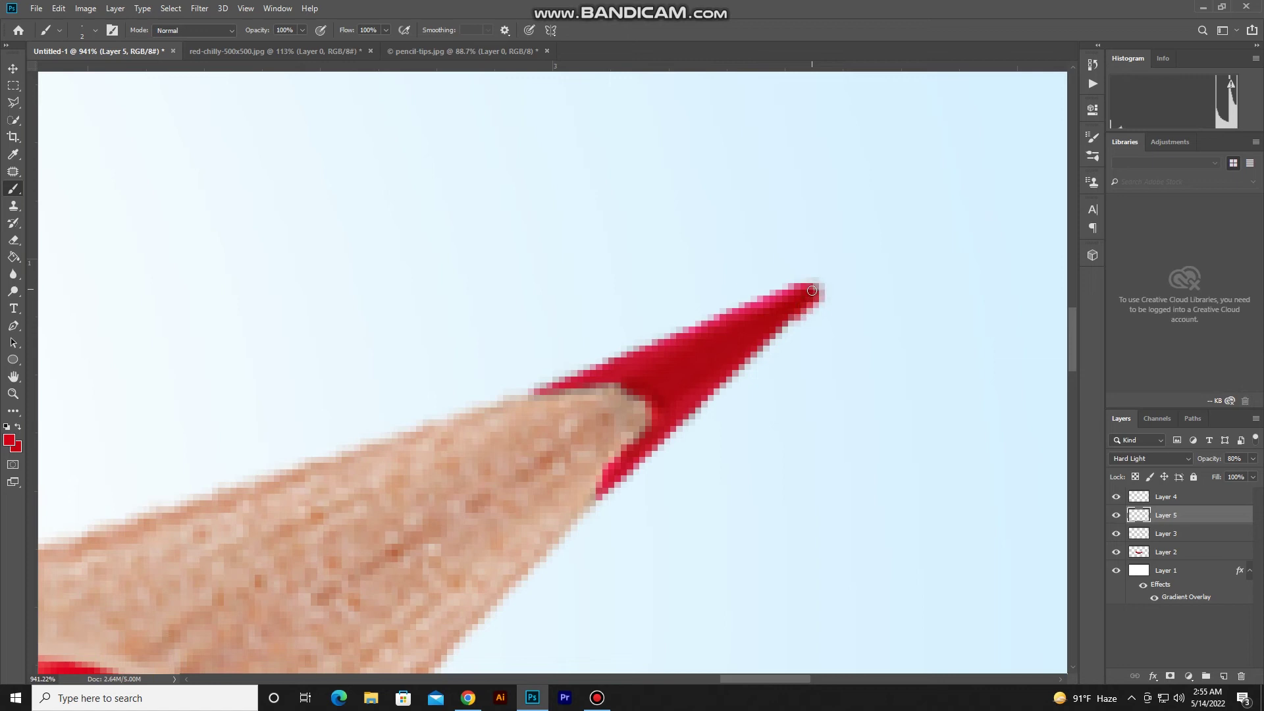
pyautogui.scroll(-3, 809, 296)
pyautogui.scroll(-2, 806, 309)
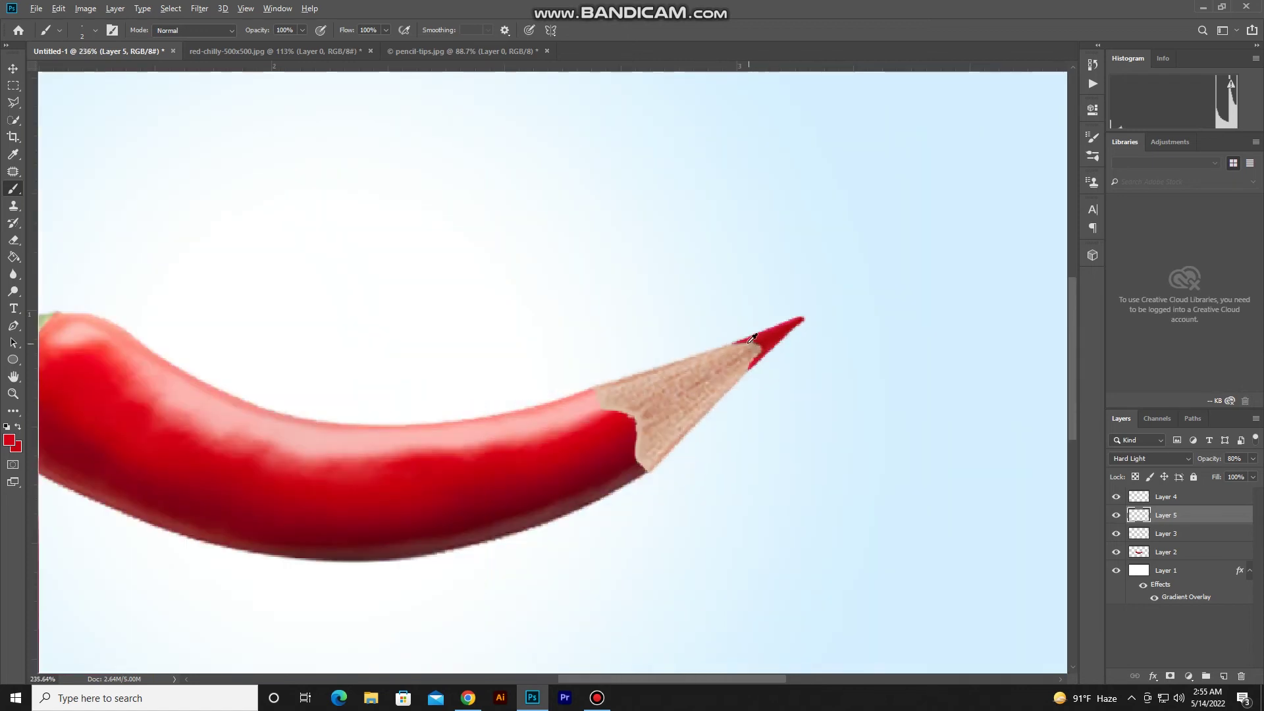
pyautogui.scroll(3, 752, 338)
pyautogui.scroll(3, 752, 333)
pyautogui.moveTo(753, 324); pyautogui.dragTo(766, 331)
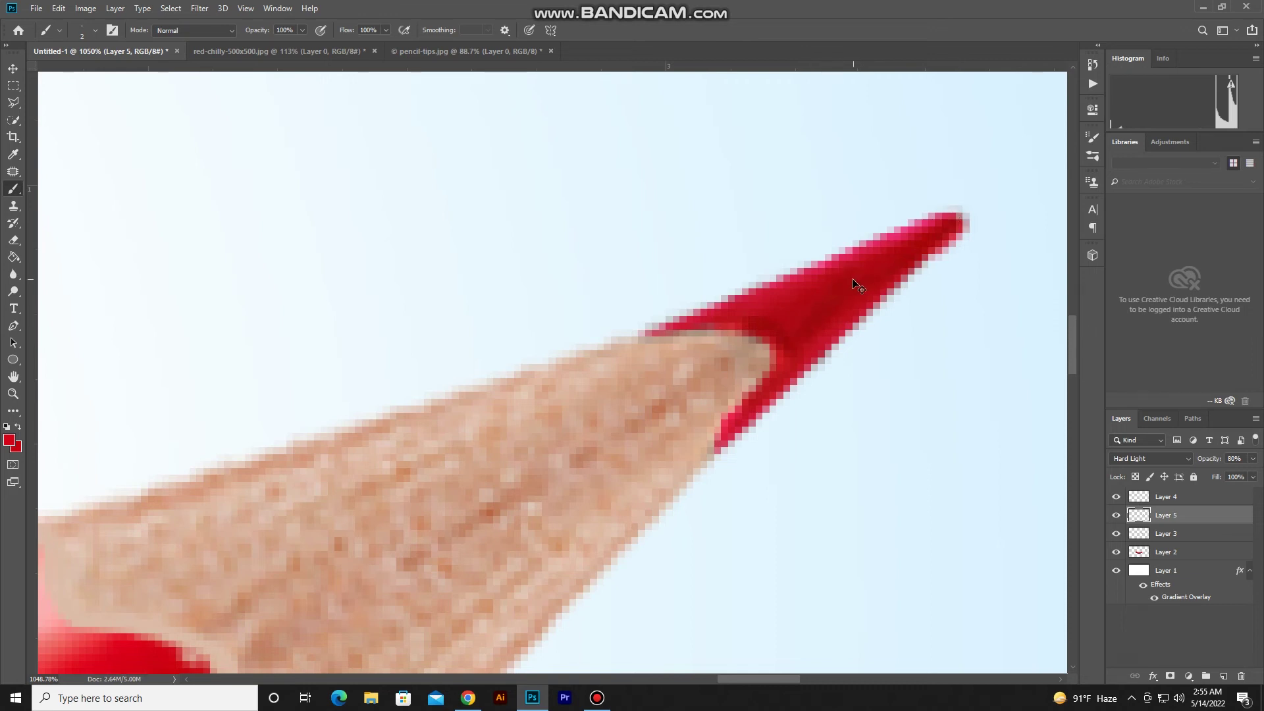
pyautogui.press(']')
pyautogui.press(']')
pyautogui.press(']')
# Zoom back out to view the whole chilli-pencil image.
pyautogui.click(14, 85)
pyautogui.scroll(-5, 594, 492)
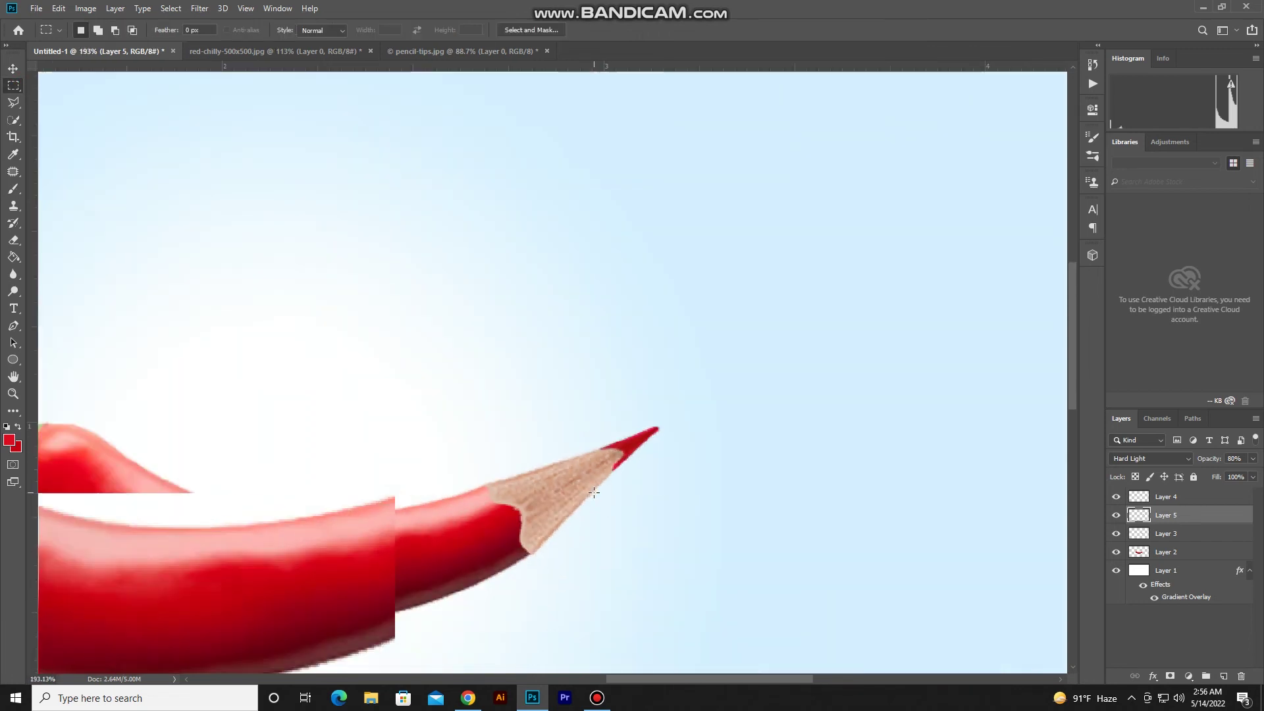
pyautogui.scroll(-2, 594, 492)
pyautogui.scroll(-2, 599, 493)
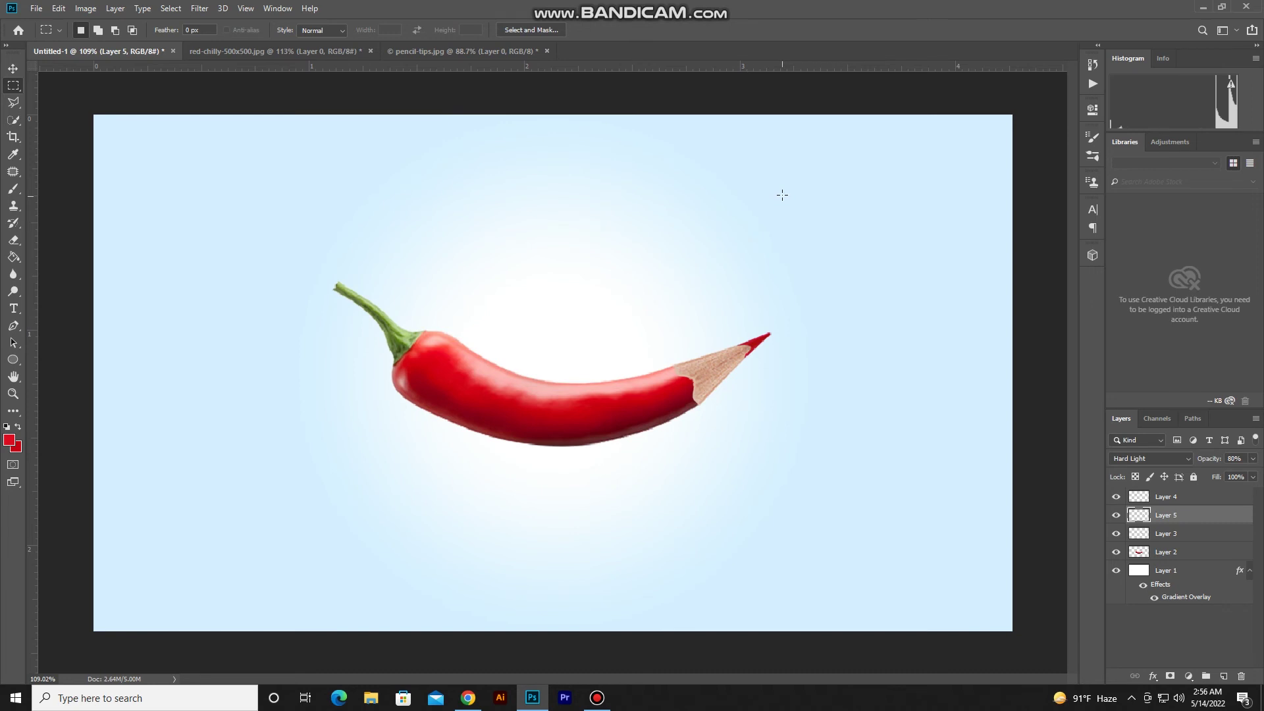
# Set the foreground painting colour to black (000000).
pyautogui.rightClick(11, 86)
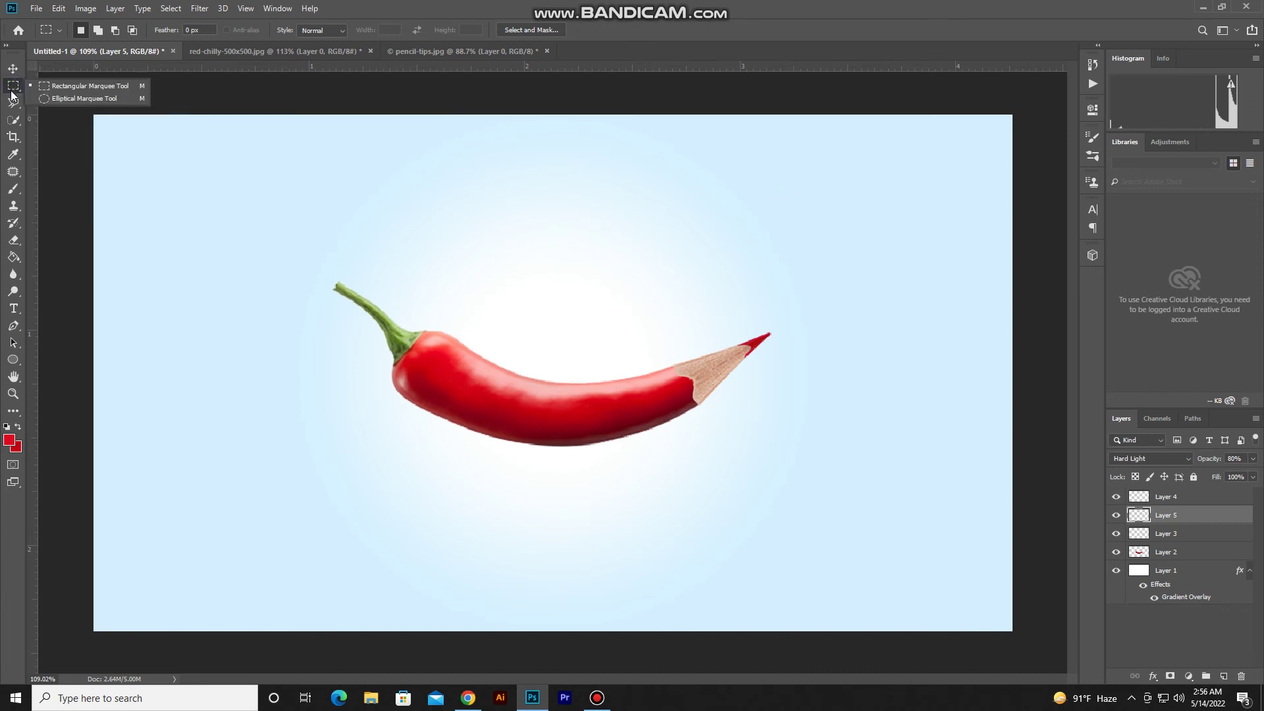
pyautogui.click(14, 188)
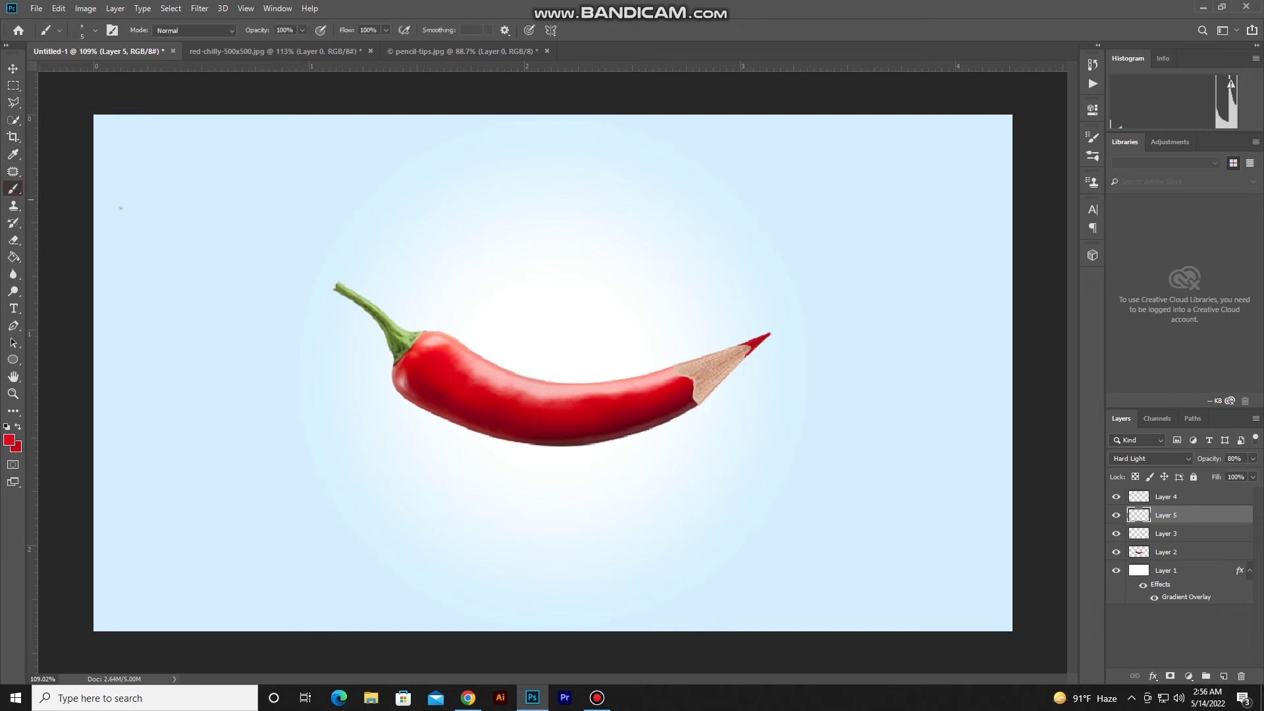
pyautogui.click(8, 440)
pyautogui.write('000000')
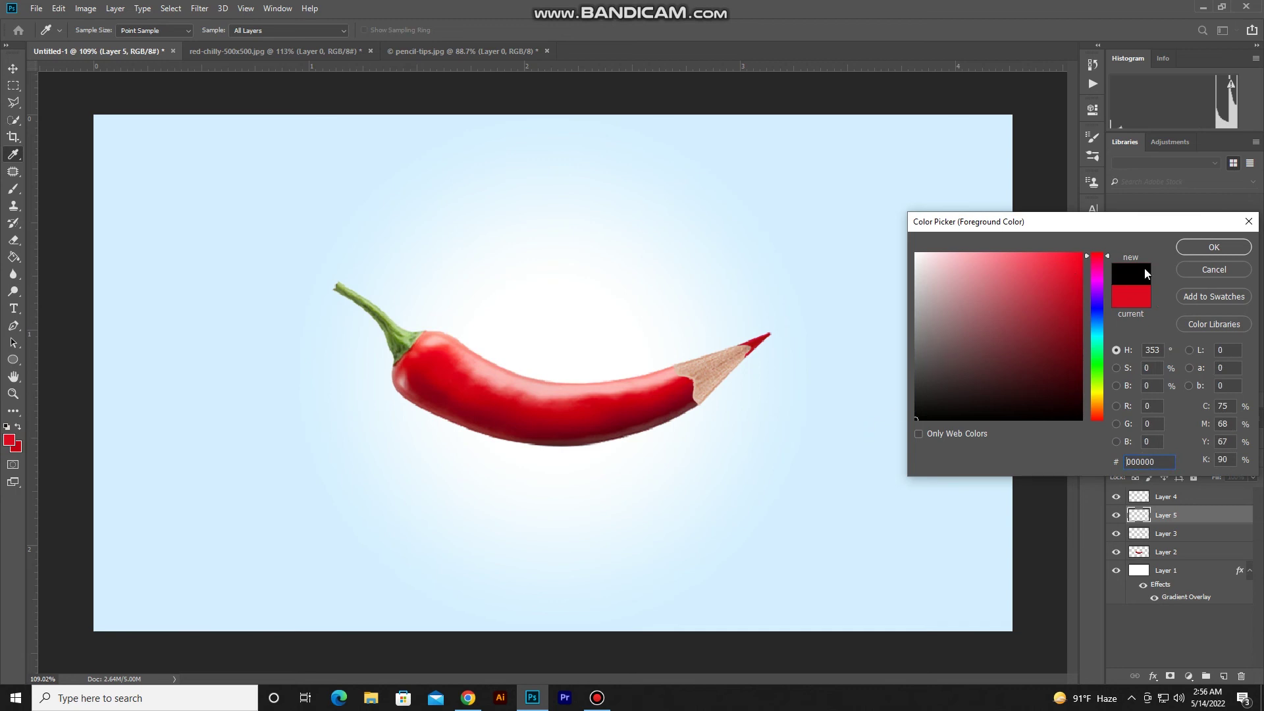
pyautogui.click(1213, 247)
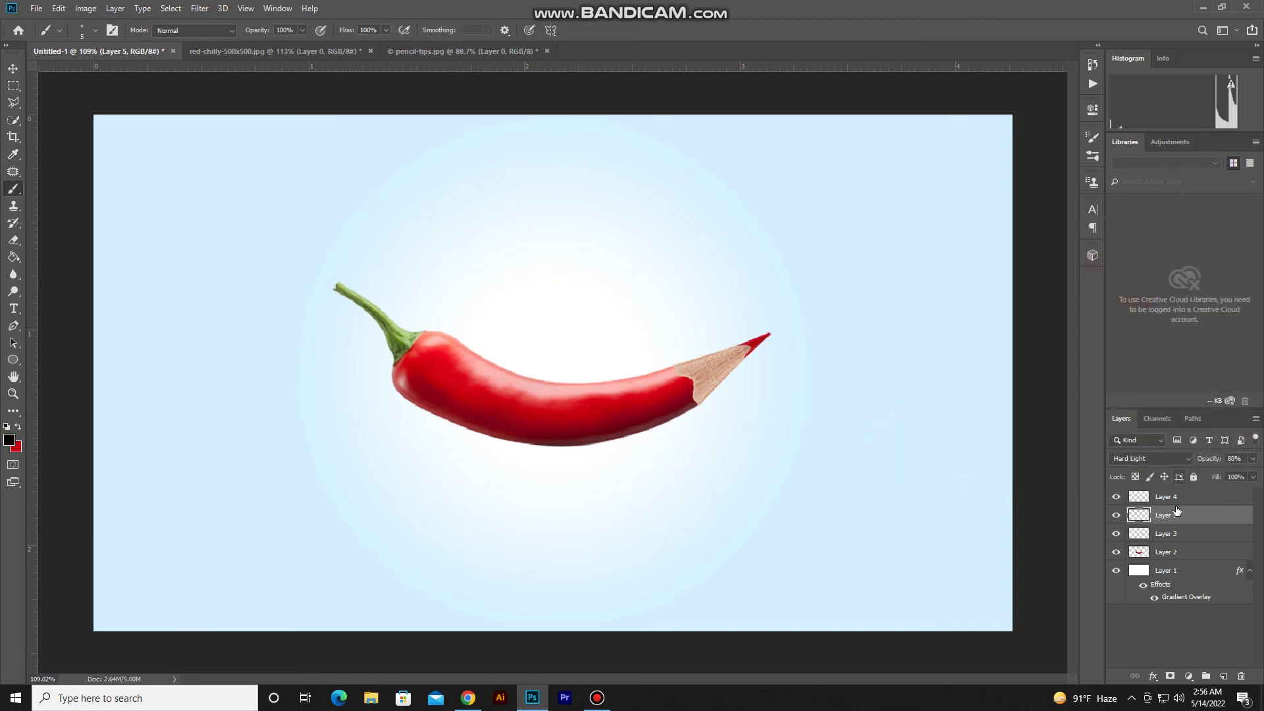
# Add a new empty Layer 6 directly above the gradient background Layer 1.
pyautogui.click(1169, 570)
pyautogui.click(1226, 674)
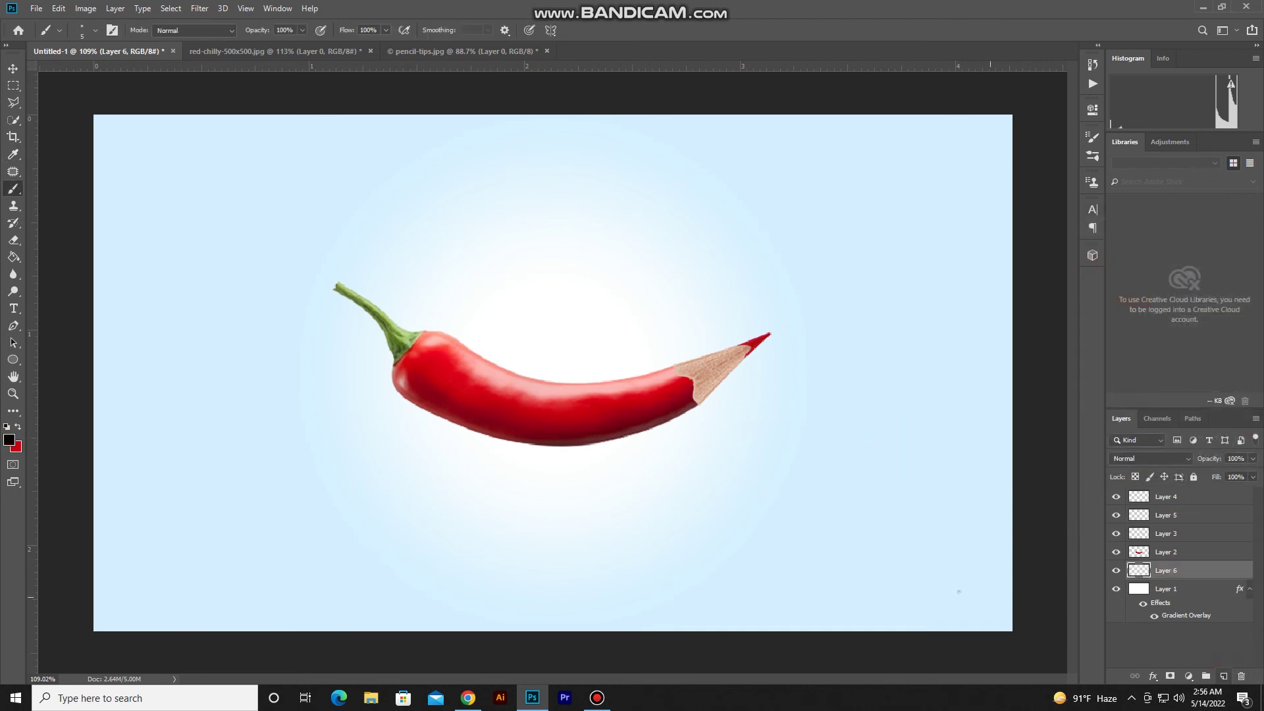
pyautogui.click(95, 31)
# Set the soft brush to 464 px and paint a large black blob under the chilli.
pyautogui.moveTo(118, 73); pyautogui.dragTo(136, 73)
pyautogui.click(147, 72)
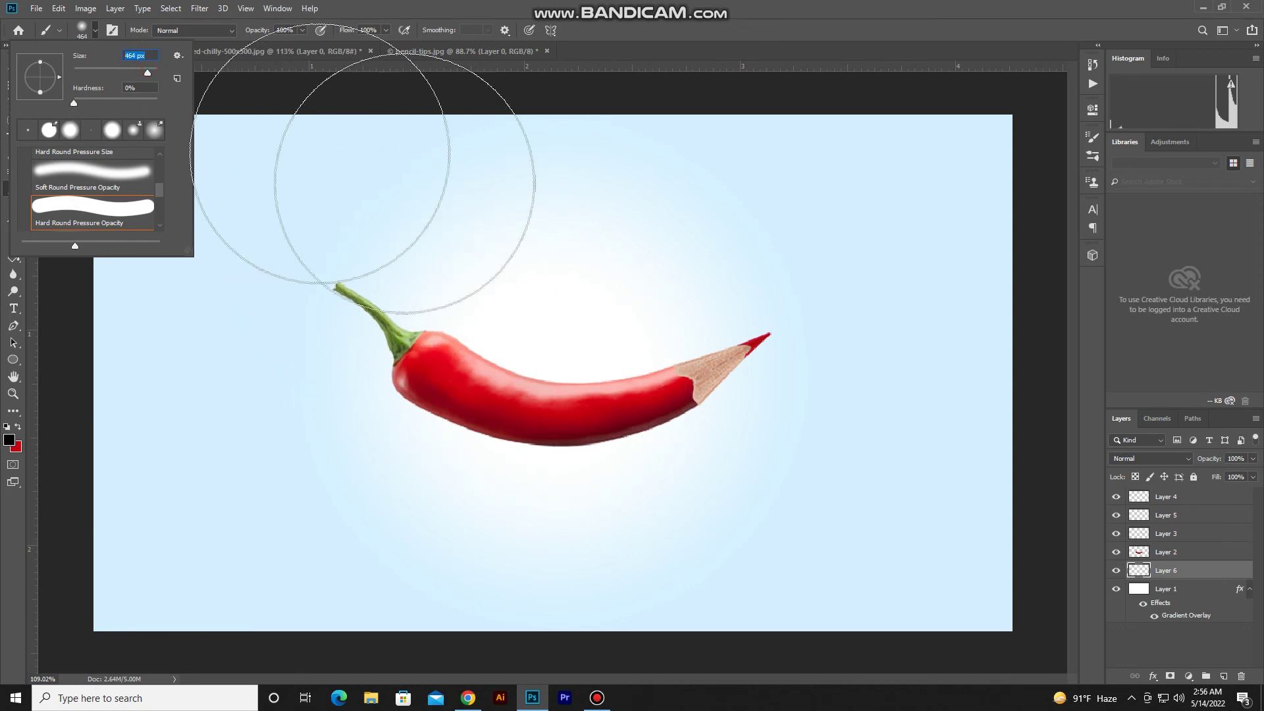
pyautogui.click(568, 377)
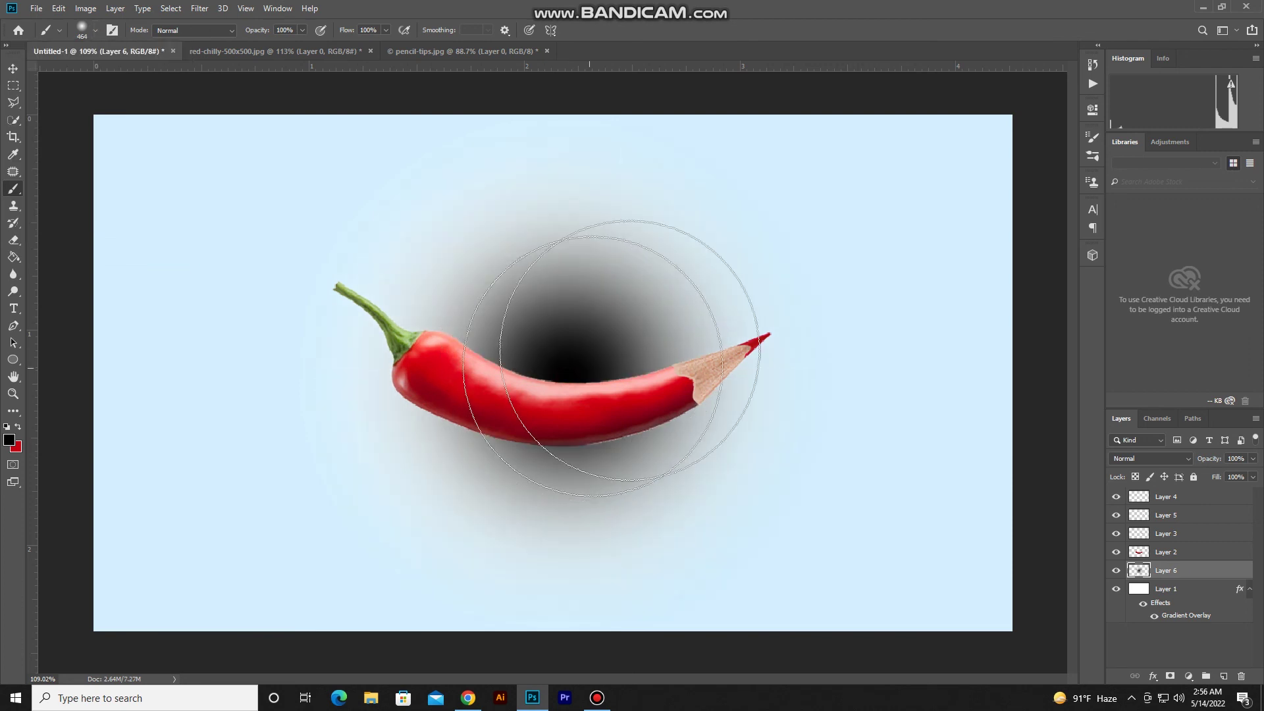
# Squash the black blob into a flat ellipse beneath the chilli, nudged slightly up and left.
pyautogui.hotkey('ctrl', 't')
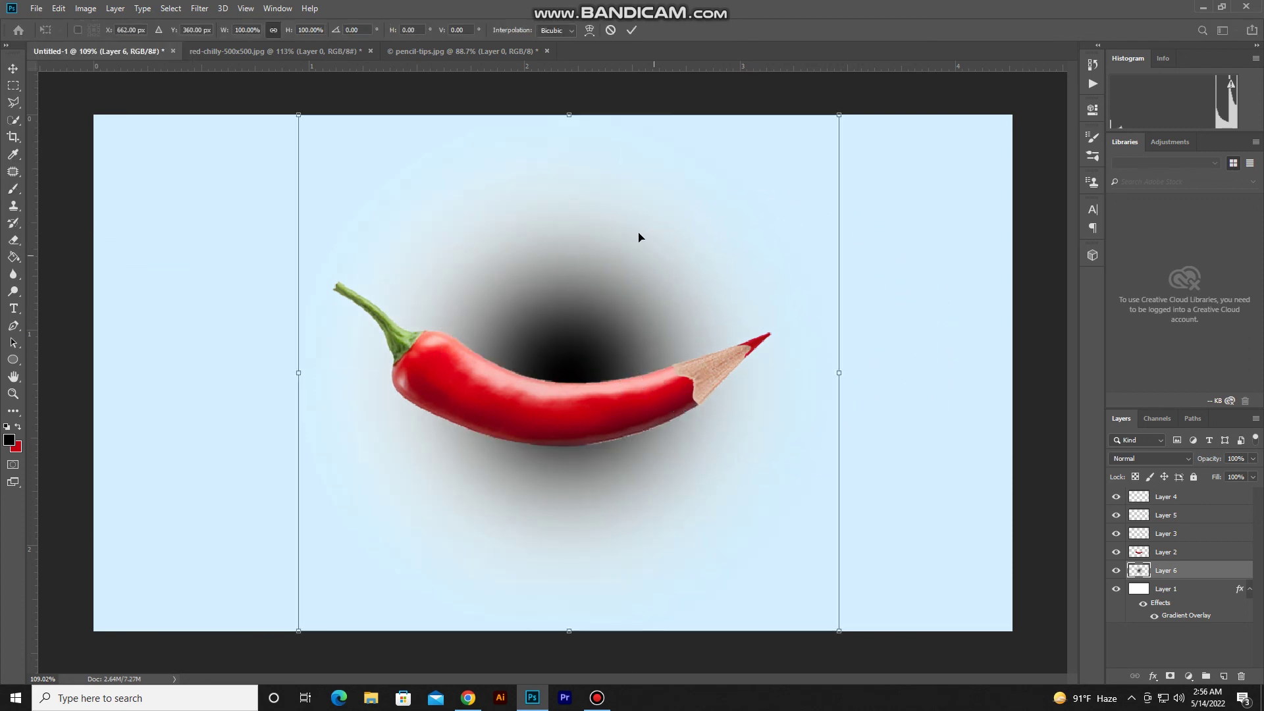
pyautogui.rightClick(570, 119)
pyautogui.click(582, 141)
pyautogui.moveTo(569, 115)
pyautogui.mouseDown()
pyautogui.moveTo(573, 604)
pyautogui.moveTo(575, 462)
pyautogui.mouseUp()
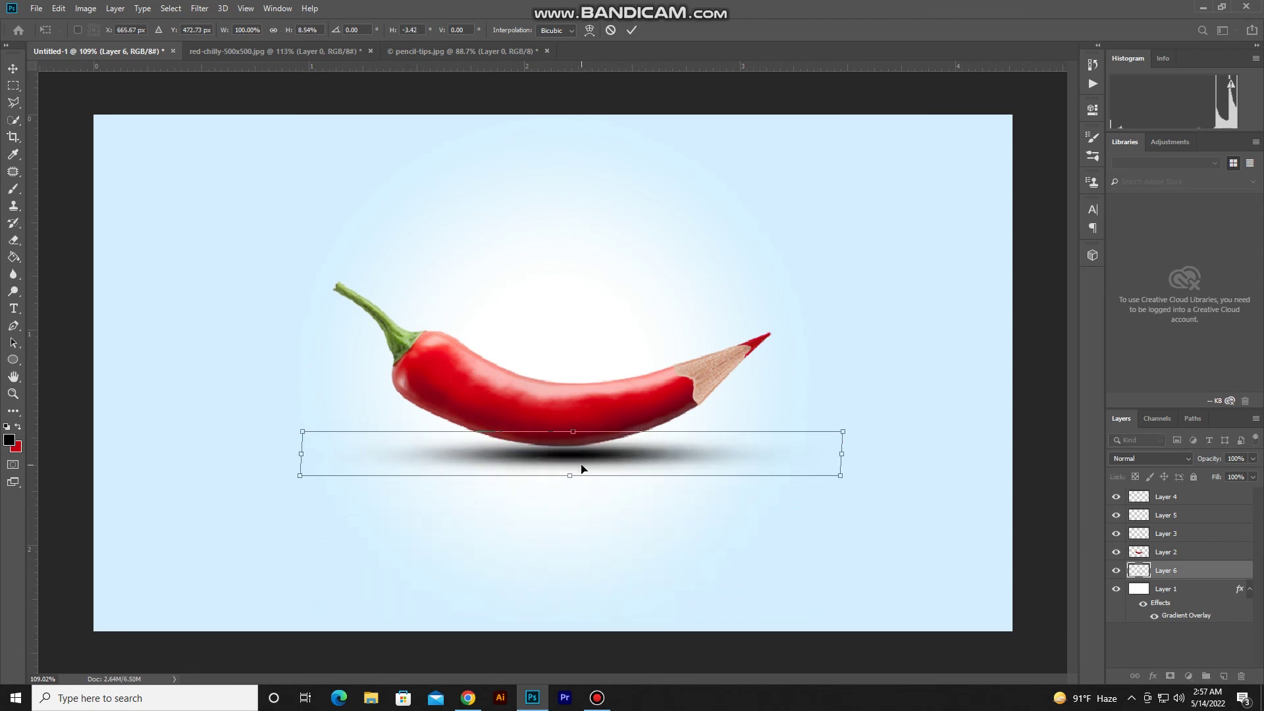
pyautogui.press('Up')
pyautogui.press('Up')
pyautogui.press('Up')
pyautogui.press('Left')
pyautogui.press('Left')
pyautogui.press('Left')
pyautogui.press('Left')
pyautogui.press('Left')
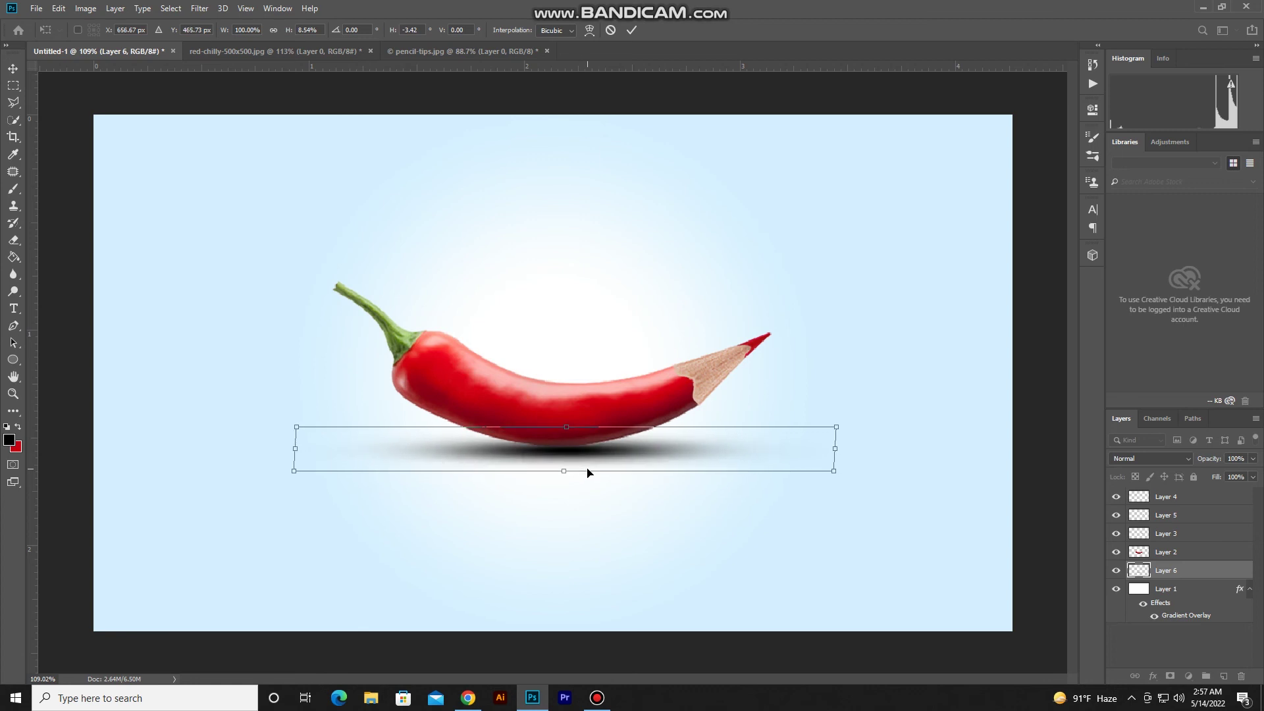
pyautogui.press('Up')
pyautogui.press('Up')
pyautogui.press('Up')
pyautogui.press('Up')
pyautogui.press('Return')
# Lower the shadow layer's opacity to 86%.
pyautogui.press('b')
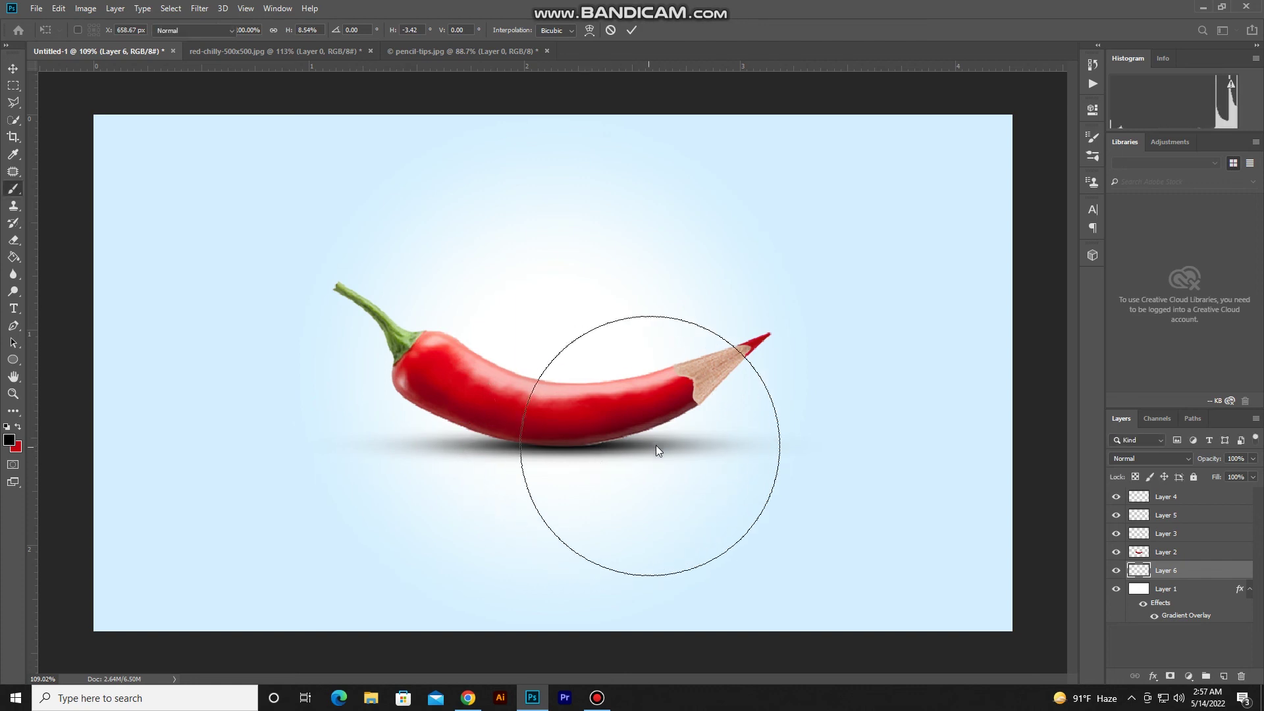
pyautogui.click(1253, 458)
pyautogui.click(1240, 475)
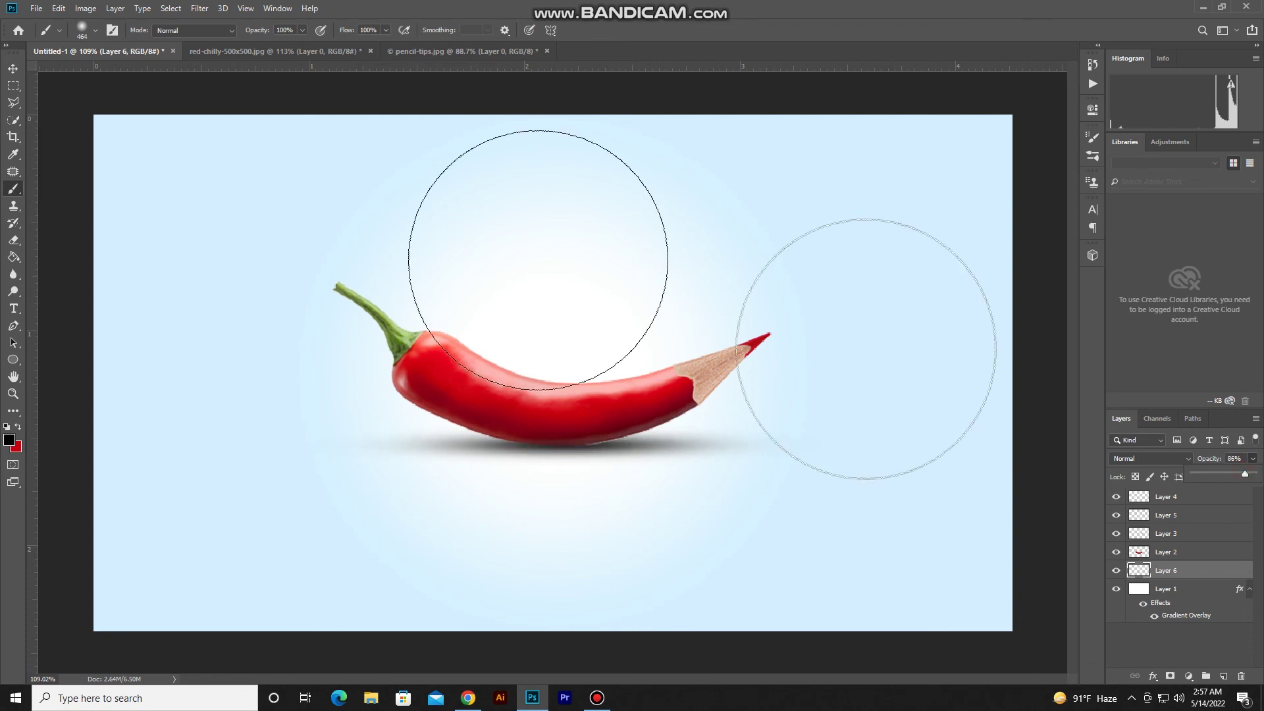
# Select the top layer, Layer 4, with the Move tool.
pyautogui.click(14, 87)
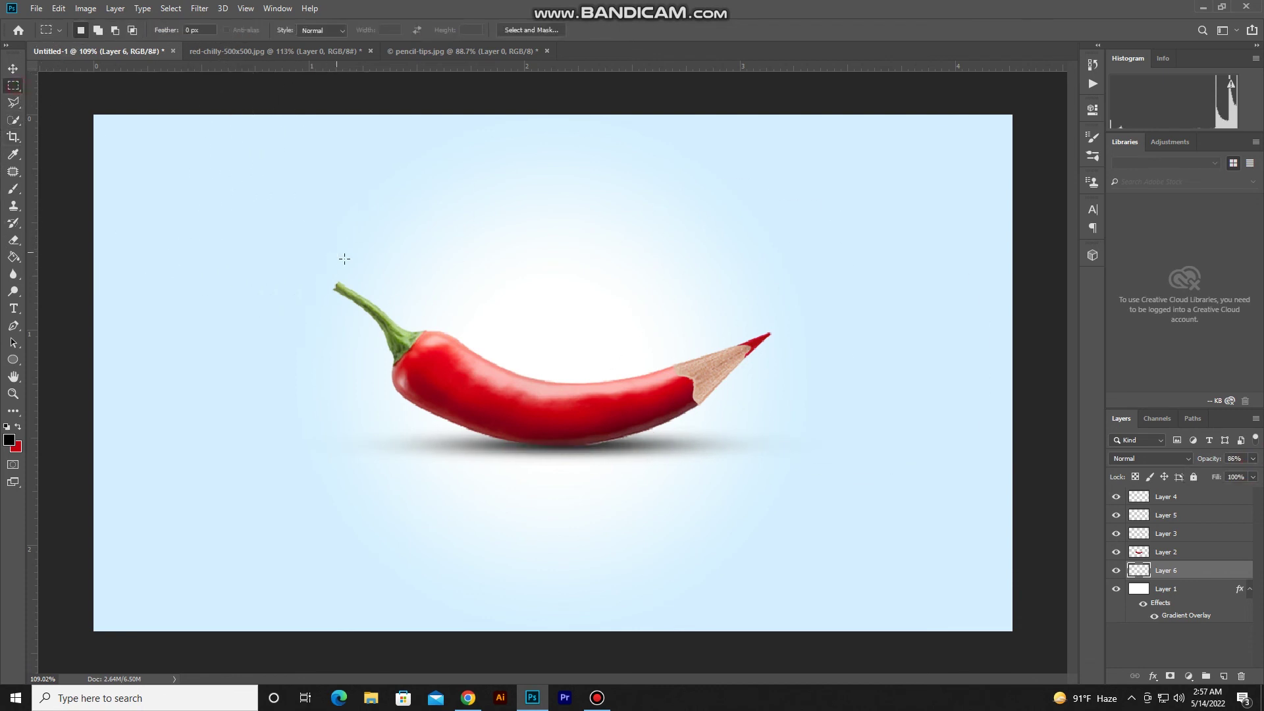
pyautogui.scroll(-3, 344, 259)
pyautogui.scroll(-2, 373, 299)
pyautogui.scroll(2, 387, 299)
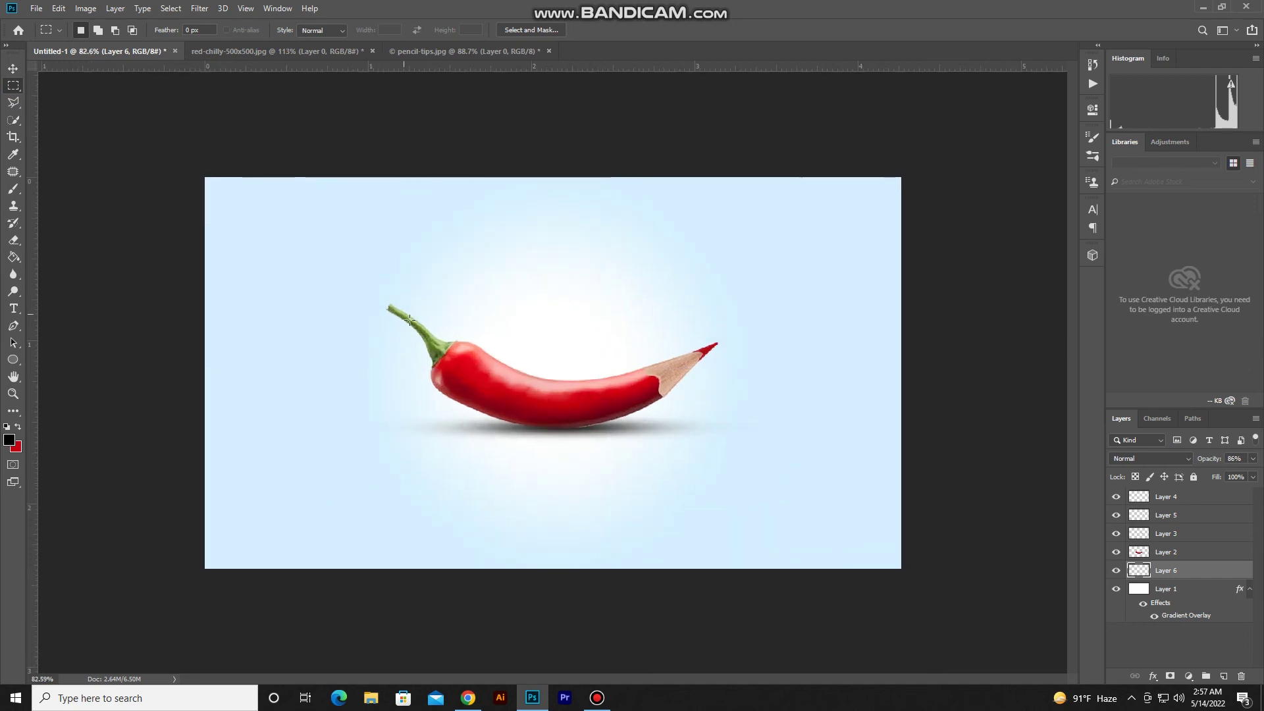
pyautogui.scroll(2, 409, 320)
pyautogui.press('v')
pyautogui.click(417, 513)
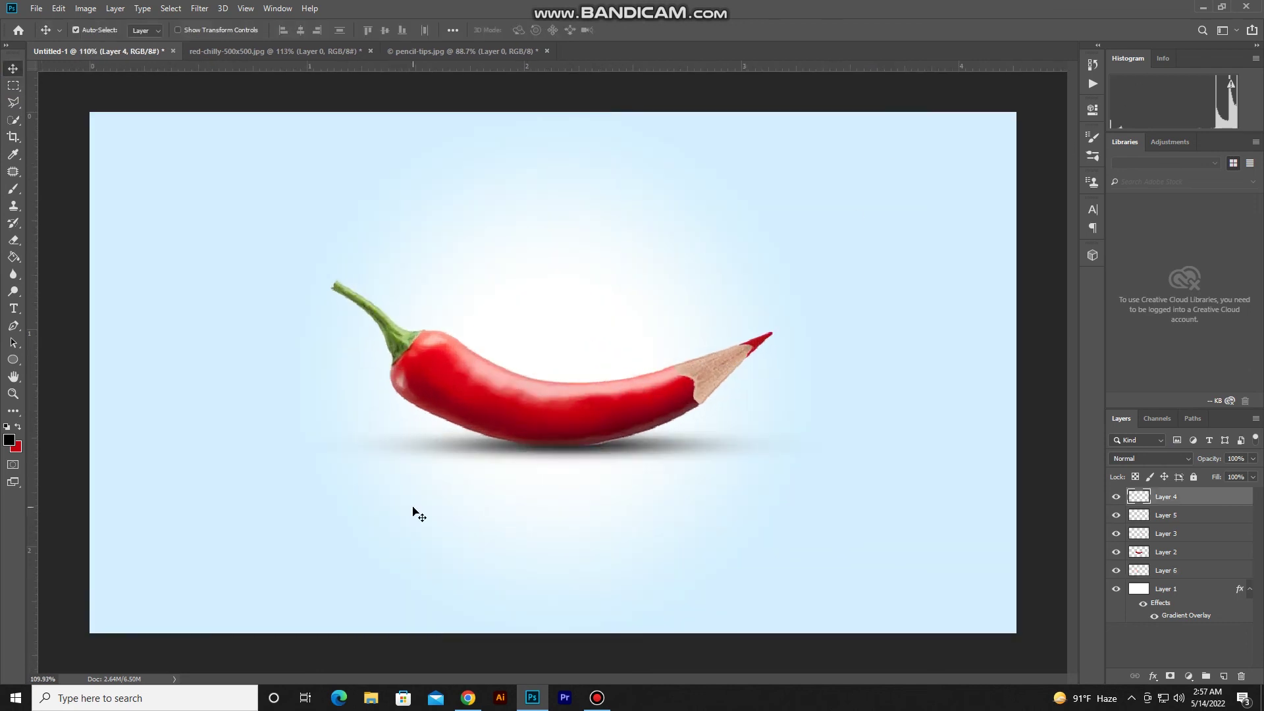
# Place lemon1 from the desktop into the document, scaled to 33.55% and moved onto the chilli.
pyautogui.click(1202, 7)
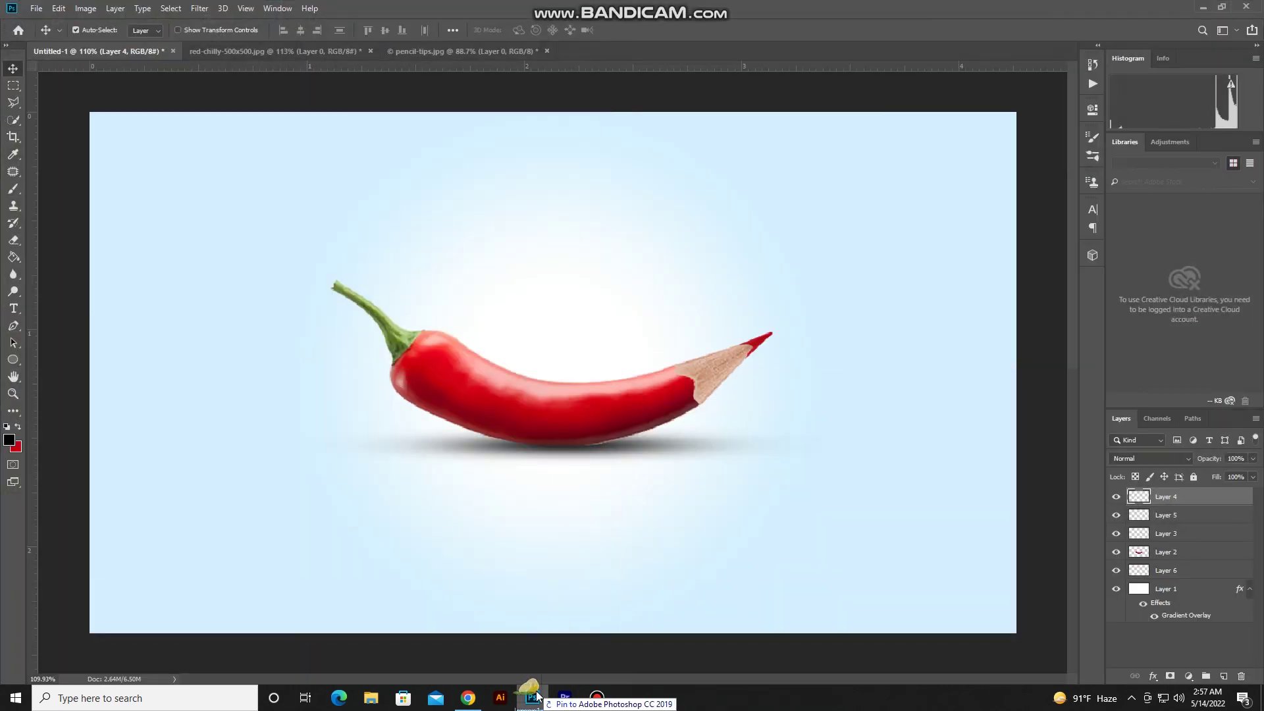
pyautogui.moveTo(532, 320); pyautogui.dragTo(535, 489)
pyautogui.moveTo(824, 111); pyautogui.dragTo(534, 390)
pyautogui.moveTo(468, 498)
pyautogui.mouseDown()
pyautogui.moveTo(456, 402)
pyautogui.moveTo(455, 414)
pyautogui.moveTo(482, 341)
pyautogui.mouseUp()
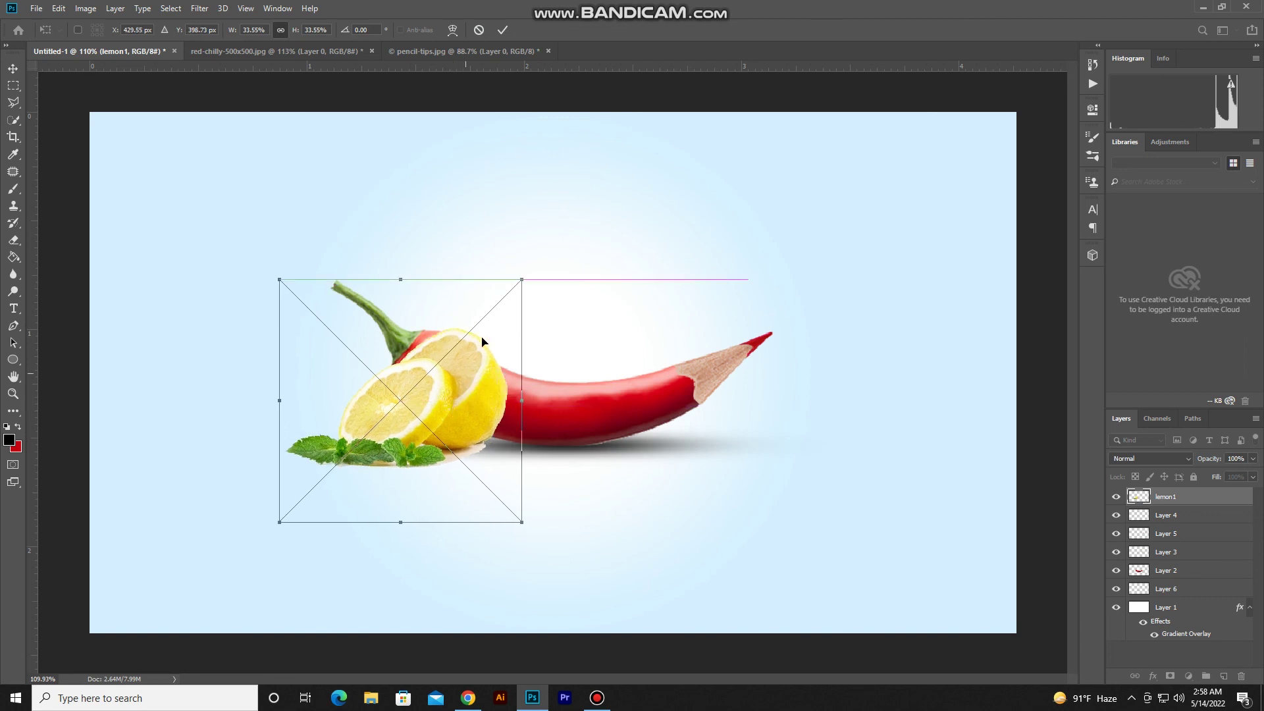
# Shrink the lemon to about 29% and move it up about 41 px.
pyautogui.moveTo(520, 283); pyautogui.dragTo(489, 312)
pyautogui.moveTo(443, 415)
pyautogui.mouseDown()
pyautogui.moveTo(442, 388)
pyautogui.moveTo(470, 409)
pyautogui.mouseUp()
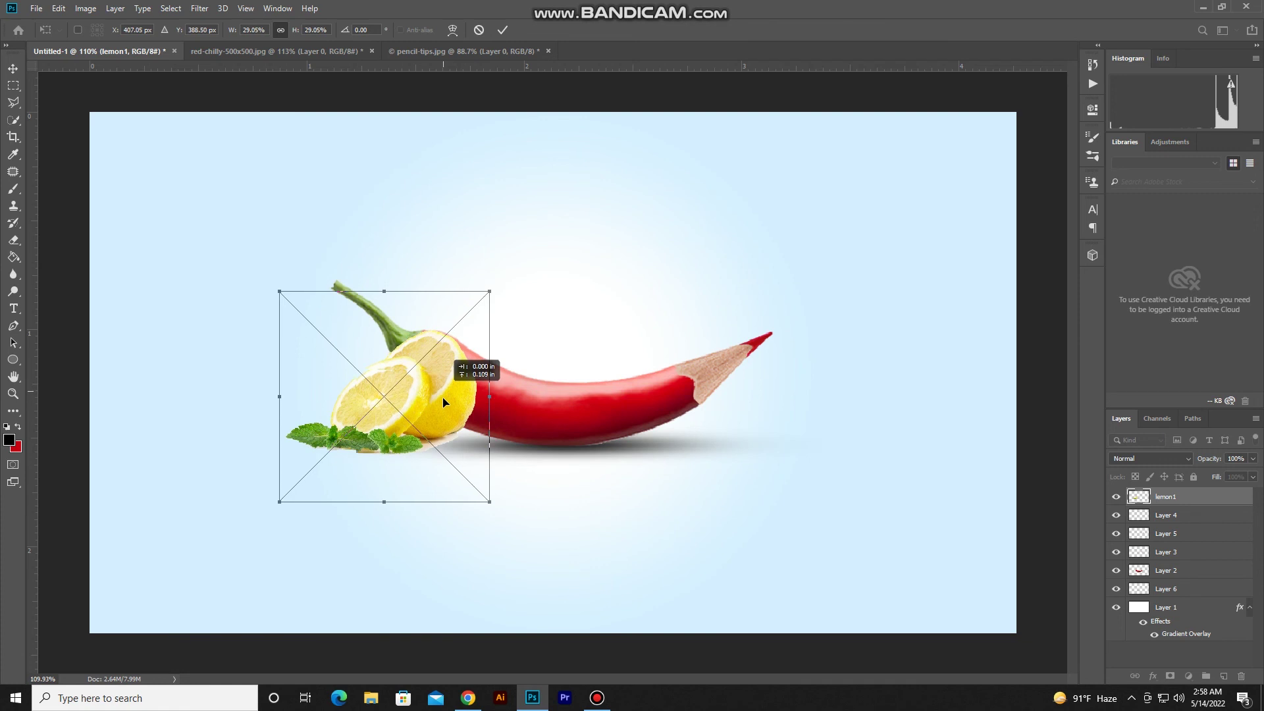
pyautogui.press('Return')
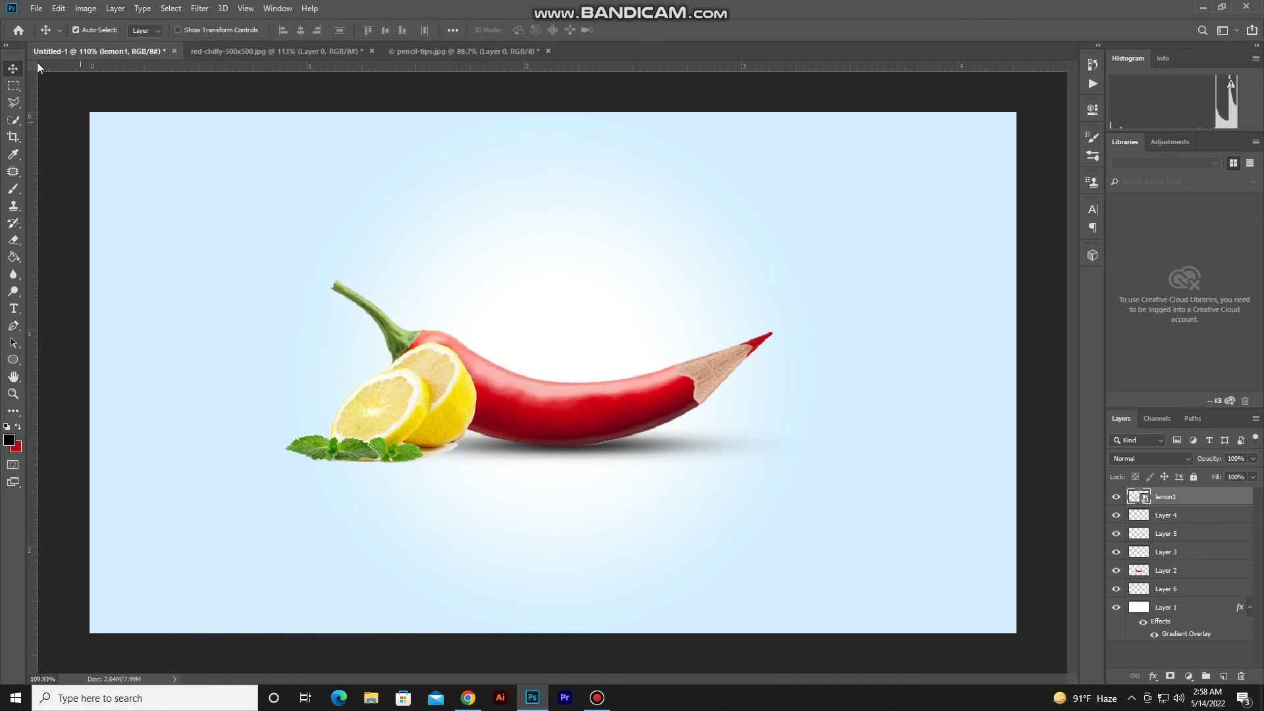
# Flip the lemon horizontally and resize it to about 33% at the chilli's left end.
pyautogui.click(58, 8)
pyautogui.moveTo(79, 309)
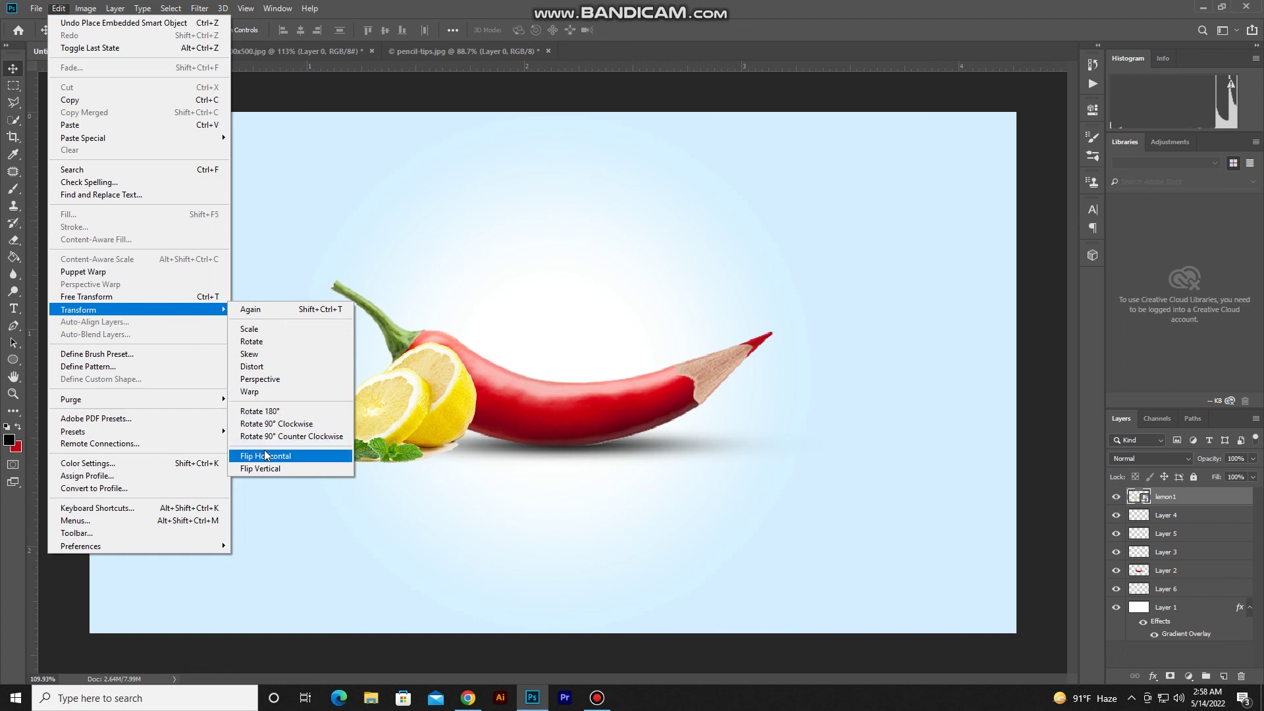
pyautogui.click(265, 455)
pyautogui.moveTo(338, 440); pyautogui.dragTo(388, 434)
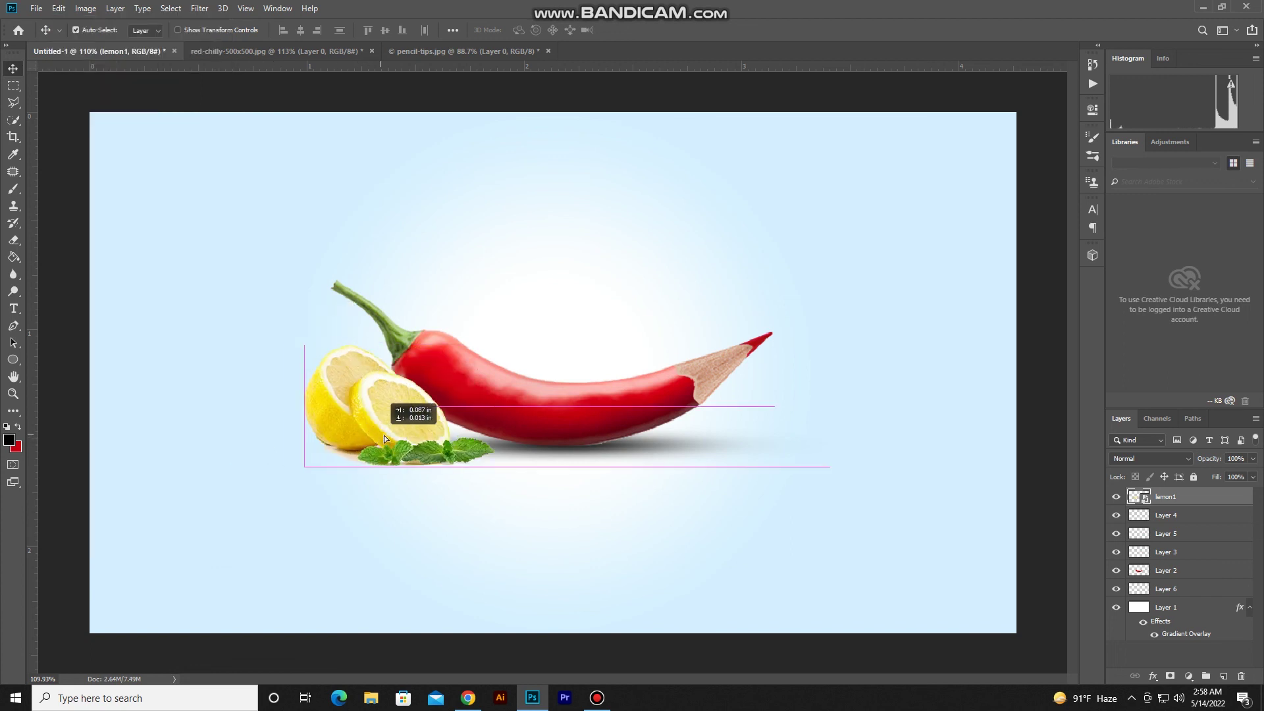
pyautogui.hotkey('ctrl', 't')
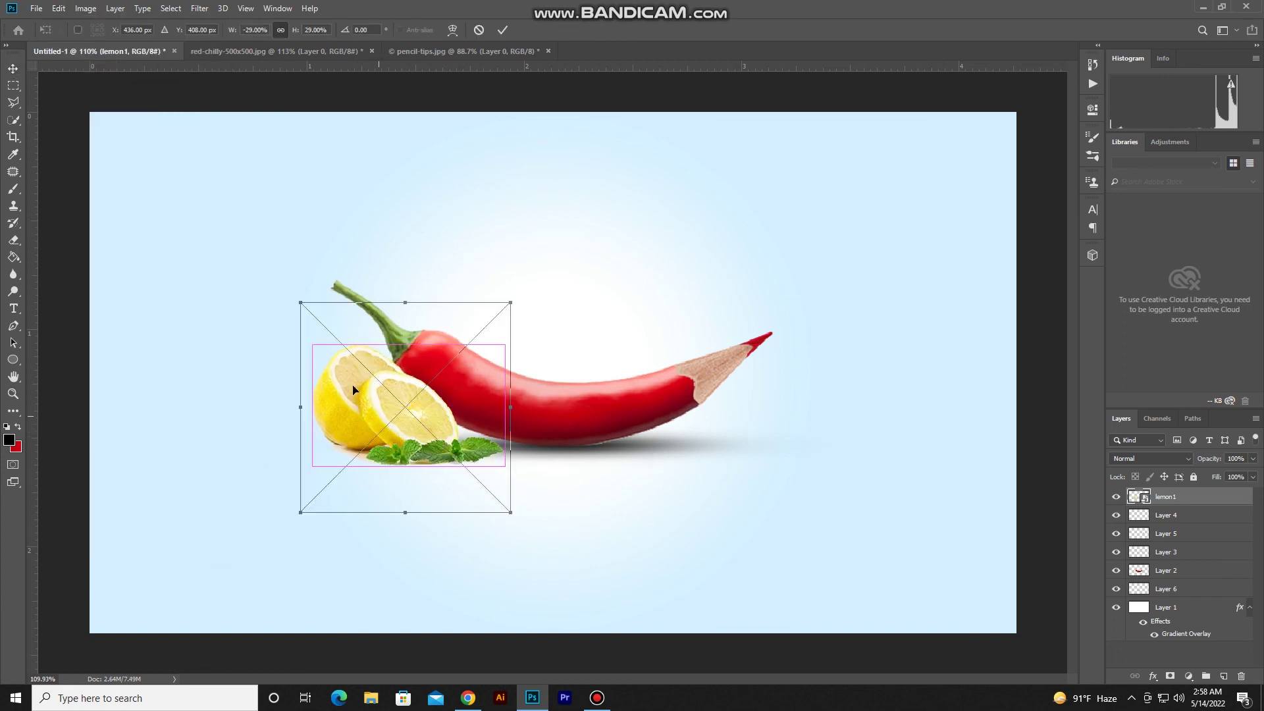
pyautogui.moveTo(297, 298); pyautogui.dragTo(271, 273)
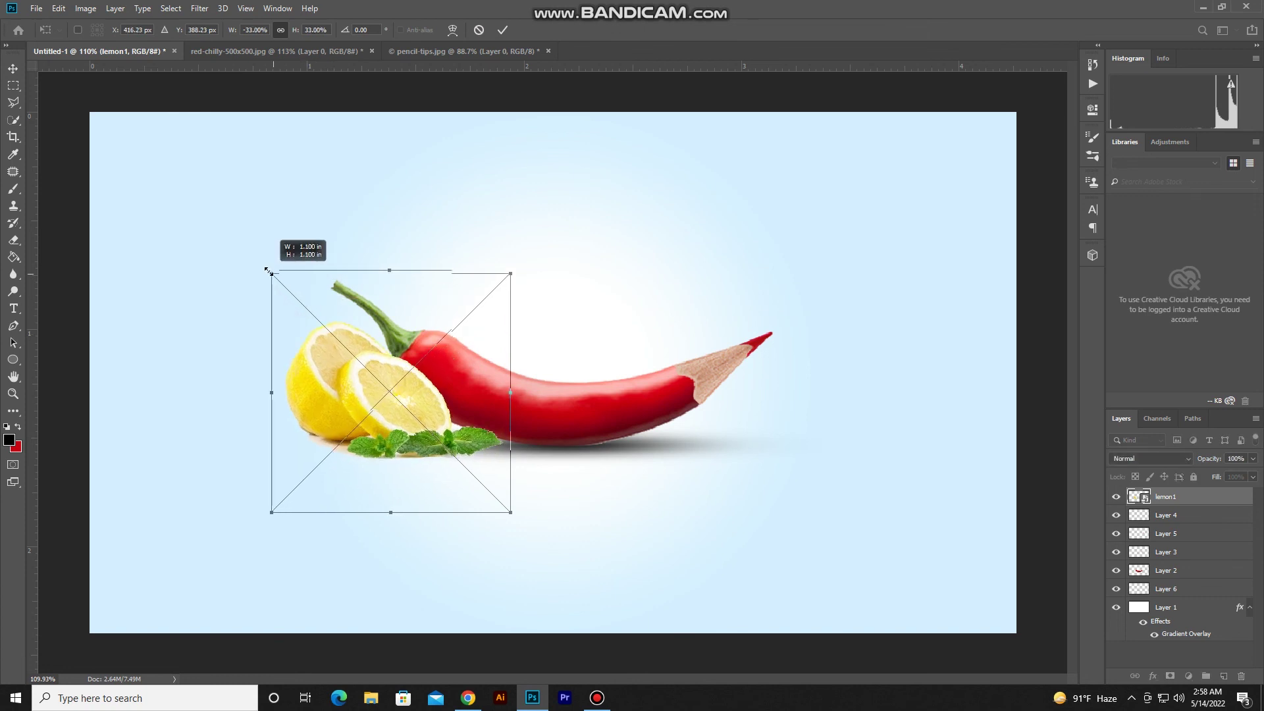
pyautogui.moveTo(445, 423)
pyautogui.mouseDown()
pyautogui.moveTo(459, 431)
pyautogui.moveTo(447, 422)
pyautogui.mouseUp()
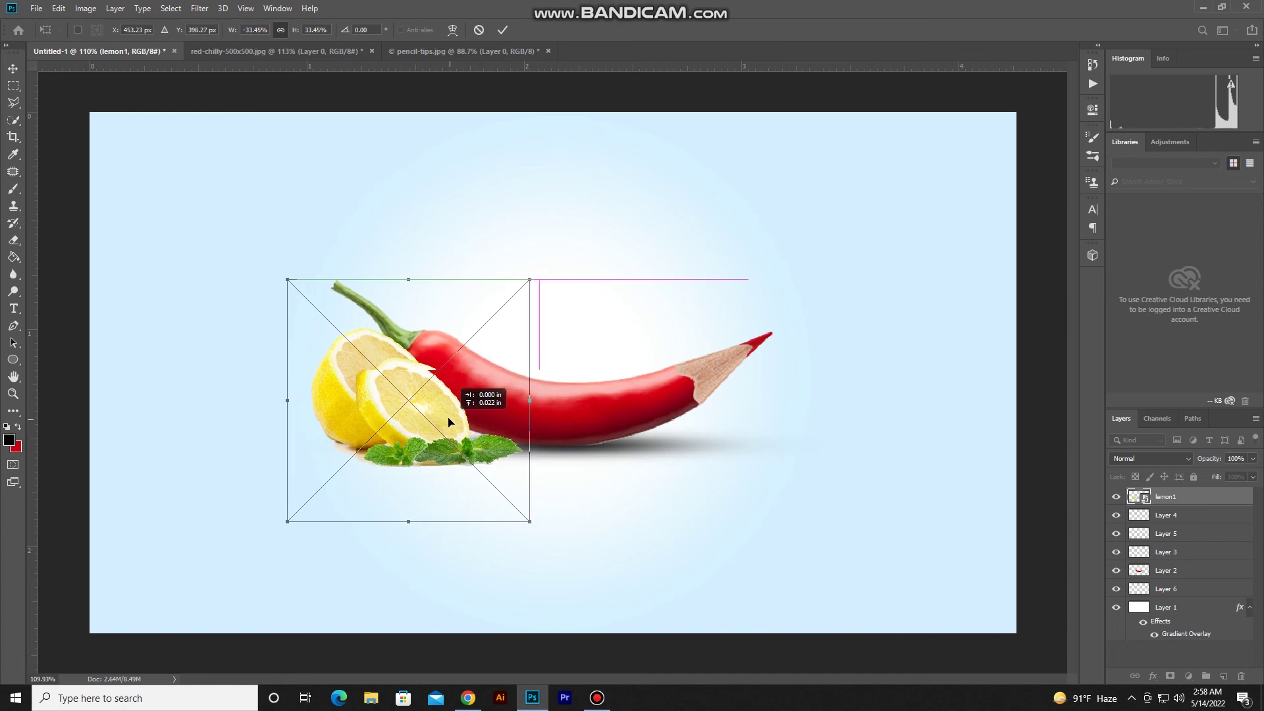
pyautogui.click(503, 31)
# Place Mint-PNG from the desktop, scaled to about 10.5% and tucked onto the lemon slices.
pyautogui.click(1199, 8)
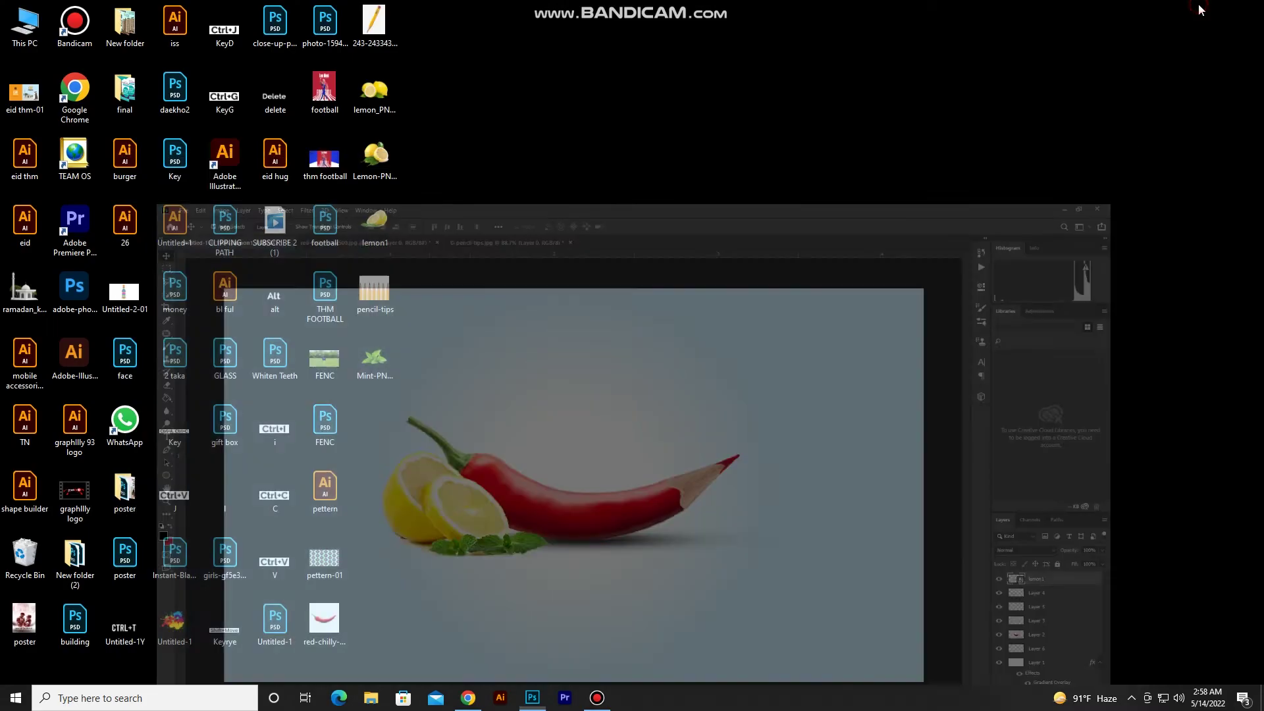
pyautogui.moveTo(388, 361); pyautogui.dragTo(540, 691)
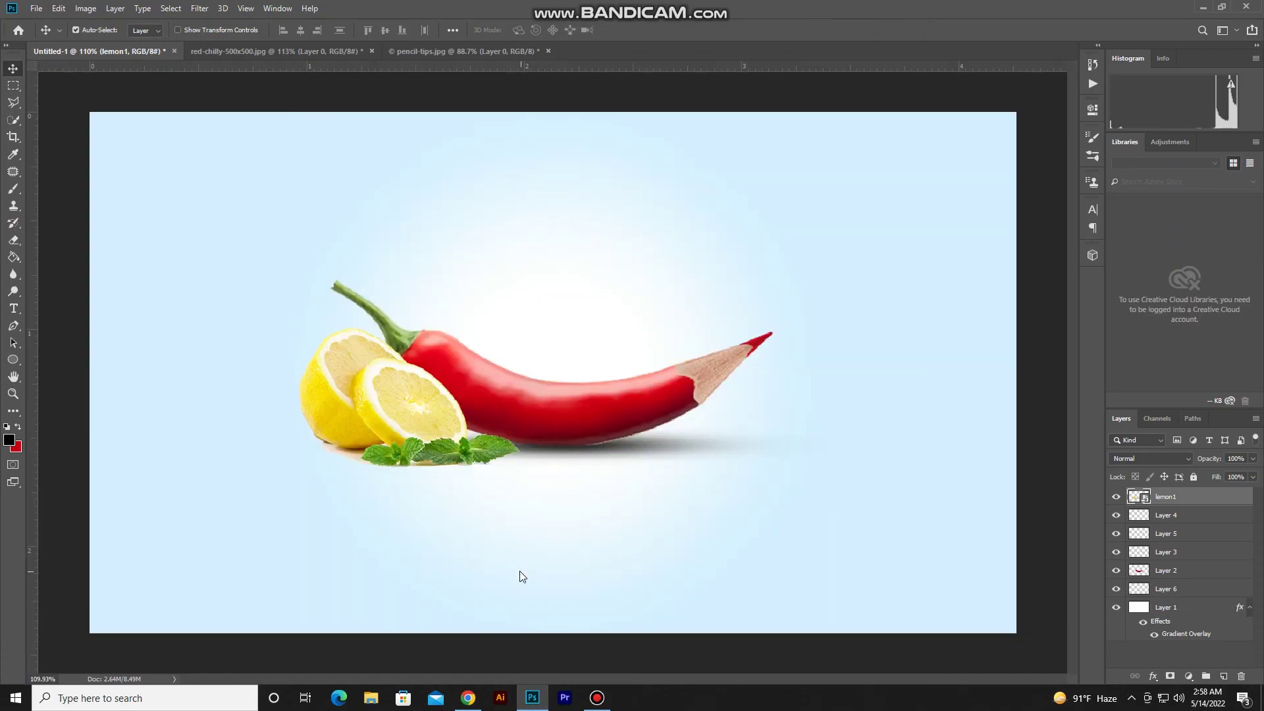
pyautogui.moveTo(540, 691); pyautogui.dragTo(520, 575)
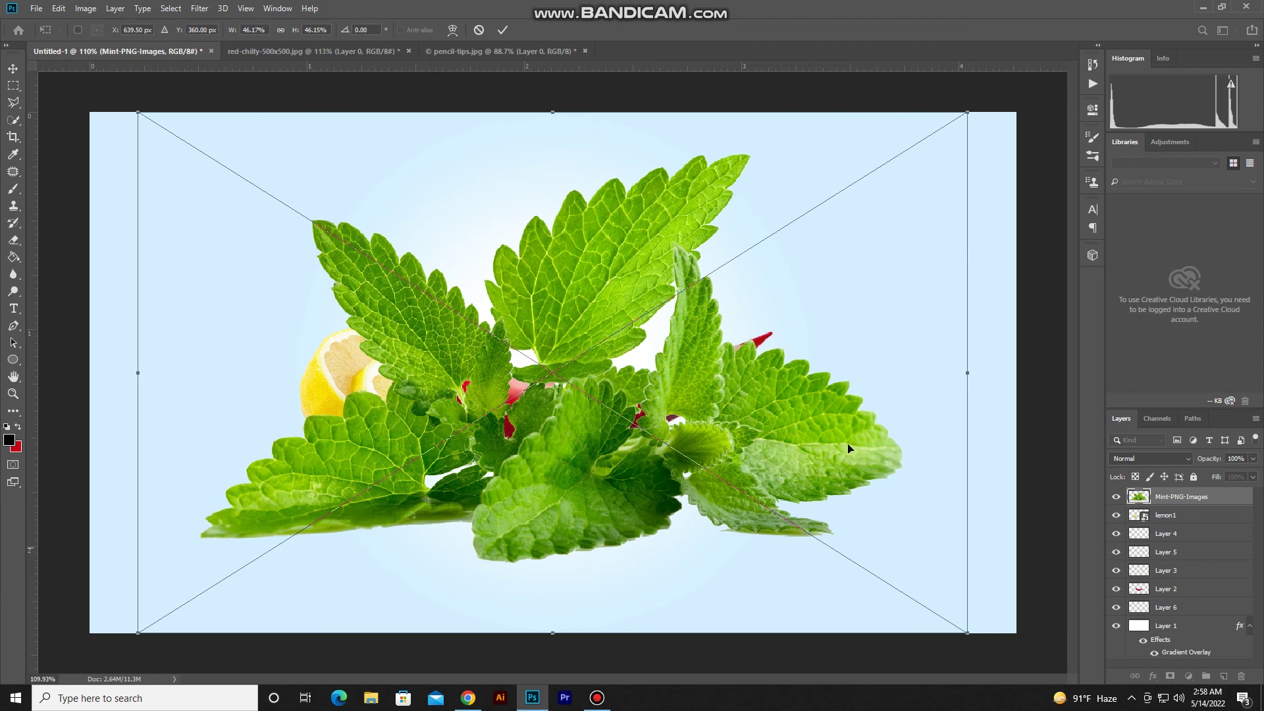
pyautogui.moveTo(964, 115)
pyautogui.mouseDown()
pyautogui.moveTo(408, 498)
pyautogui.moveTo(395, 471)
pyautogui.mouseUp()
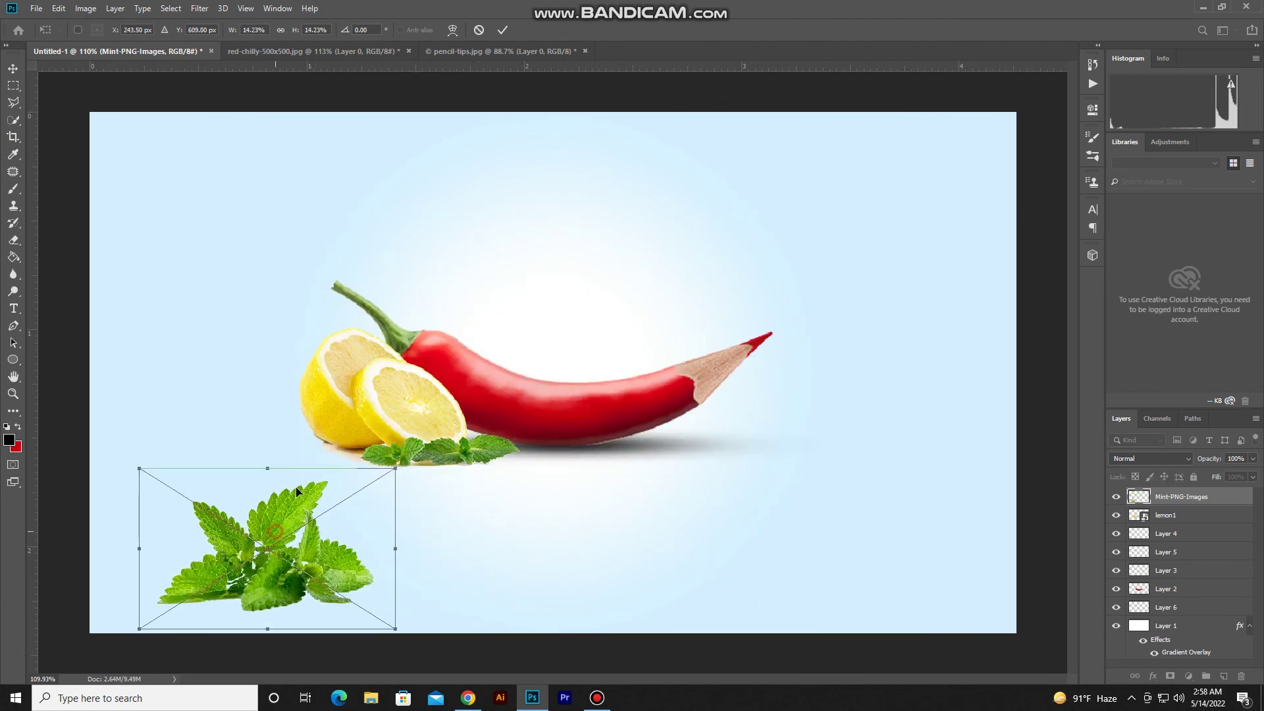
pyautogui.moveTo(297, 508); pyautogui.dragTo(380, 386)
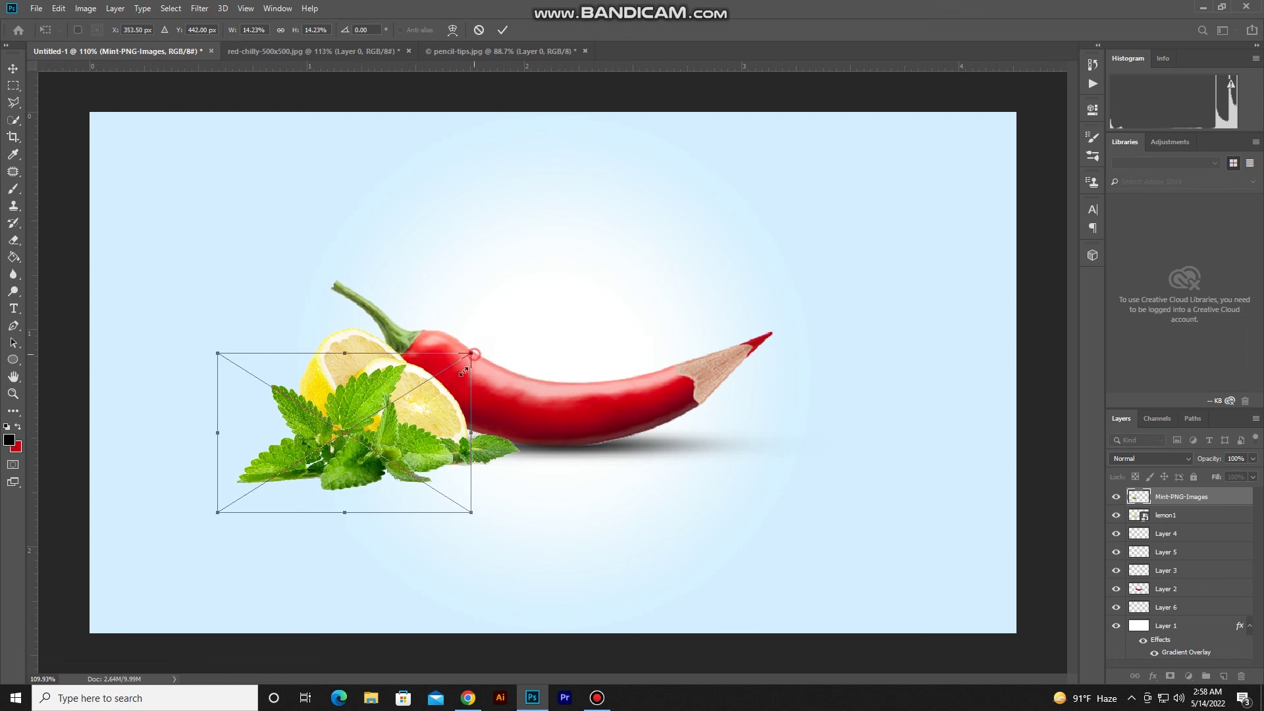
pyautogui.moveTo(472, 352); pyautogui.dragTo(441, 372)
pyautogui.moveTo(358, 440); pyautogui.dragTo(352, 424)
pyautogui.moveTo(458, 365); pyautogui.dragTo(430, 400)
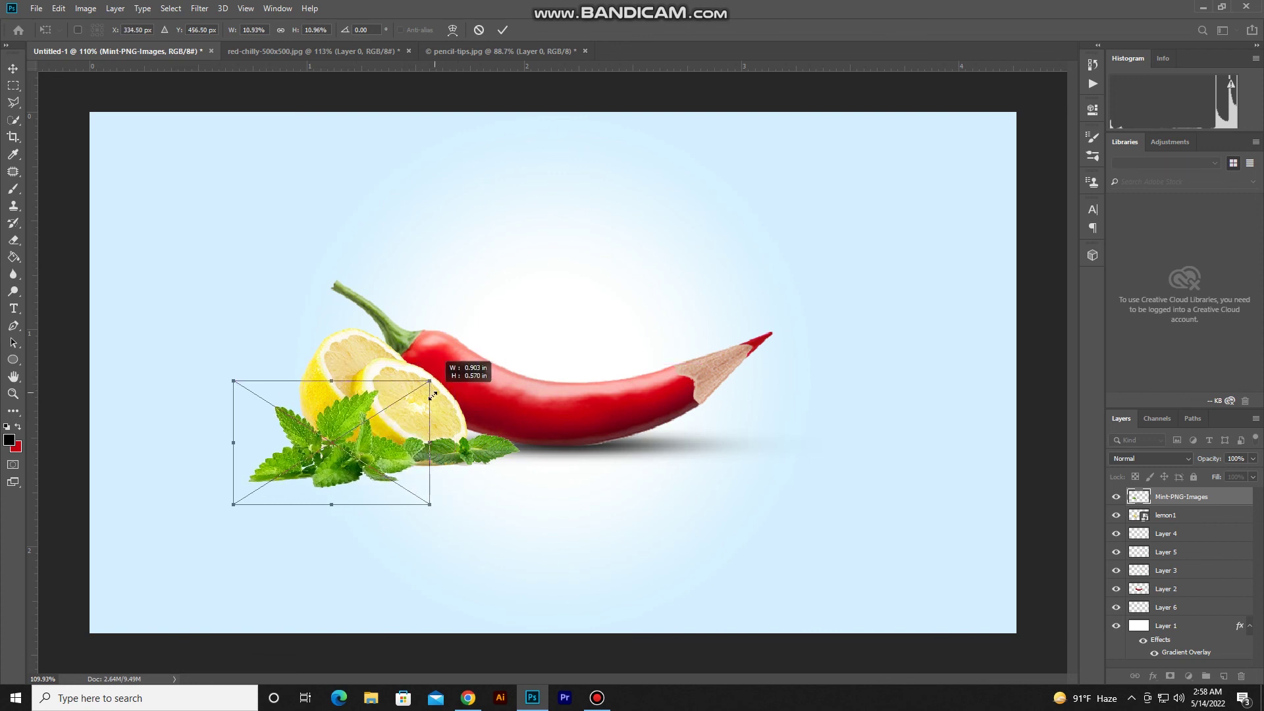
pyautogui.moveTo(356, 428); pyautogui.dragTo(384, 425)
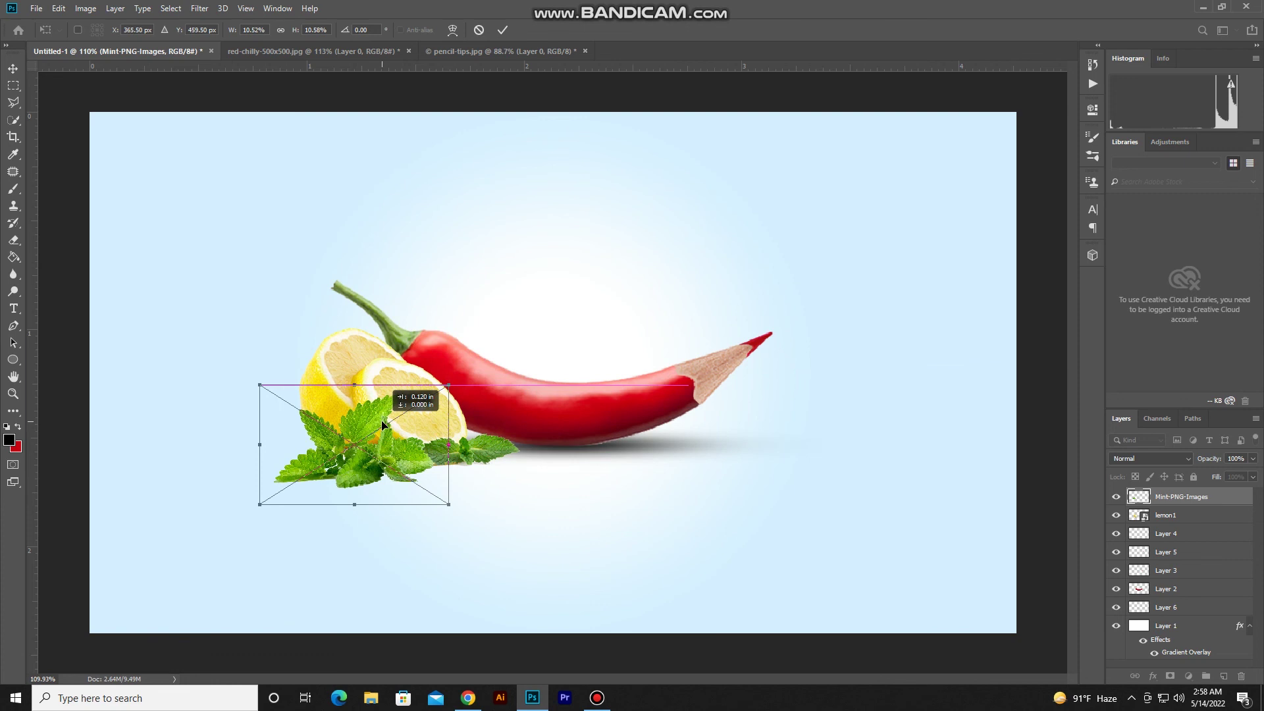
pyautogui.press('Return')
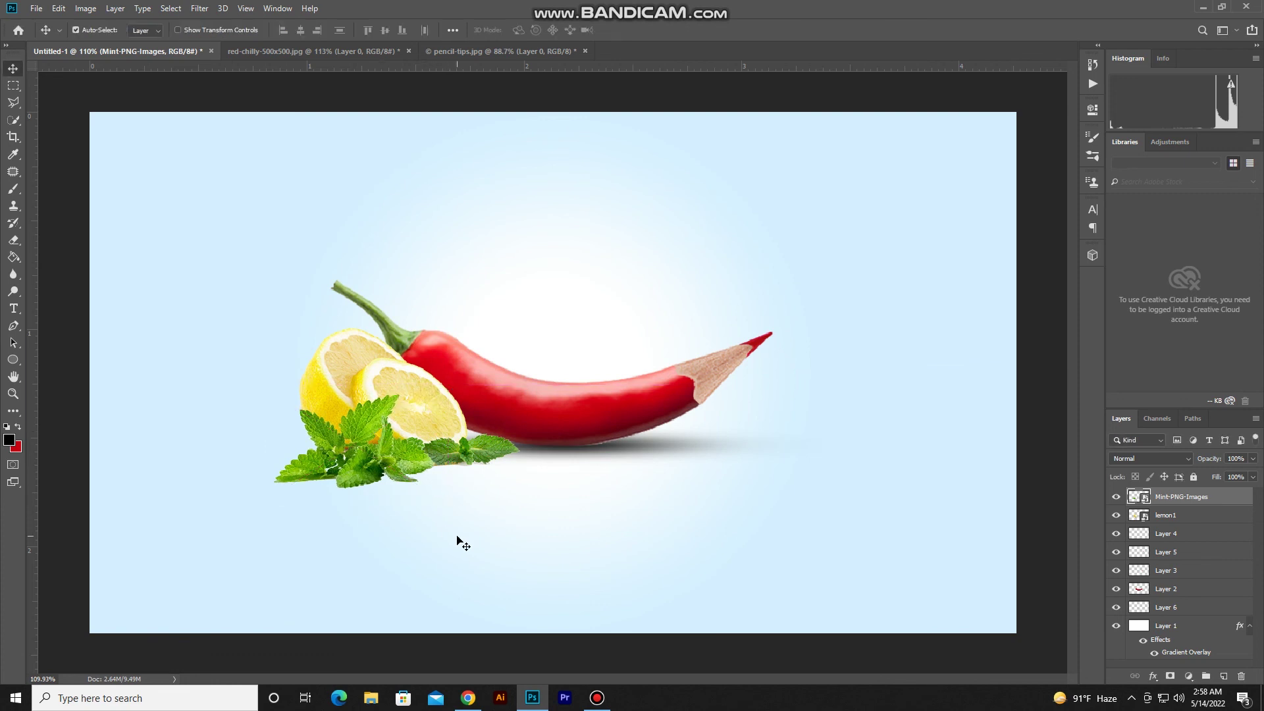